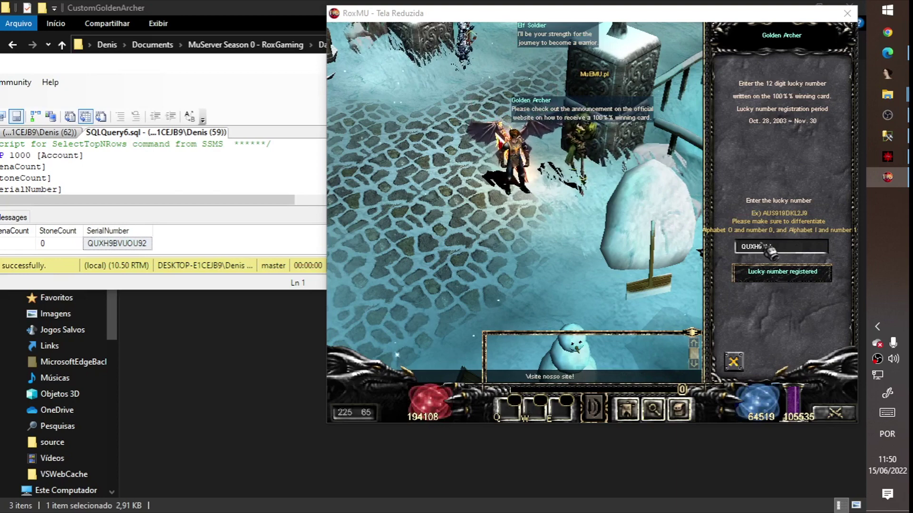
# Register lucky-number serial BVUOU92 with the Golden Archer and dismiss the confirmation
pyautogui.write('92')
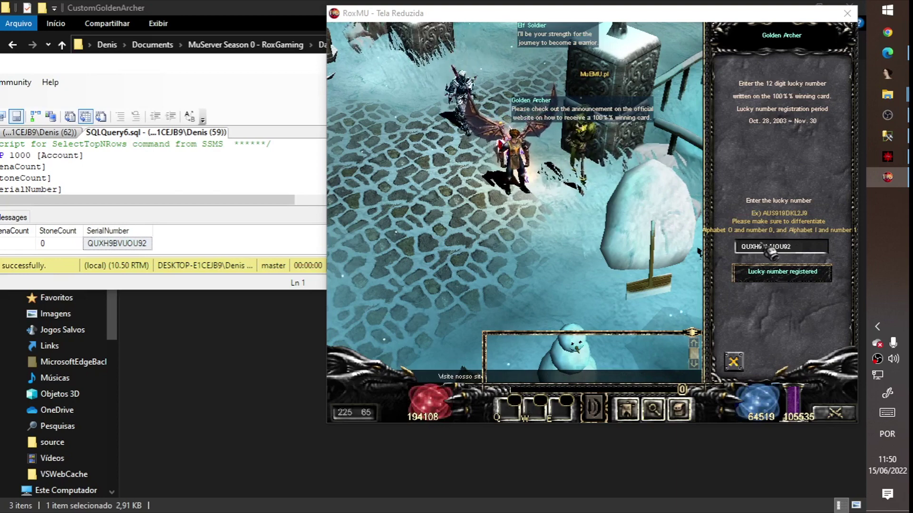
pyautogui.click(778, 278)
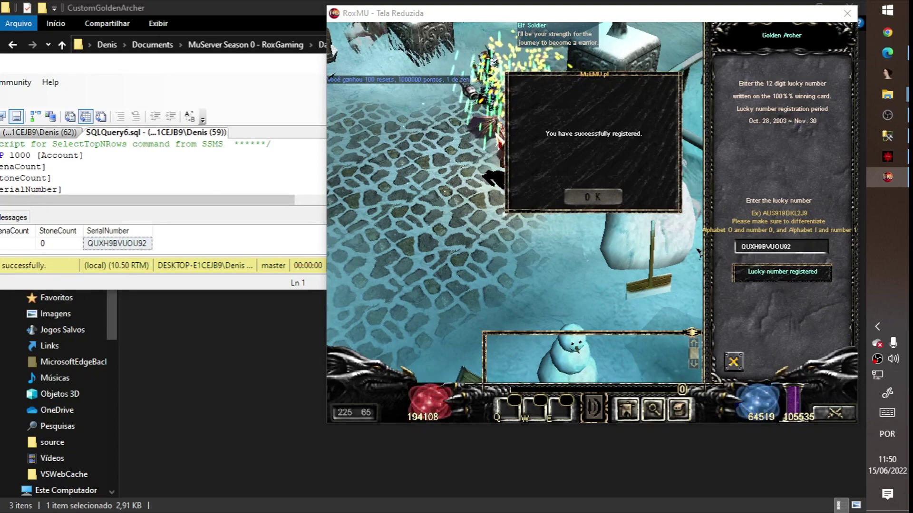
pyautogui.press('Escape')
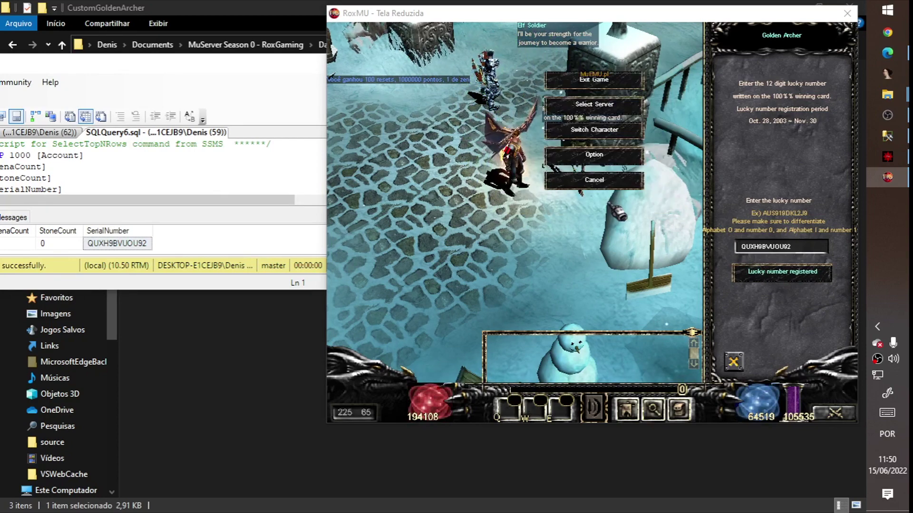
pyautogui.press('Escape')
# Re-run the serial query and retry the old lucky number, dismissing the wrong-serial message
pyautogui.click(263, 188)
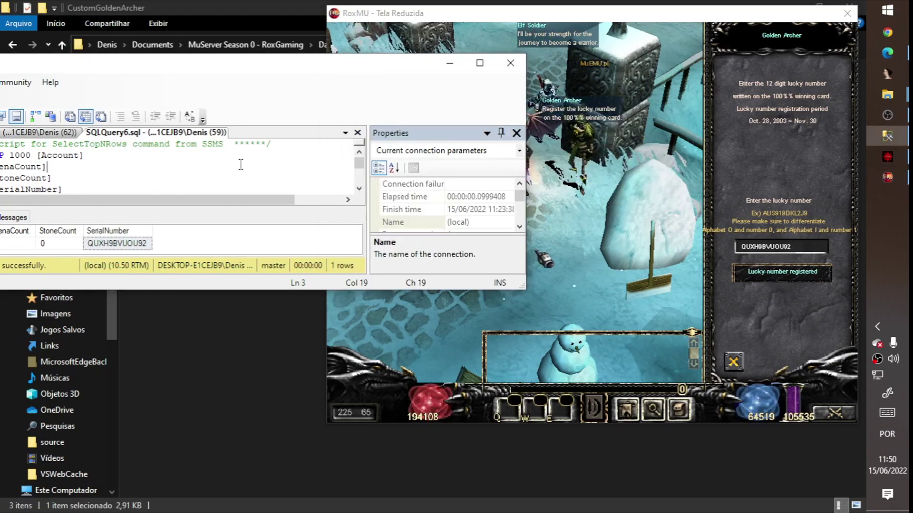
pyautogui.press('F5')
pyautogui.click(823, 274)
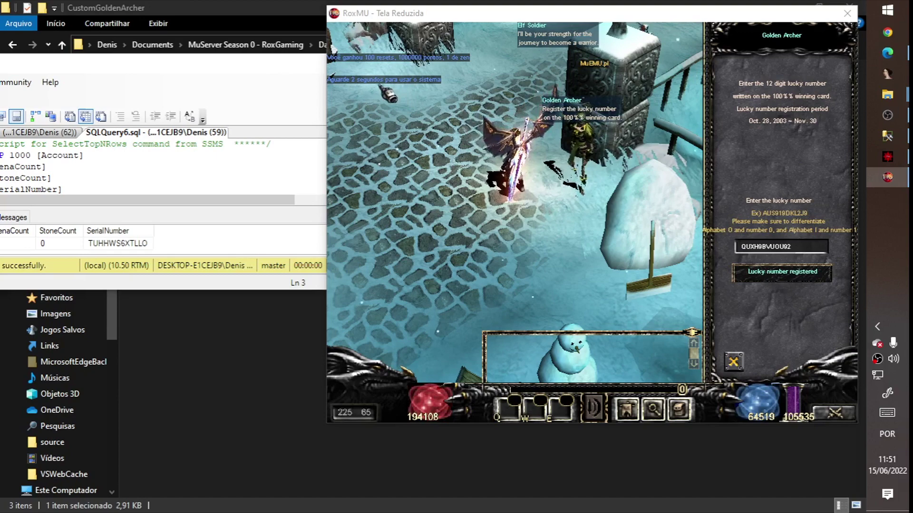
pyautogui.click(790, 270)
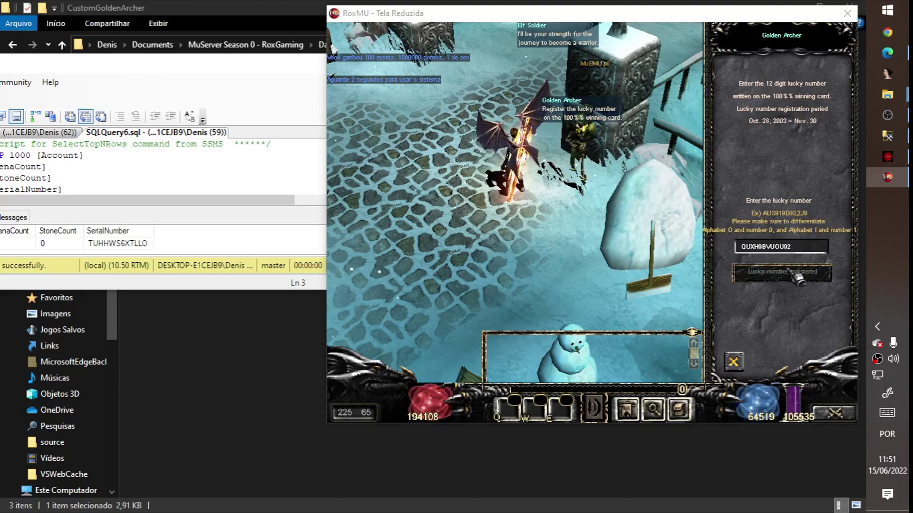
pyautogui.click(613, 198)
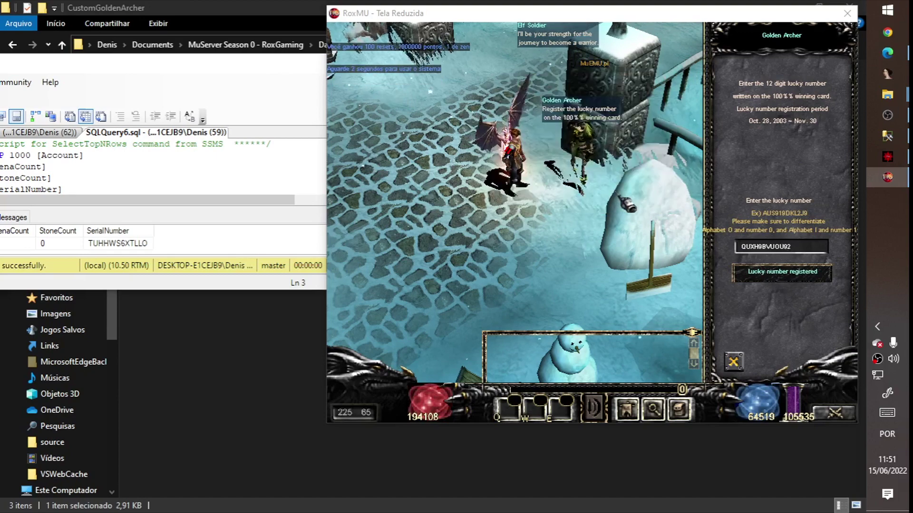
pyautogui.click(734, 361)
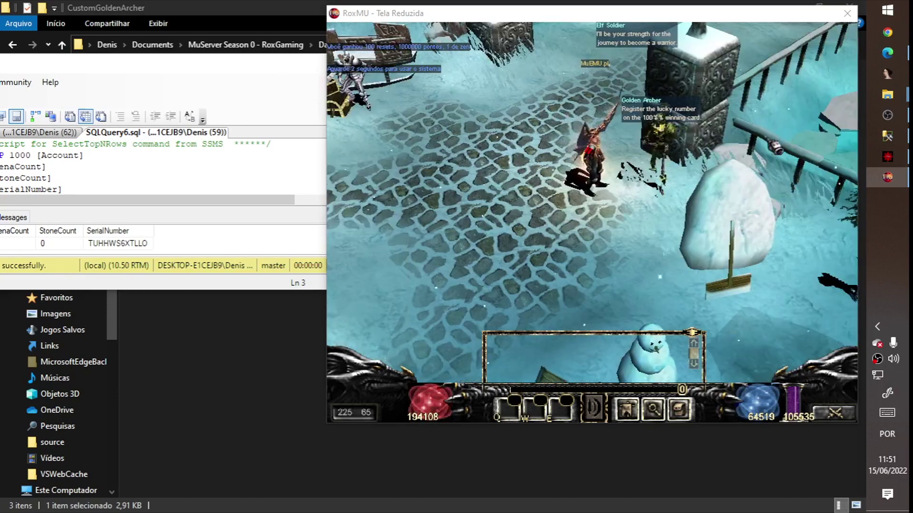
# View the character stats and inventory, then teleport to Lorencia
pyautogui.press('c')
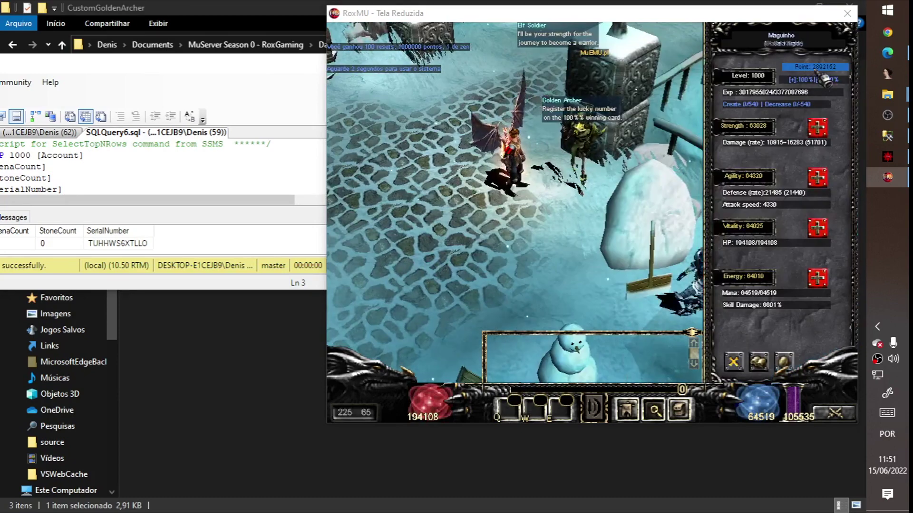
pyautogui.press('v')
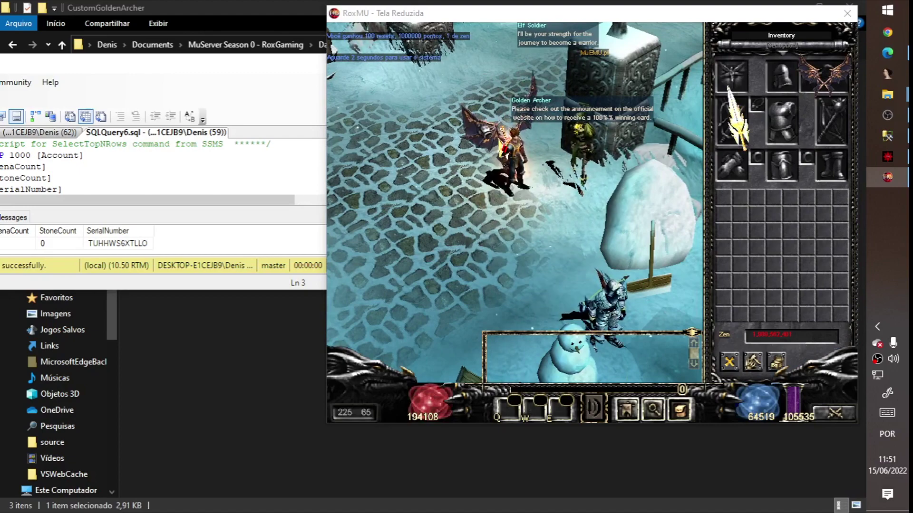
pyautogui.press('m')
pyautogui.click(376, 76)
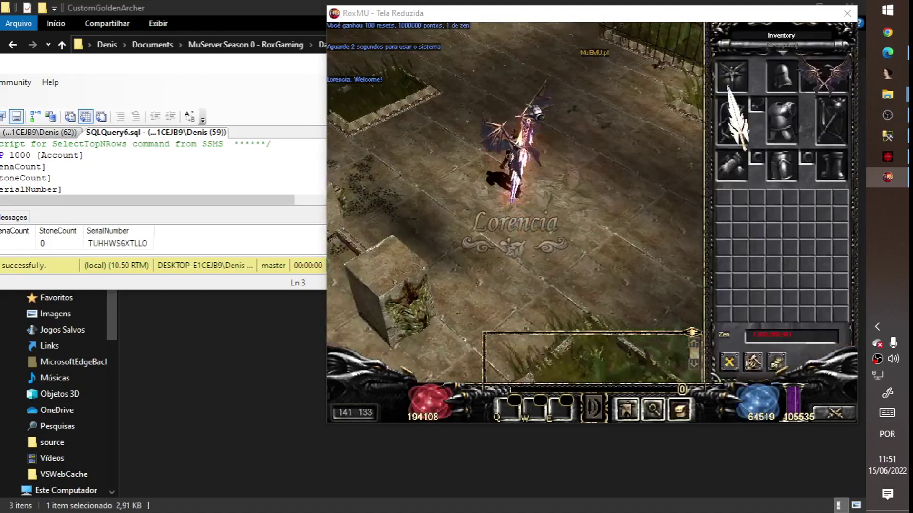
pyautogui.press('v')
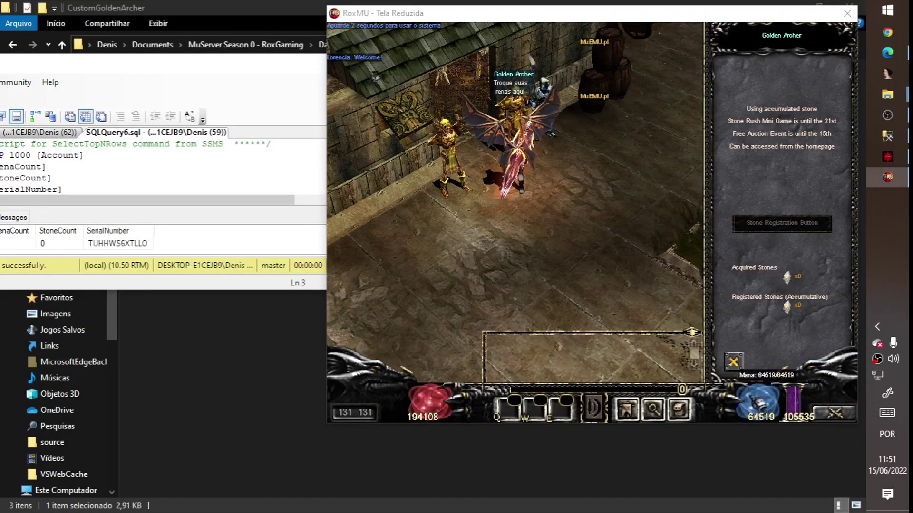
# Talk to the Golden Archer about Rena and close his panels
pyautogui.click(734, 361)
pyautogui.click(528, 152)
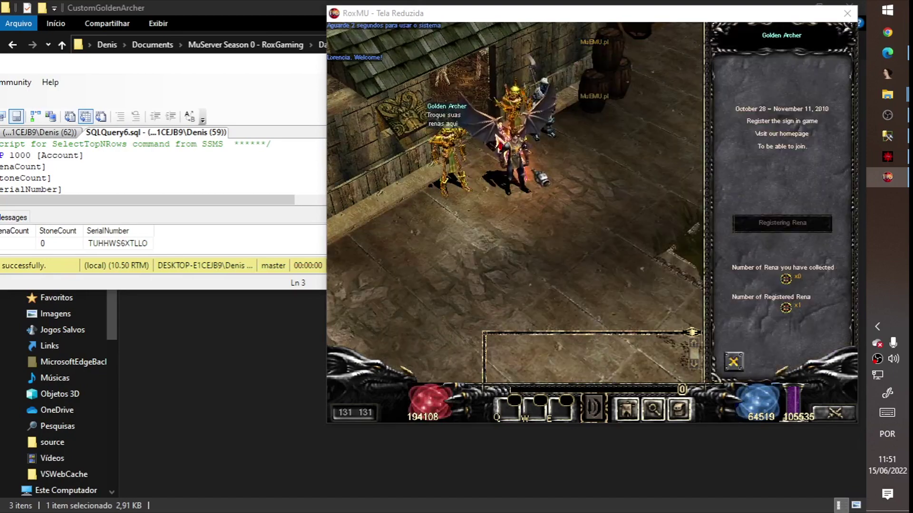
pyautogui.press('Escape')
pyautogui.press('Escape')
pyautogui.click(734, 362)
# Copy the three Golden Archer reward lines from the pastebin changelog
pyautogui.click(899, 50)
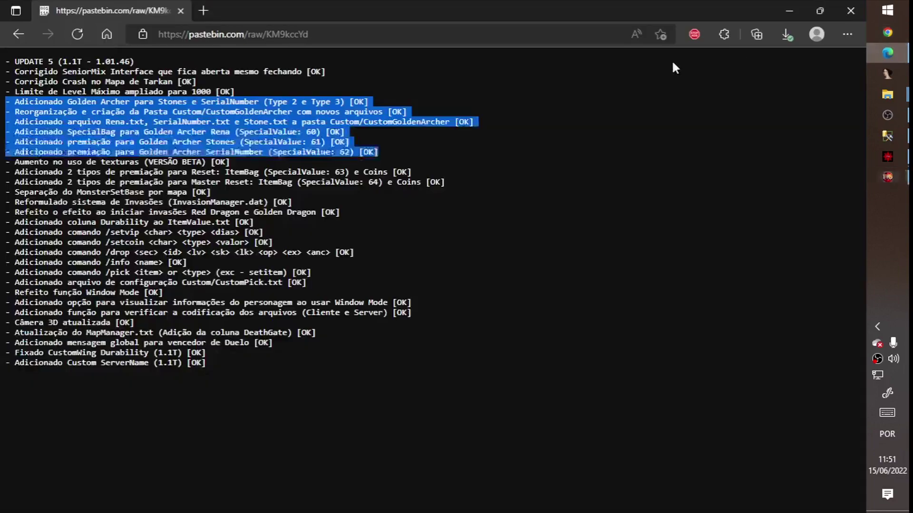
pyautogui.moveTo(395, 153); pyautogui.dragTo(6, 133)
pyautogui.hotkey('ctrl', 'c')
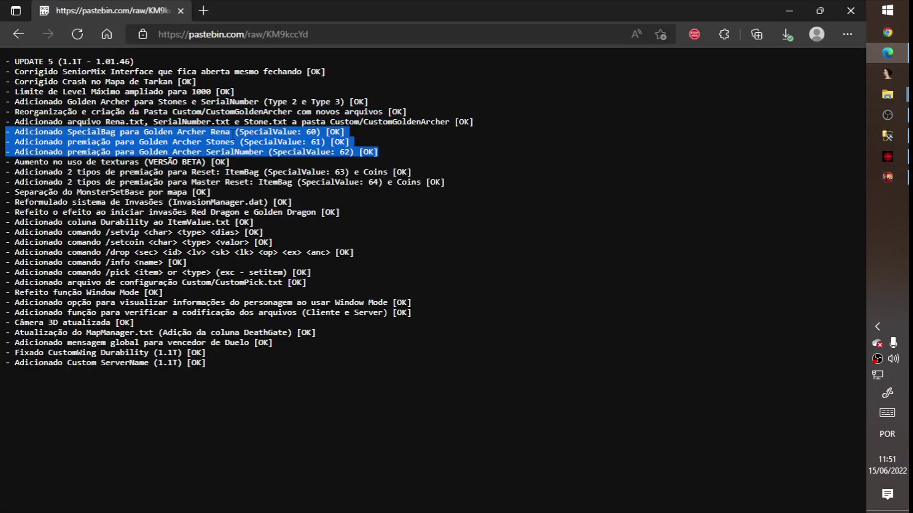
pyautogui.hotkey('alt', 'Tab')
pyautogui.hotkey('alt', 'Tab')
pyautogui.hotkey('alt', 'Tab')
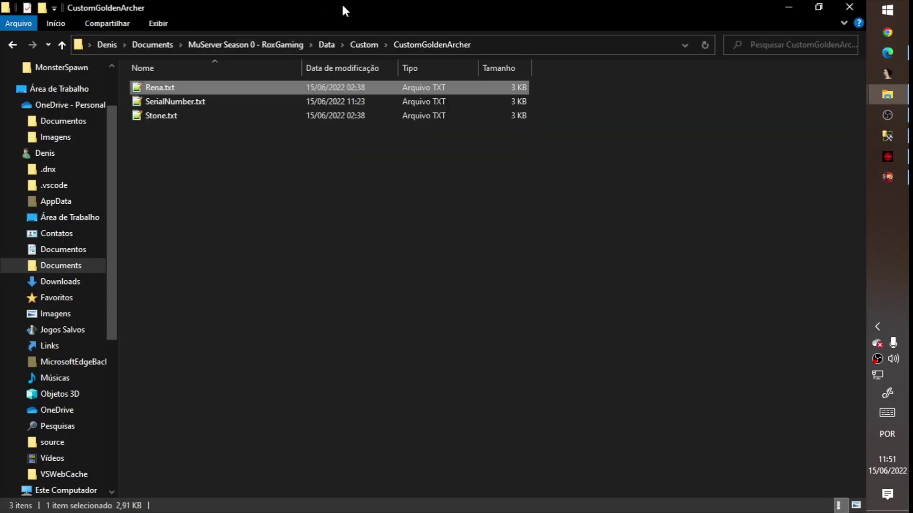
# Open EventItemBagManager.txt from the Data folder in Notepad, inspect line 43, and close it
pyautogui.click(328, 45)
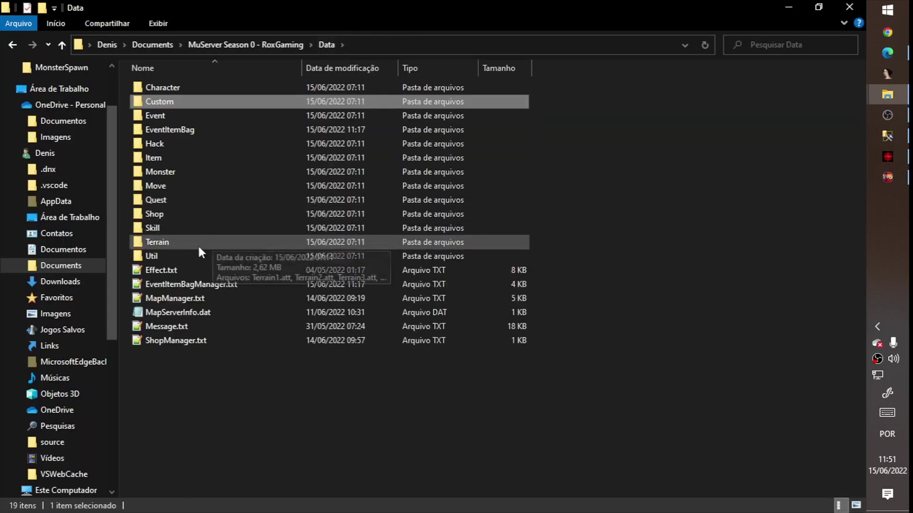
pyautogui.rightClick(169, 285)
pyautogui.click(239, 200)
pyautogui.scroll(-5, 696, 258)
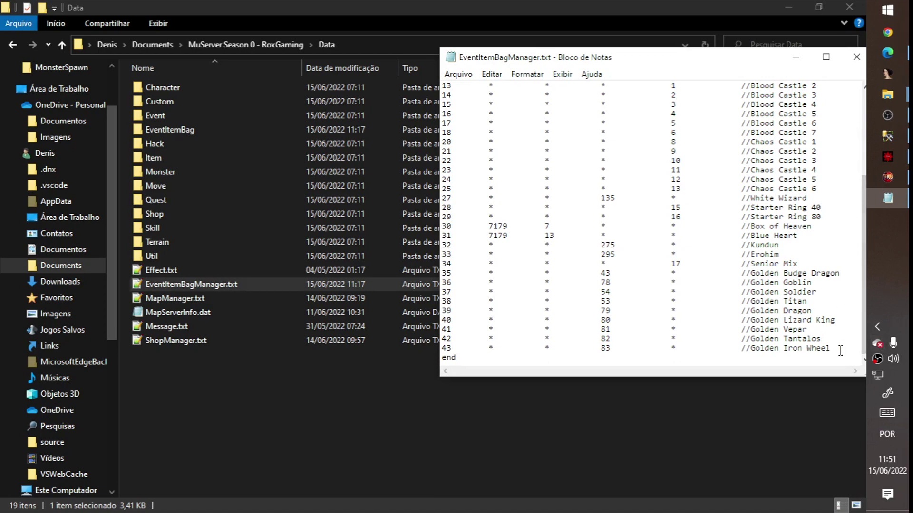
pyautogui.doubleClick(675, 349)
pyautogui.hotkey('alt', 'F4')
# Reopen EventItemBagManager.txt and scroll through its event bag rows
pyautogui.rightClick(478, 282)
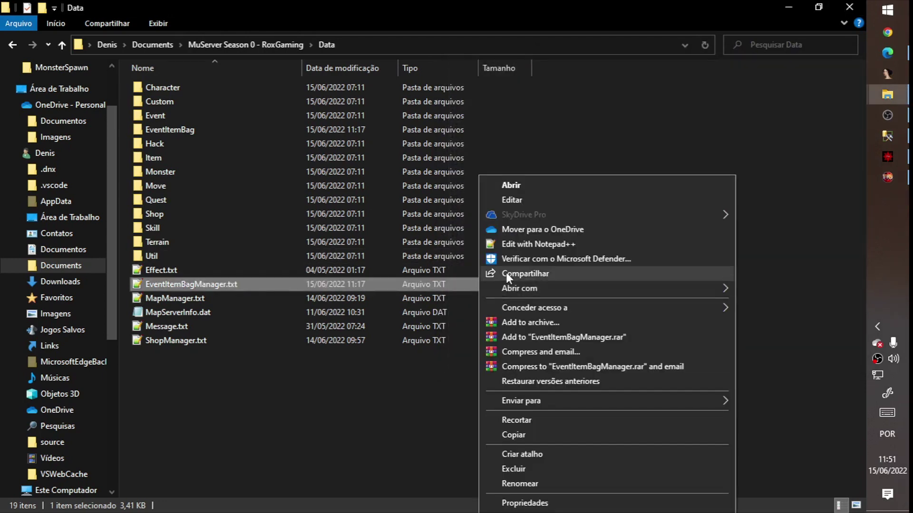
pyautogui.click(512, 200)
pyautogui.click(673, 95)
pyautogui.scroll(-5, 735, 181)
pyautogui.scroll(5, 715, 220)
pyautogui.scroll(-5, 611, 253)
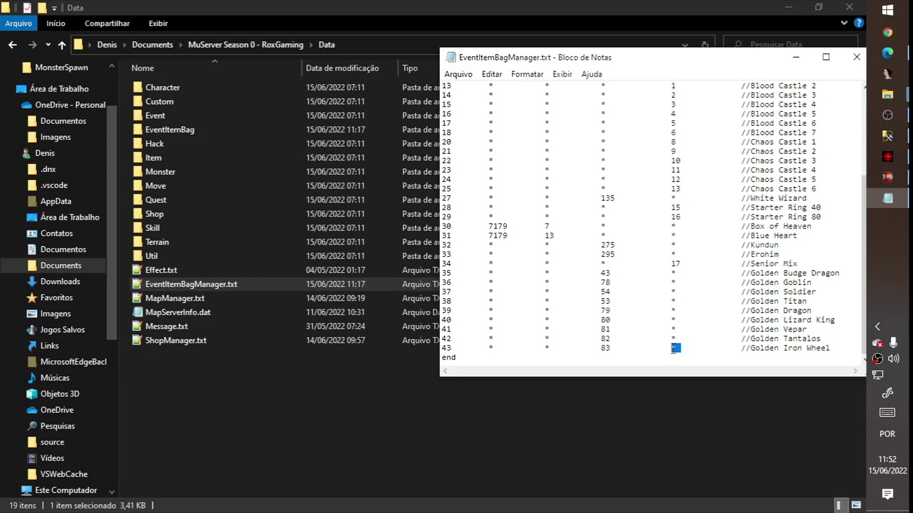
pyautogui.scroll(5, 675, 342)
# Close the EventItemBagManager.txt Notepad file
pyautogui.click(897, 59)
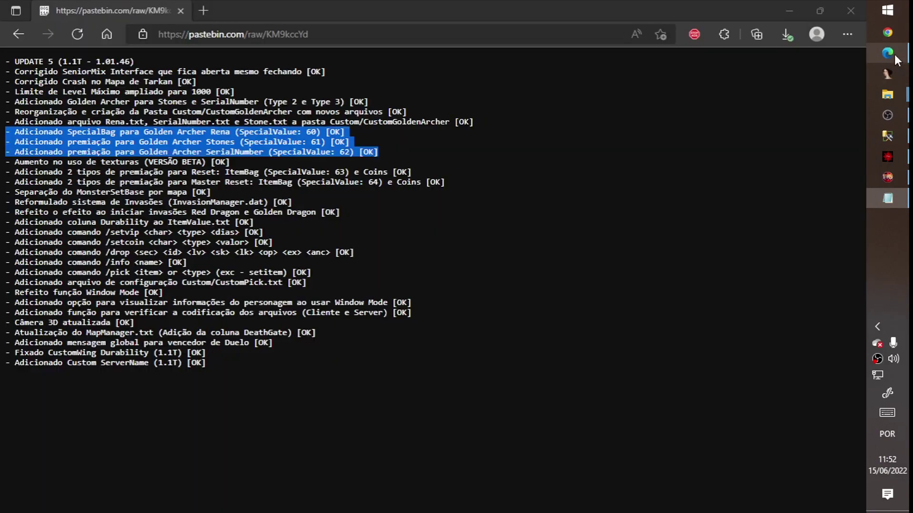
pyautogui.hotkey('alt', 'Tab')
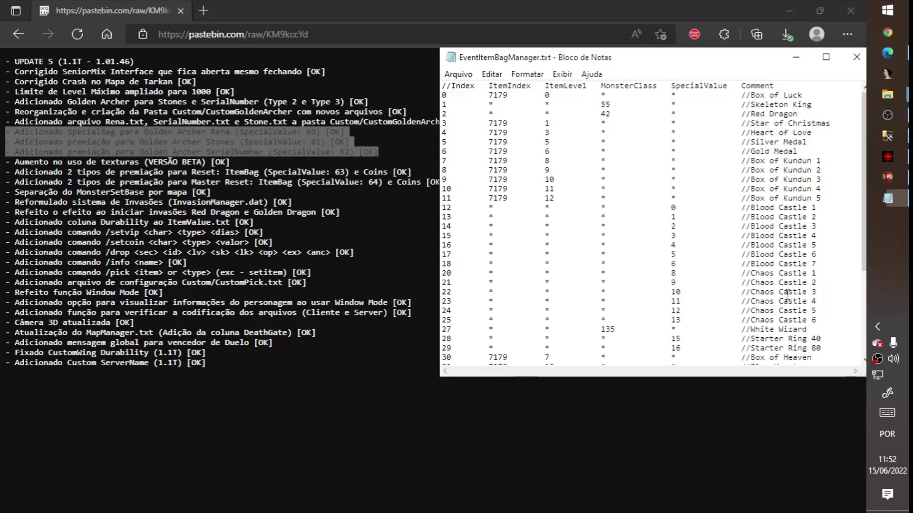
pyautogui.hotkey('alt', 'F4')
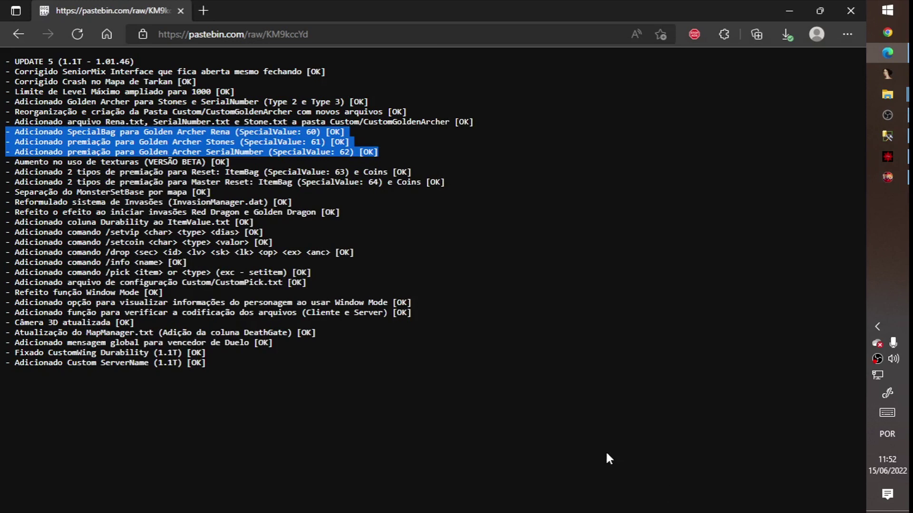
# Highlight the changelog's texture-usage line and the two Reset reward lines
pyautogui.moveTo(231, 162); pyautogui.dragTo(13, 162)
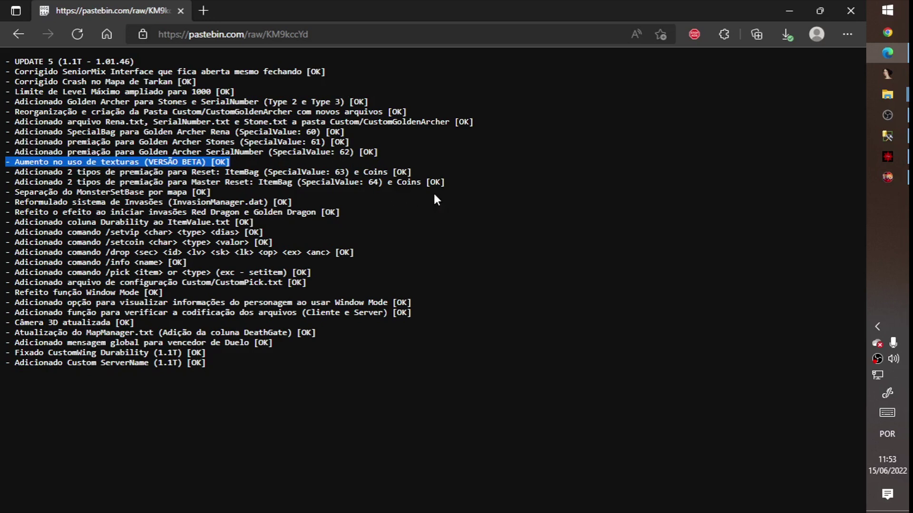
pyautogui.moveTo(460, 183); pyautogui.dragTo(6, 172)
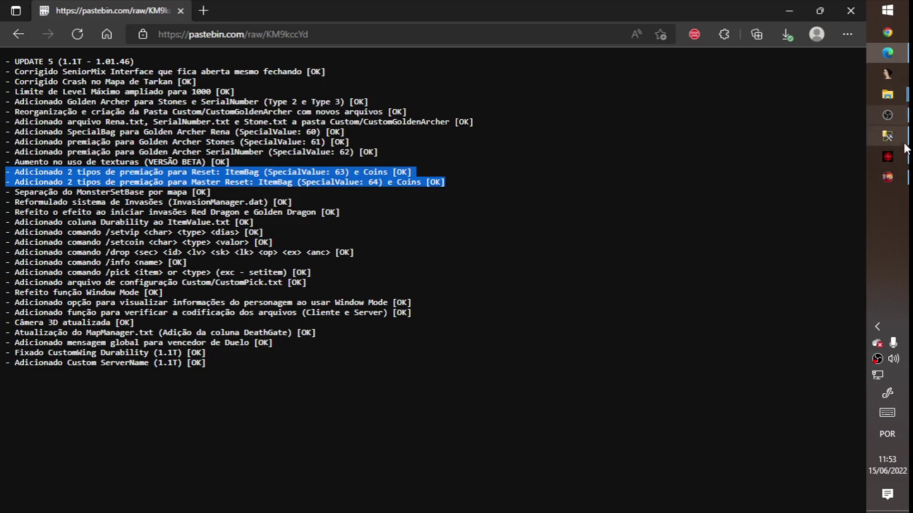
pyautogui.click(881, 134)
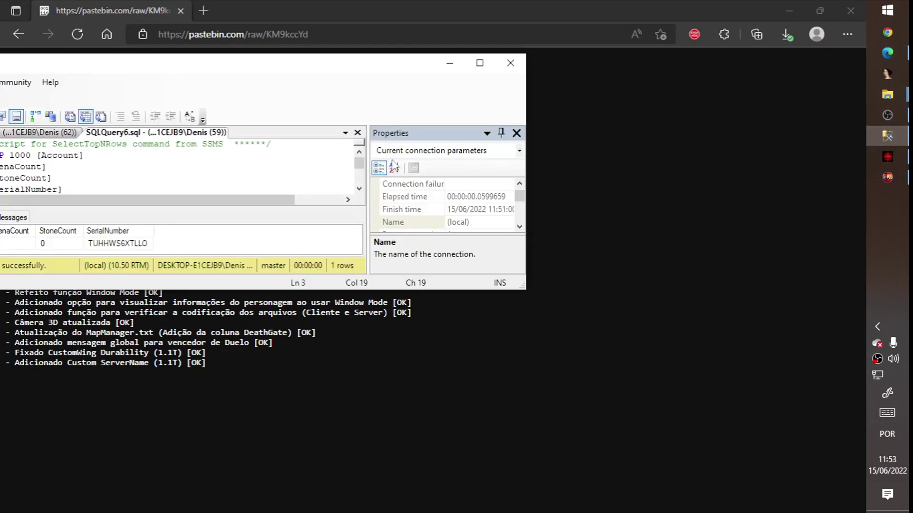
# Maximize Management Studio and open dbo.WZ_SetCoin's ALTER script via Modify
pyautogui.doubleClick(339, 62)
pyautogui.scroll(-10, 142, 309)
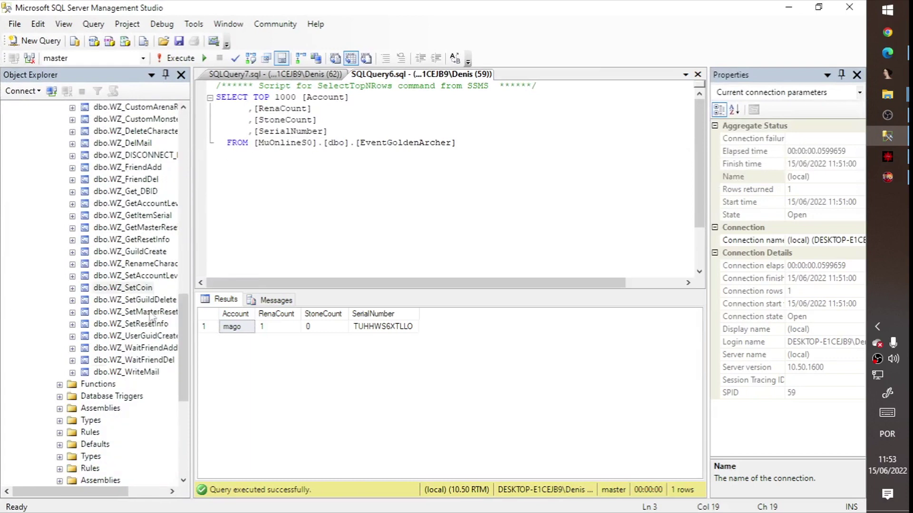
pyautogui.rightClick(154, 290)
pyautogui.click(184, 311)
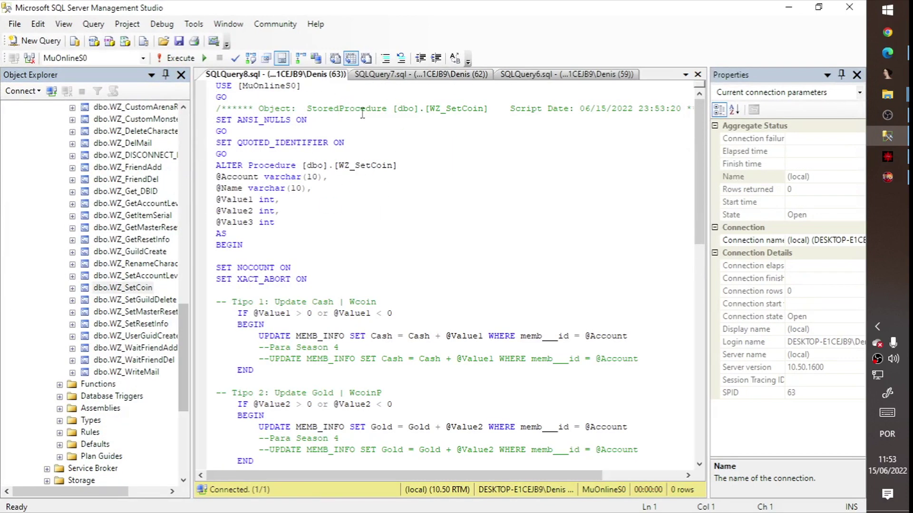
pyautogui.hotkey('alt', 'Tab')
pyautogui.hotkey('alt', 'Tab')
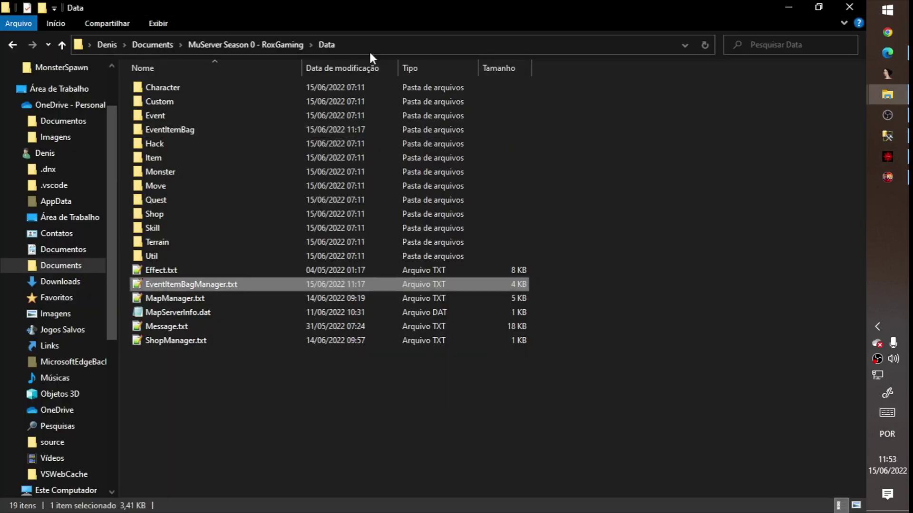
# Open GameServerInfo - Command.dat from GameServer\DATA in Notepad
pyautogui.click(280, 45)
pyautogui.doubleClick(224, 145)
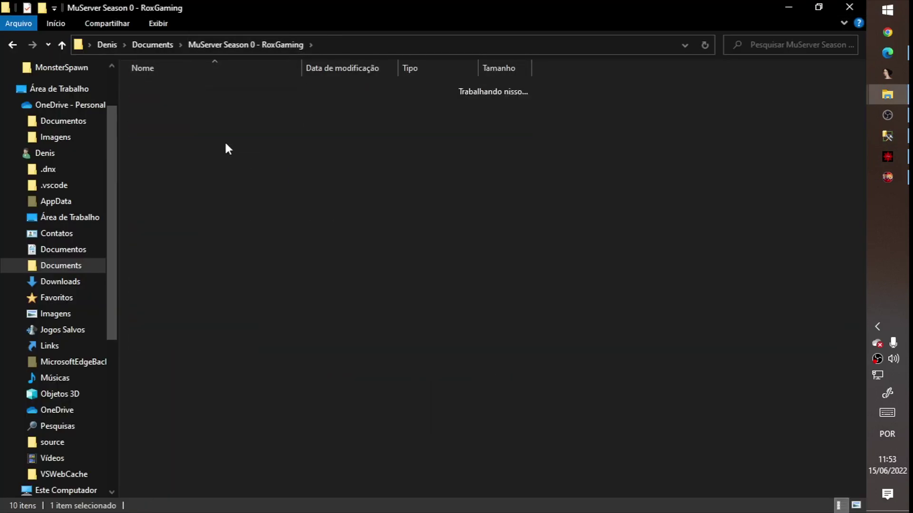
pyautogui.doubleClick(185, 158)
pyautogui.doubleClick(238, 116)
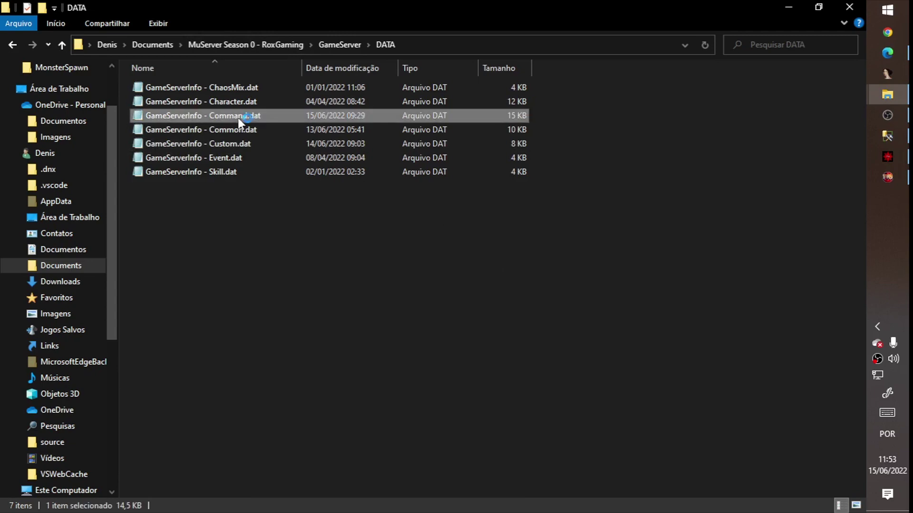
pyautogui.scroll(-10, 616, 273)
pyautogui.scroll(-20, 616, 273)
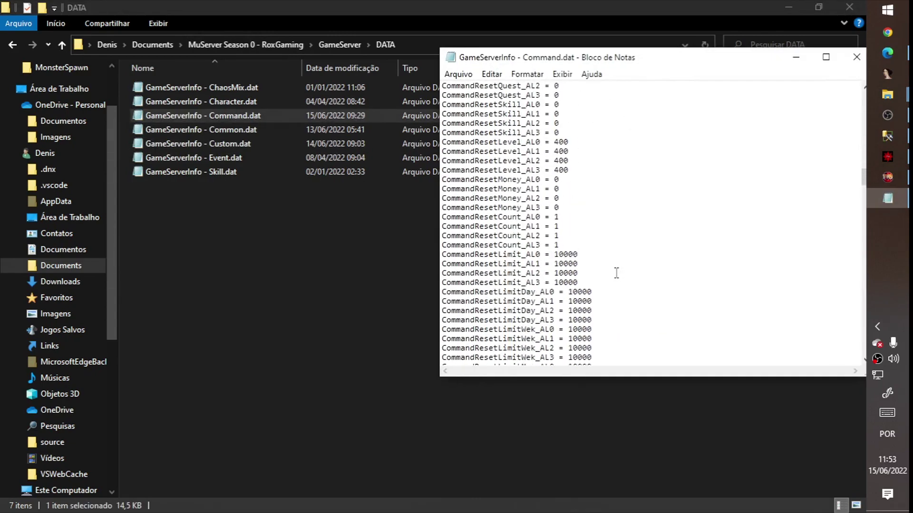
pyautogui.scroll(1, 614, 212)
# Select the Reset and Master Reset item bag and coin lines, ItemBagSwitch_AL0 through RewardCoin3
pyautogui.moveTo(605, 243); pyautogui.dragTo(447, 181)
pyautogui.moveTo(590, 245); pyautogui.dragTo(427, 188)
pyautogui.scroll(-15, 641, 237)
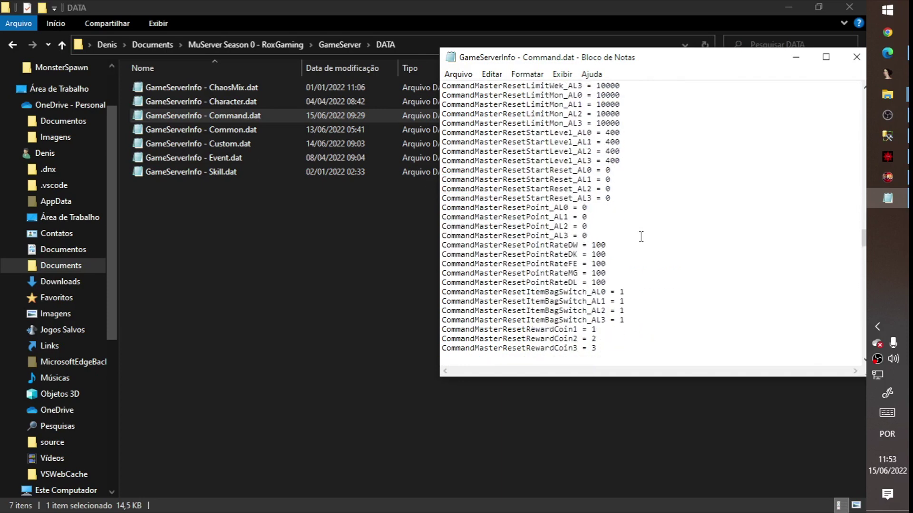
pyautogui.scroll(-2, 641, 237)
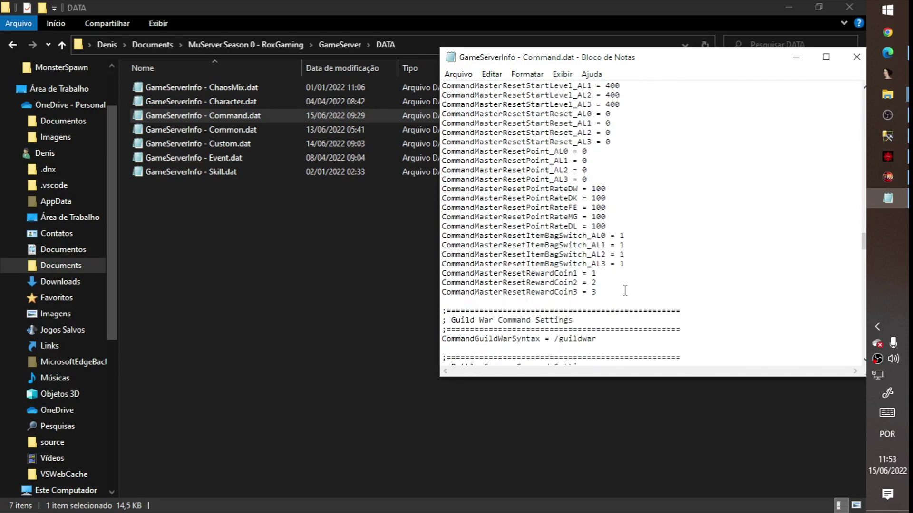
pyautogui.moveTo(624, 288); pyautogui.dragTo(435, 238)
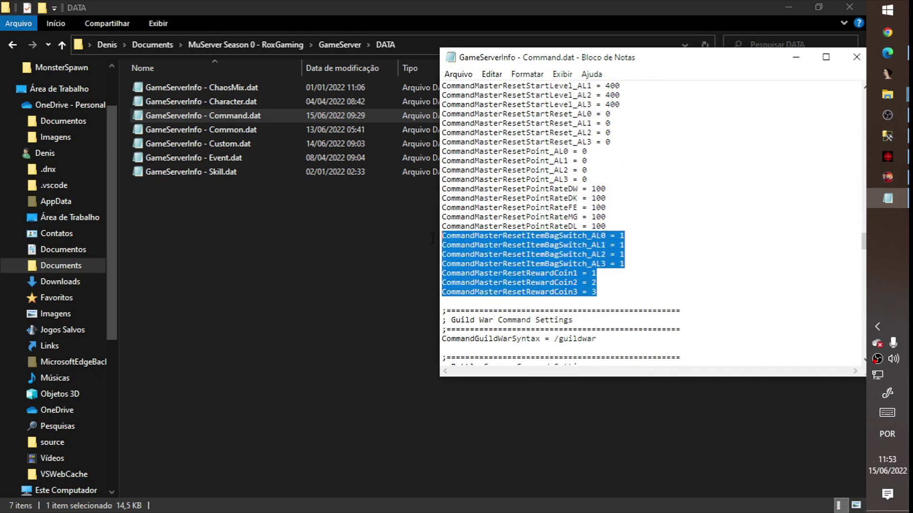
pyautogui.scroll(15, 598, 207)
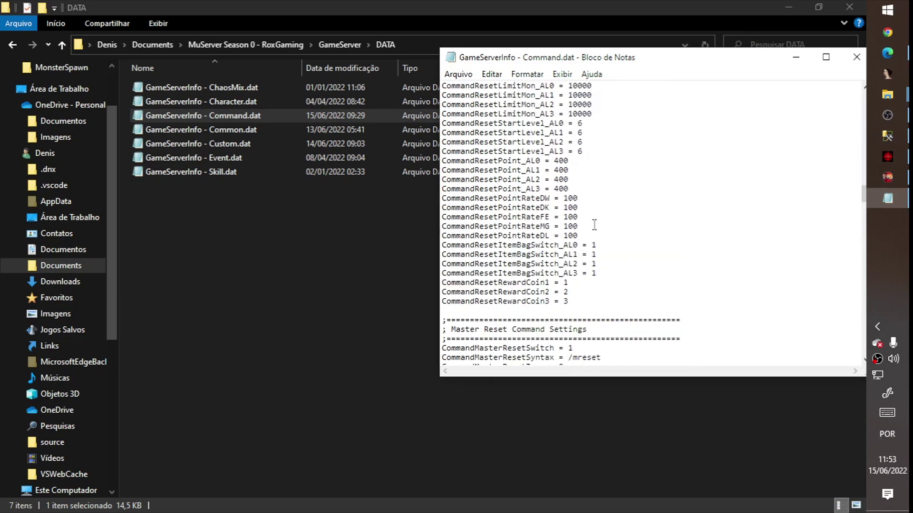
pyautogui.tripleClick(599, 254)
pyautogui.click(565, 247)
pyautogui.click(606, 245)
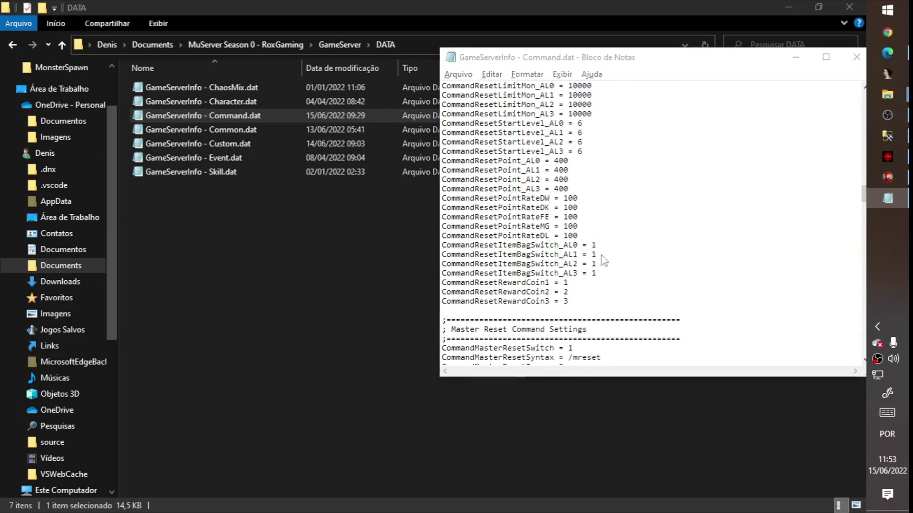
# Compare with the changelog, then select the three CommandResetRewardCoin lines
pyautogui.hotkey('alt', 'Tab')
pyautogui.click(709, 252)
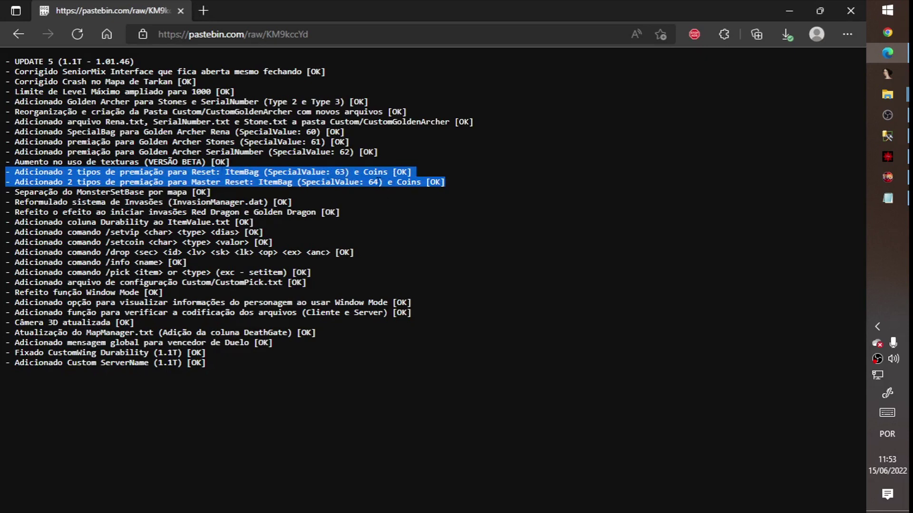
pyautogui.click(789, 11)
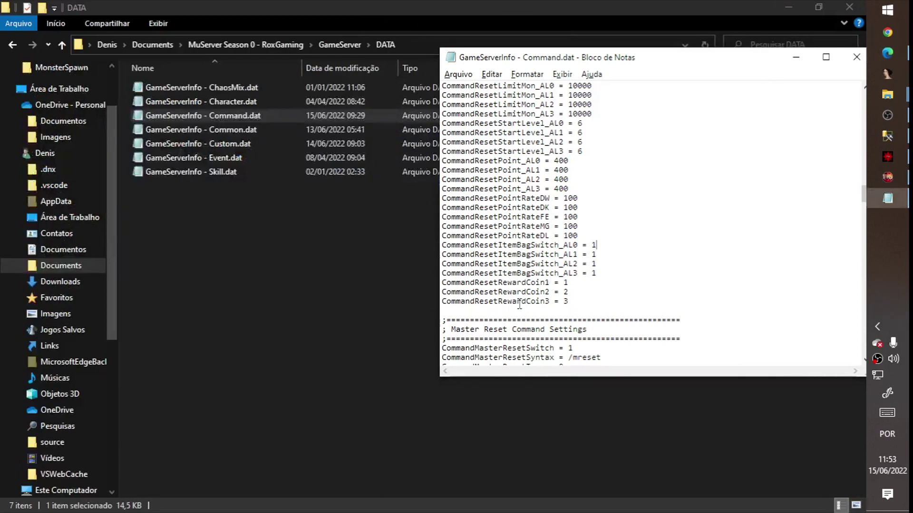
pyautogui.moveTo(596, 306); pyautogui.dragTo(434, 281)
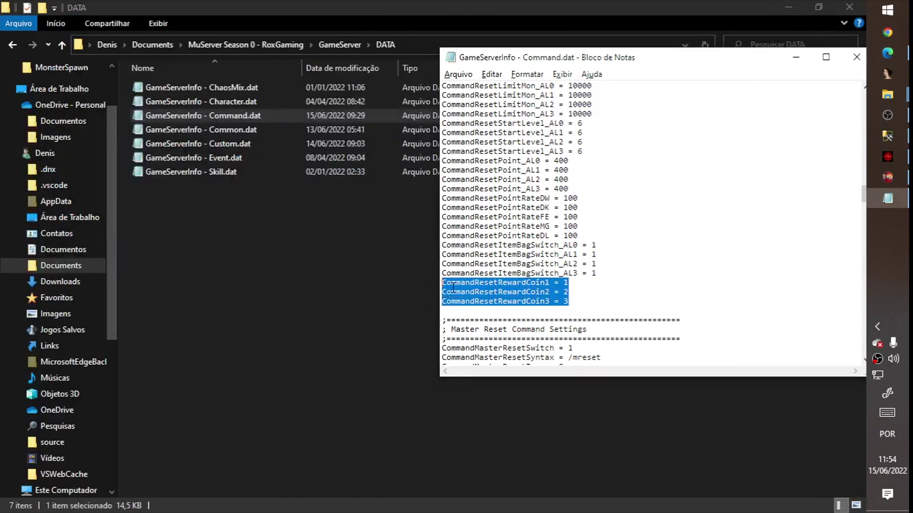
pyautogui.click(887, 136)
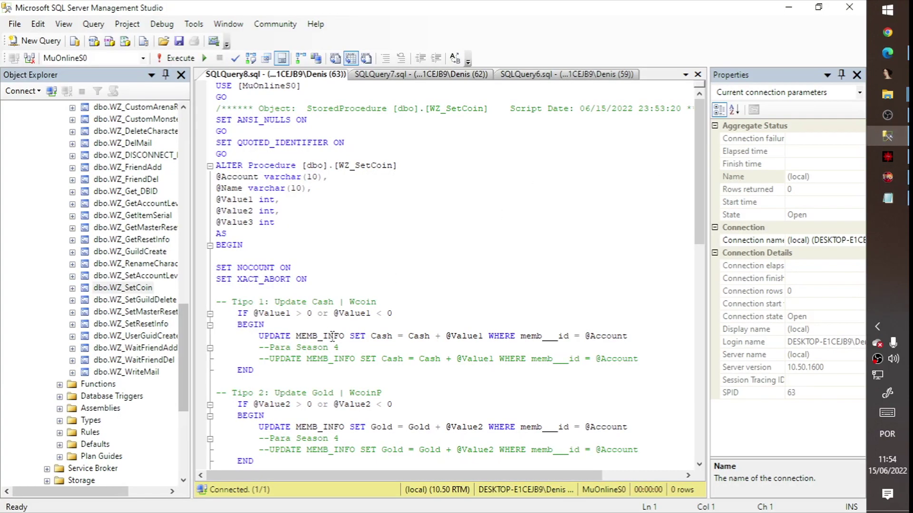
pyautogui.hotkey('alt', 'Tab')
pyautogui.hotkey('alt', 'Tab')
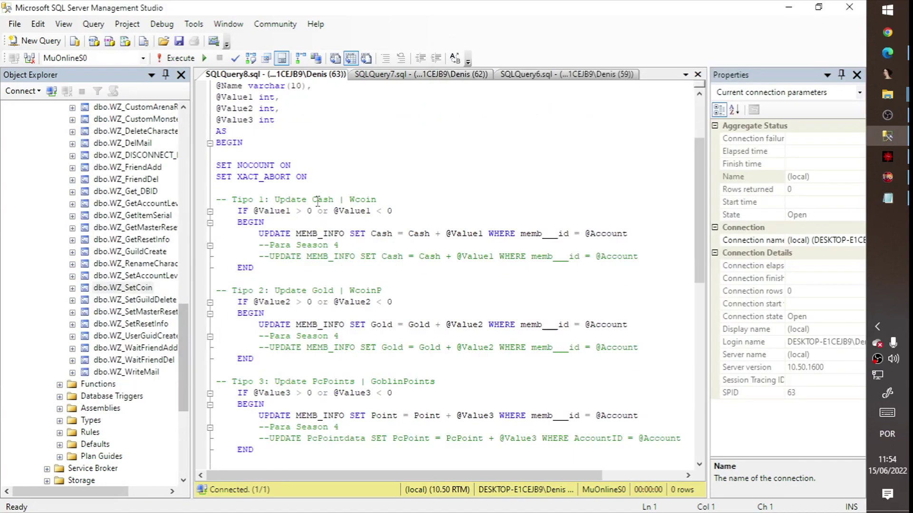
pyautogui.hotkey('alt', 'Tab')
pyautogui.hotkey('alt', 'Tab')
pyautogui.doubleClick(270, 209)
pyautogui.click(408, 234)
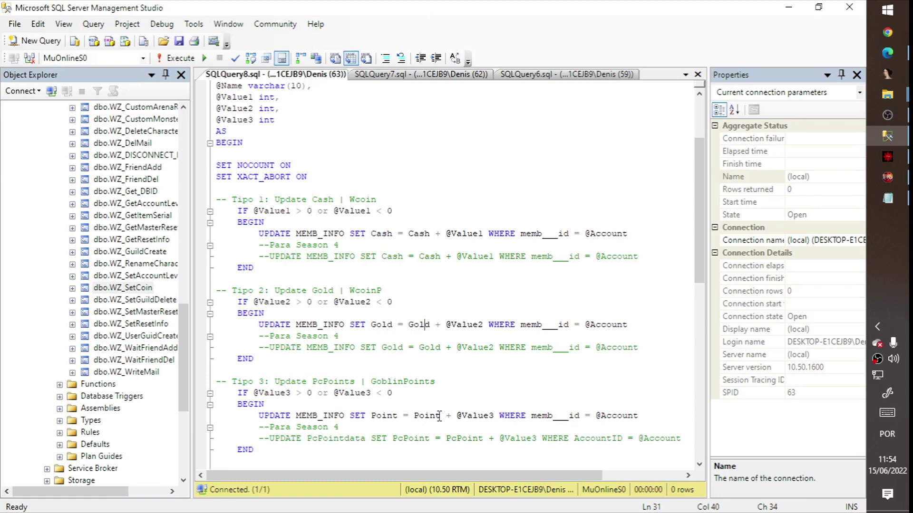
pyautogui.moveTo(308, 234); pyautogui.dragTo(362, 237)
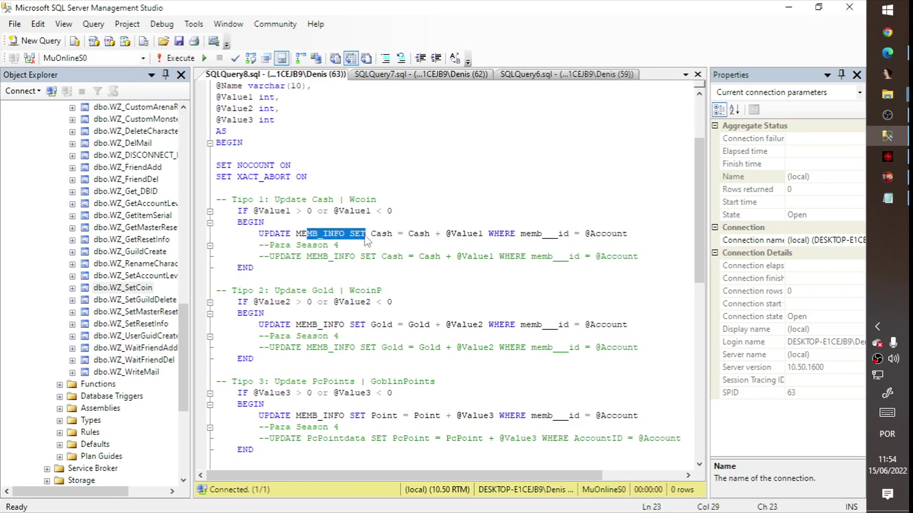
pyautogui.scroll(3, 420, 149)
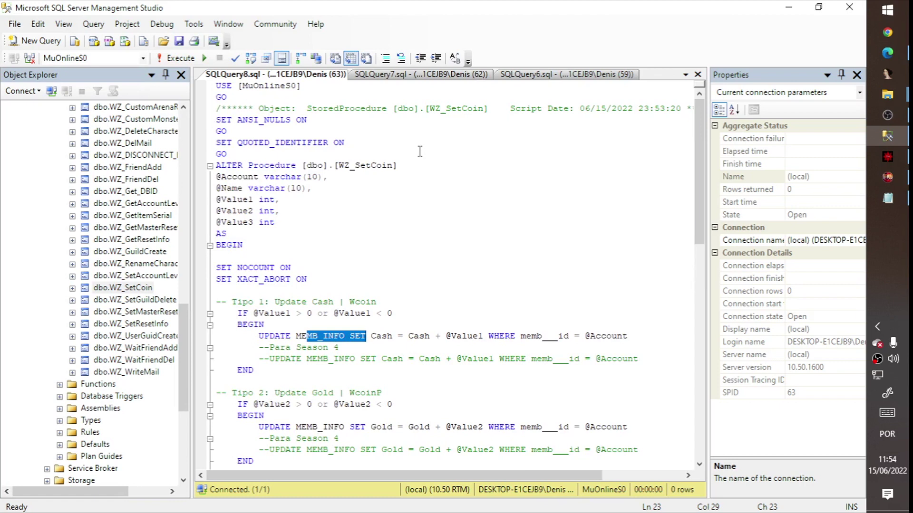
pyautogui.click(308, 339)
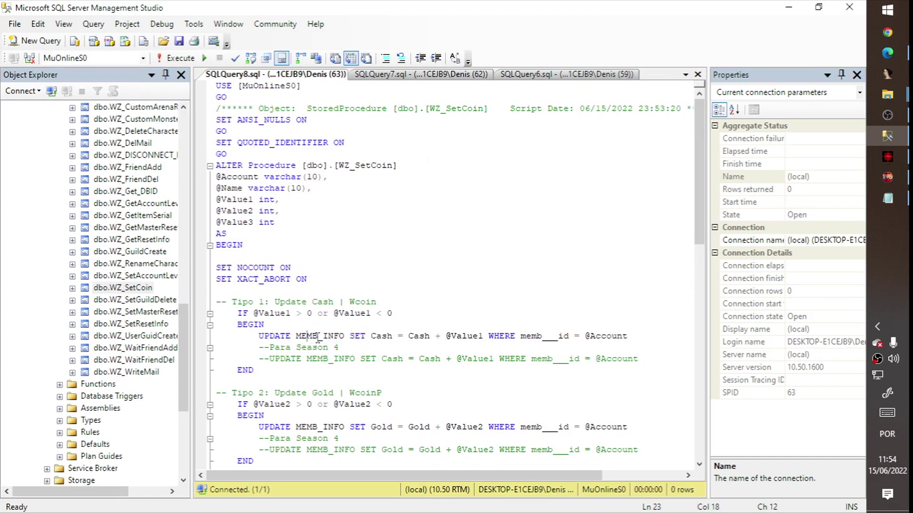
pyautogui.click(379, 337)
pyautogui.moveTo(392, 338); pyautogui.dragTo(377, 337)
# Mark the MonsterSetBase line in the Pastebin changelog
pyautogui.click(788, 6)
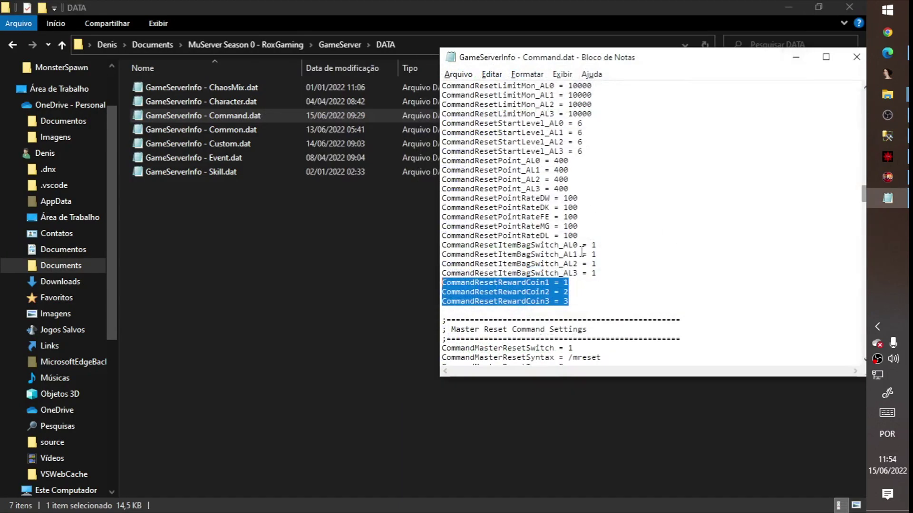
pyautogui.click(887, 53)
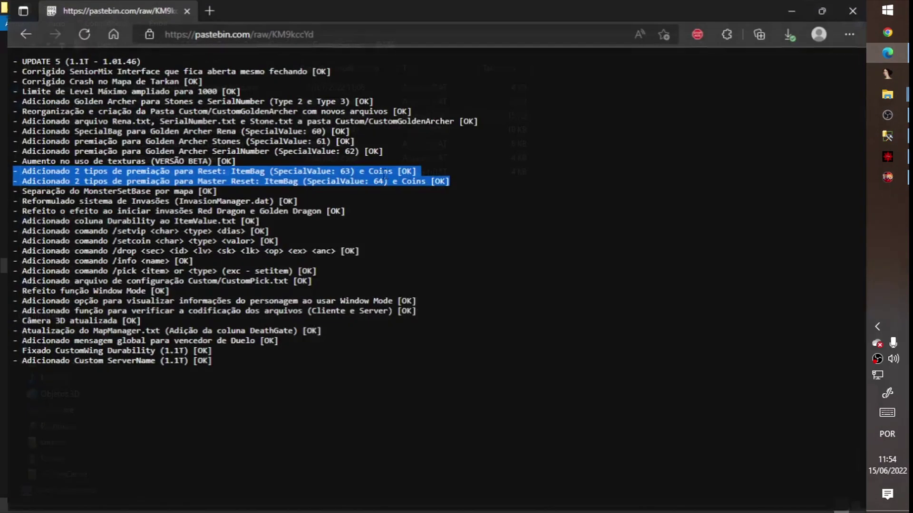
pyautogui.moveTo(237, 192); pyautogui.dragTo(212, 192)
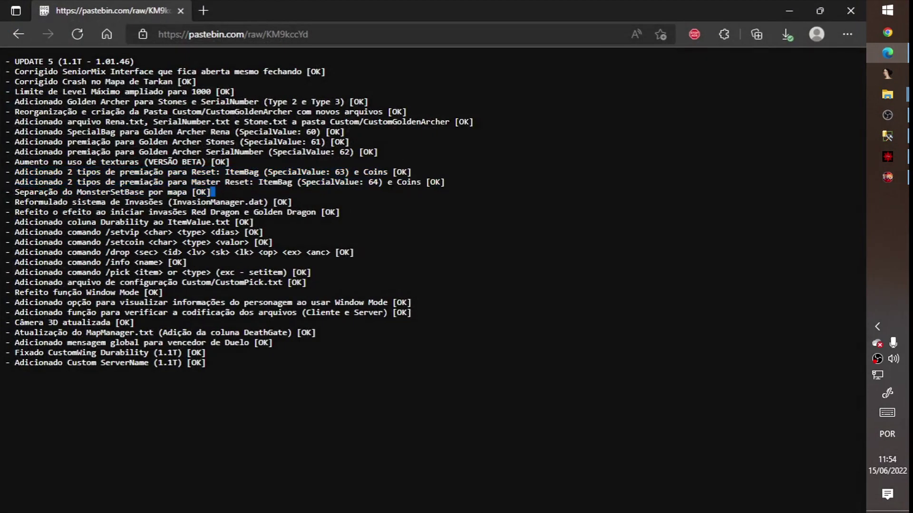
pyautogui.hotkey('alt', 'Tab')
# Open Data\Monster\MonsterSpawn\000 - Lorencia.txt, review its spawns, and close it
pyautogui.click(284, 38)
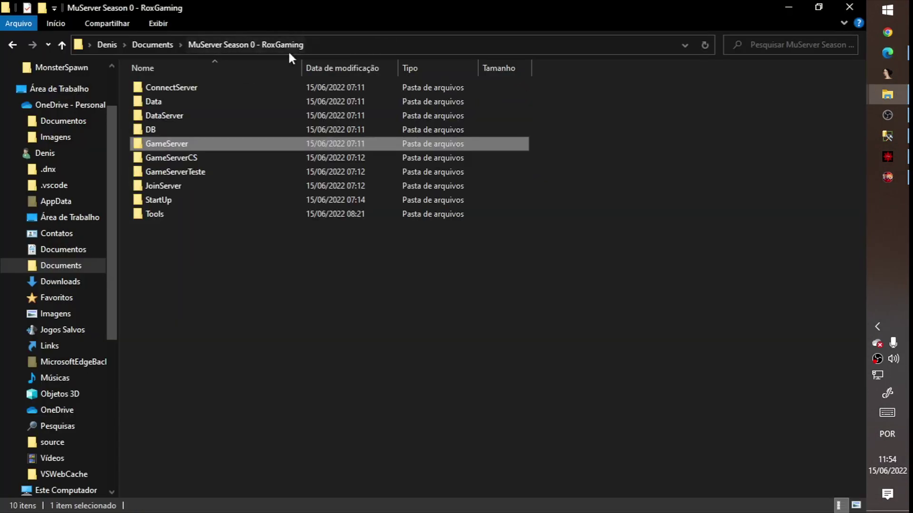
pyautogui.doubleClick(184, 100)
pyautogui.doubleClick(194, 170)
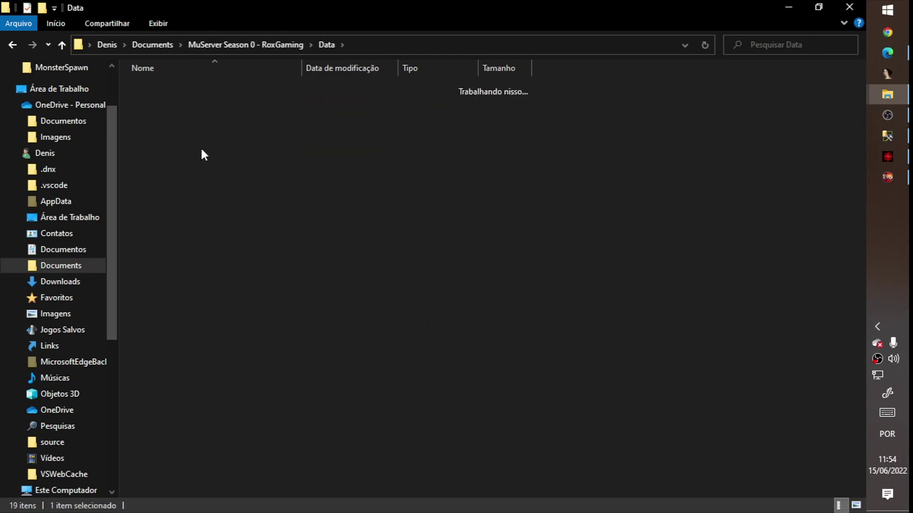
pyautogui.doubleClick(181, 89)
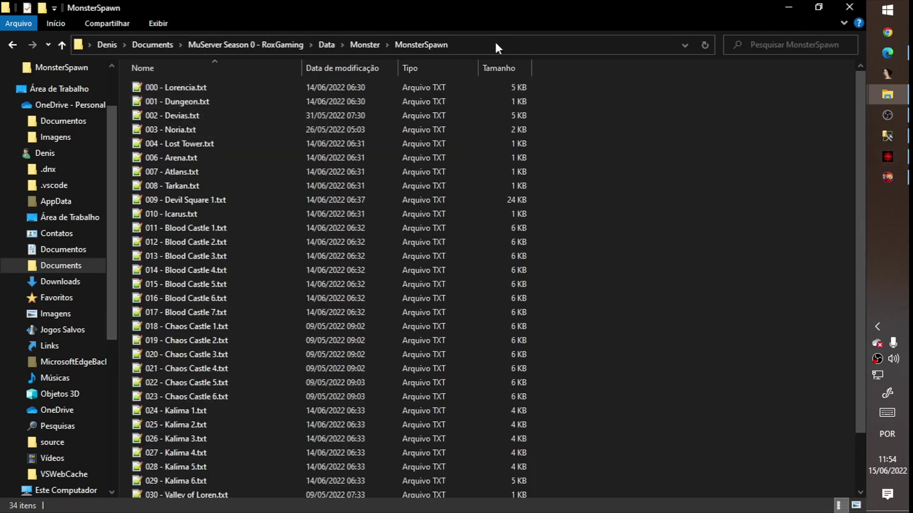
pyautogui.rightClick(174, 91)
pyautogui.click(204, 119)
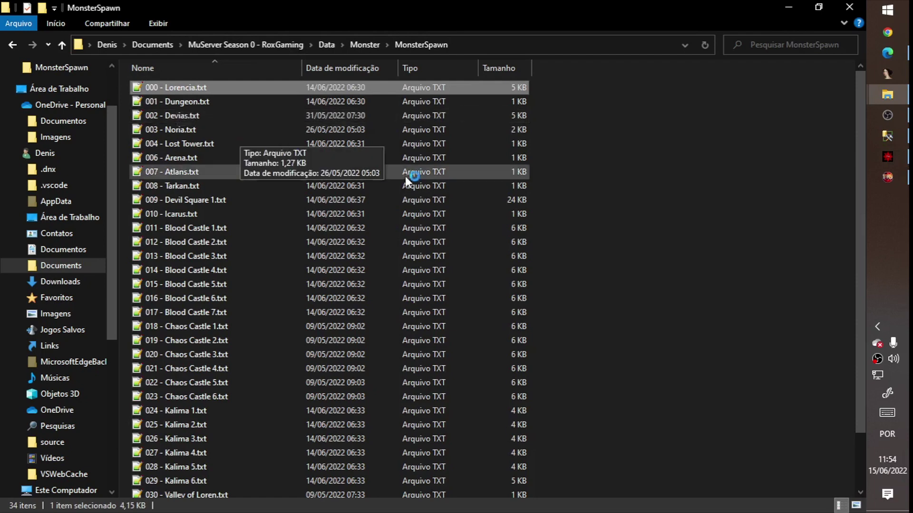
pyautogui.doubleClick(570, 58)
pyautogui.scroll(-1, 119, 341)
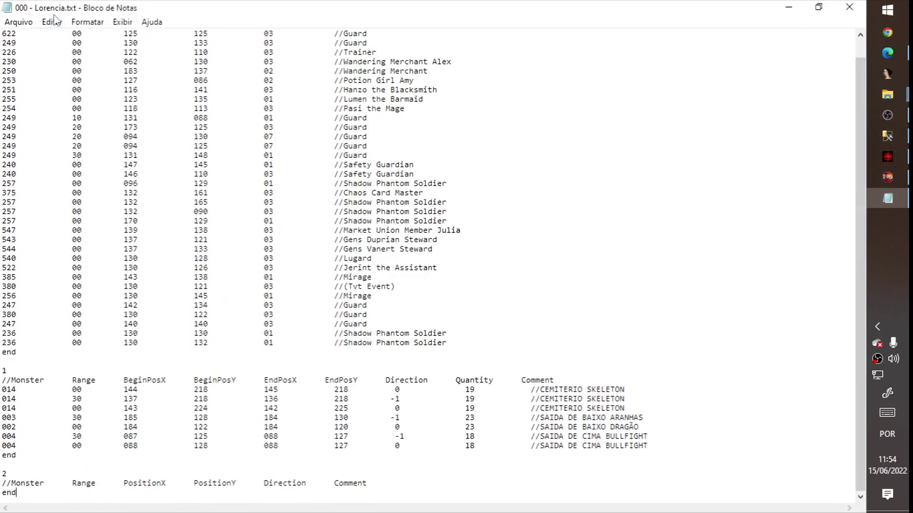
pyautogui.scroll(1, 320, 152)
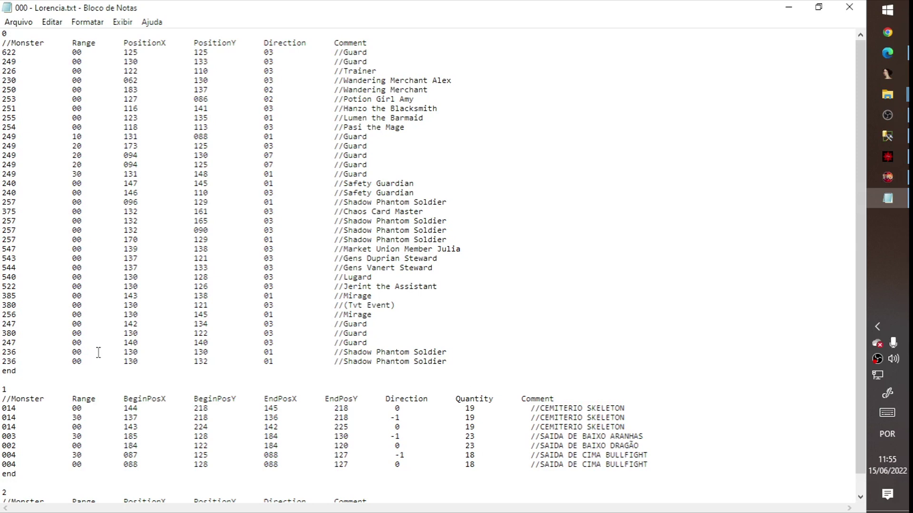
pyautogui.hotkey('alt', 'F4')
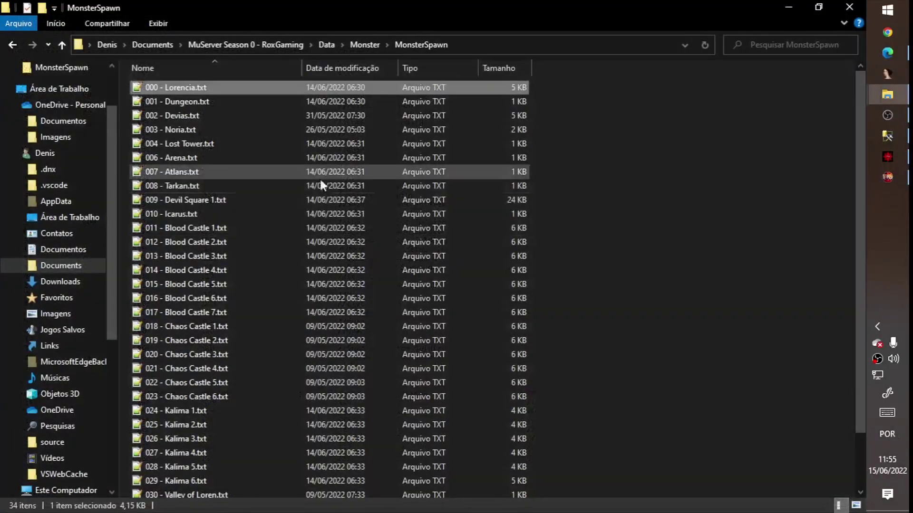
# Review and close the 011 - Blood Castle 1.txt and 024 - Kalima 1.txt spawn files
pyautogui.rightClick(209, 224)
pyautogui.click(242, 200)
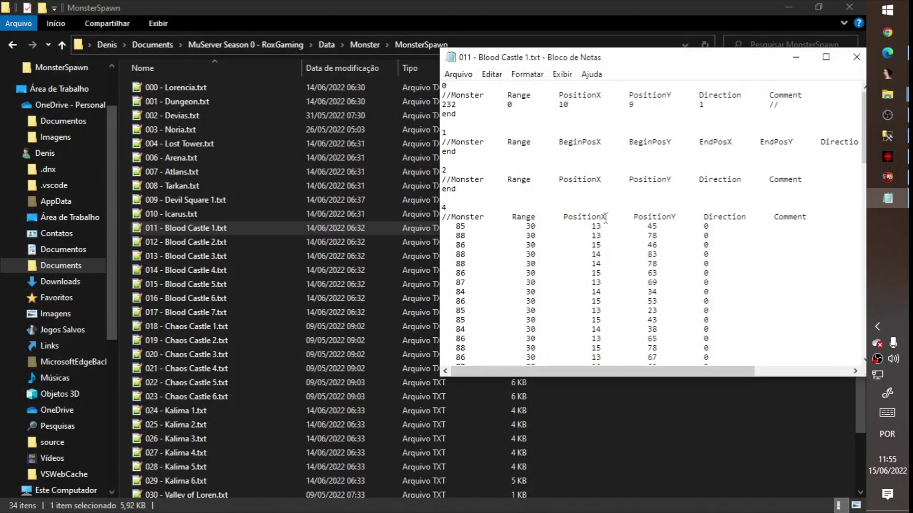
pyautogui.scroll(-20, 594, 304)
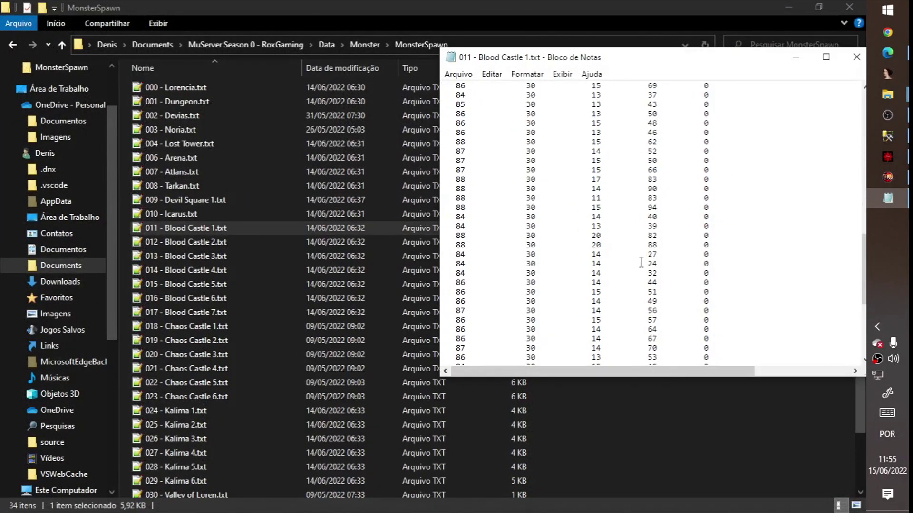
pyautogui.hotkey('alt', 'F4')
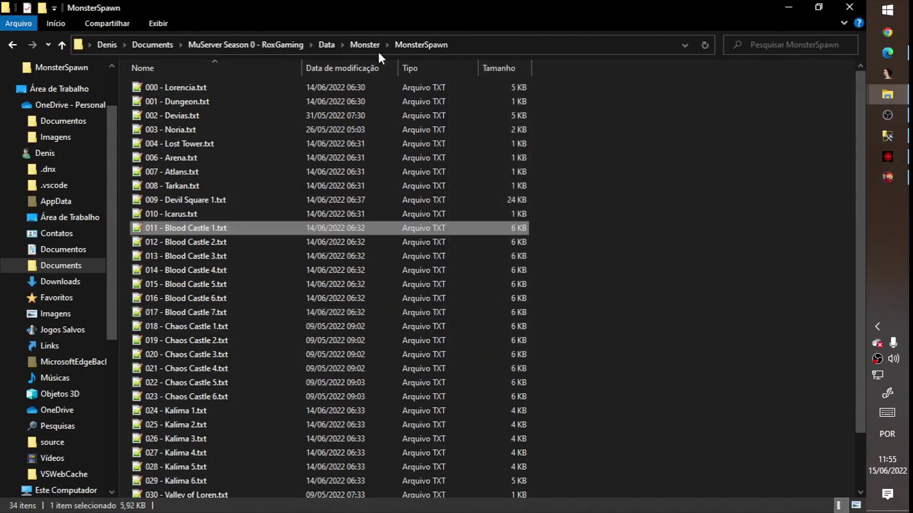
pyautogui.rightClick(204, 412)
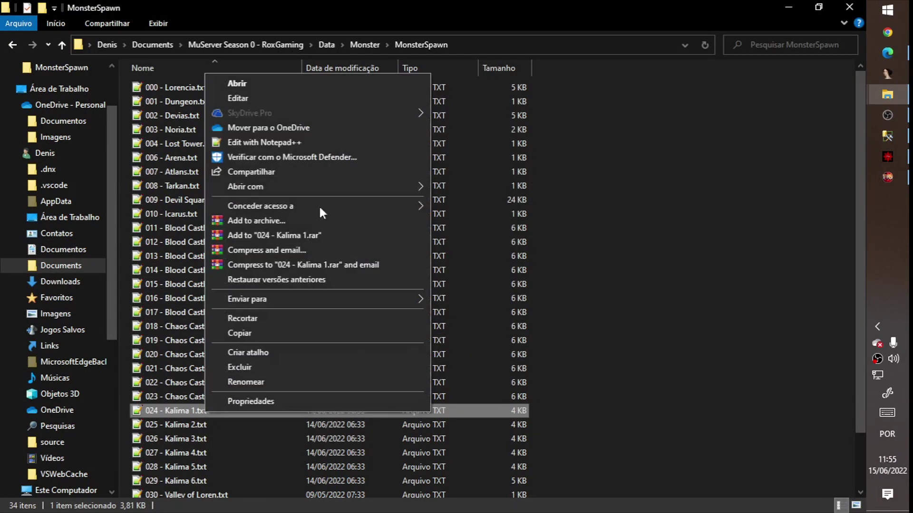
pyautogui.click(241, 97)
pyautogui.scroll(-5, 752, 187)
pyautogui.hotkey('alt', 'F4')
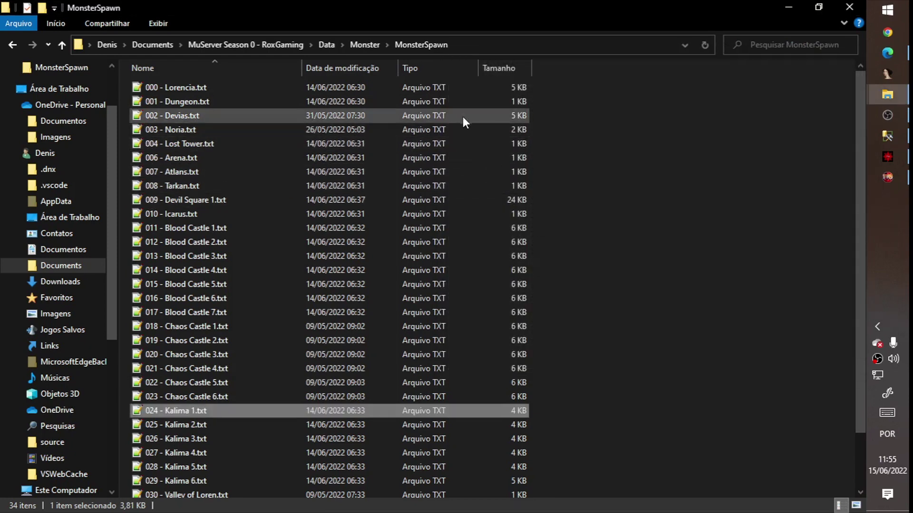
# Back out to the RoxGaming folder and mark the MonsterSetBase and invasion changelog lines
pyautogui.click(355, 44)
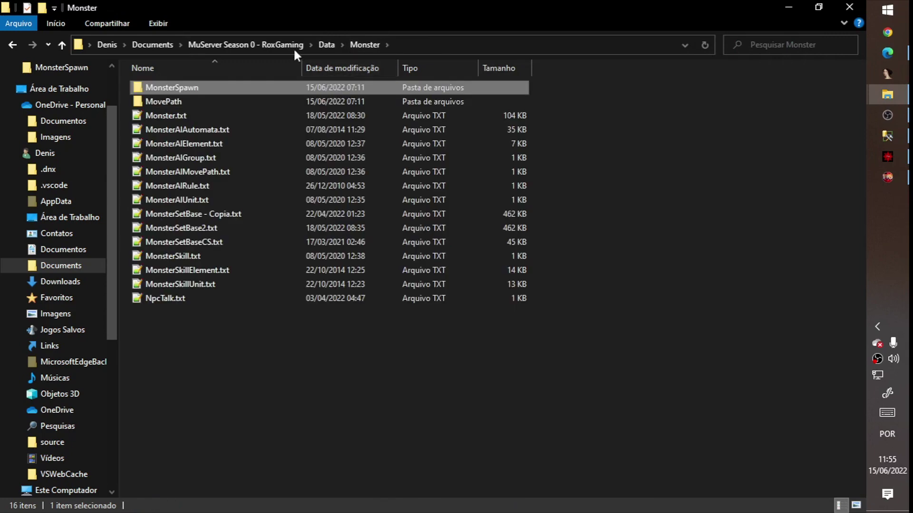
pyautogui.click(238, 44)
pyautogui.click(887, 52)
pyautogui.moveTo(294, 201); pyautogui.dragTo(7, 192)
# Mark the InvasionManager.dat changelog line and open Data\Event\InvasionManager.dat
pyautogui.click(195, 212)
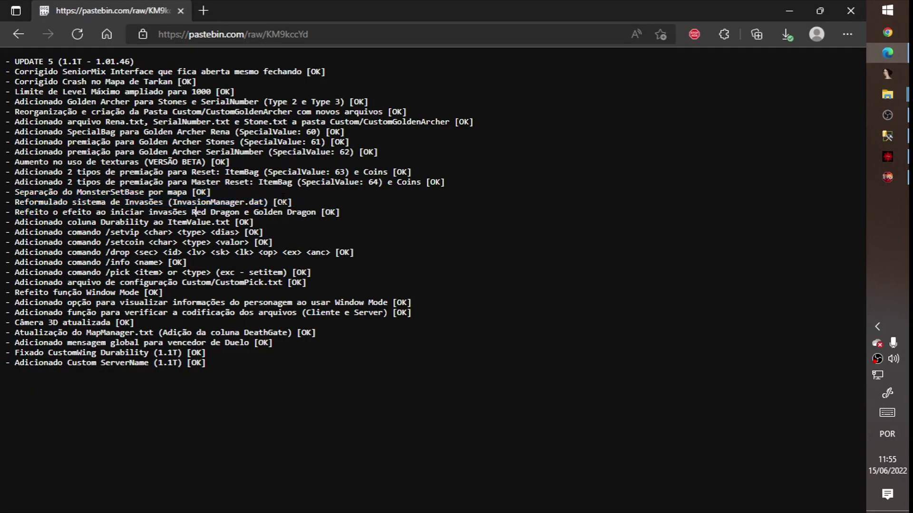
pyautogui.moveTo(294, 202); pyautogui.dragTo(7, 202)
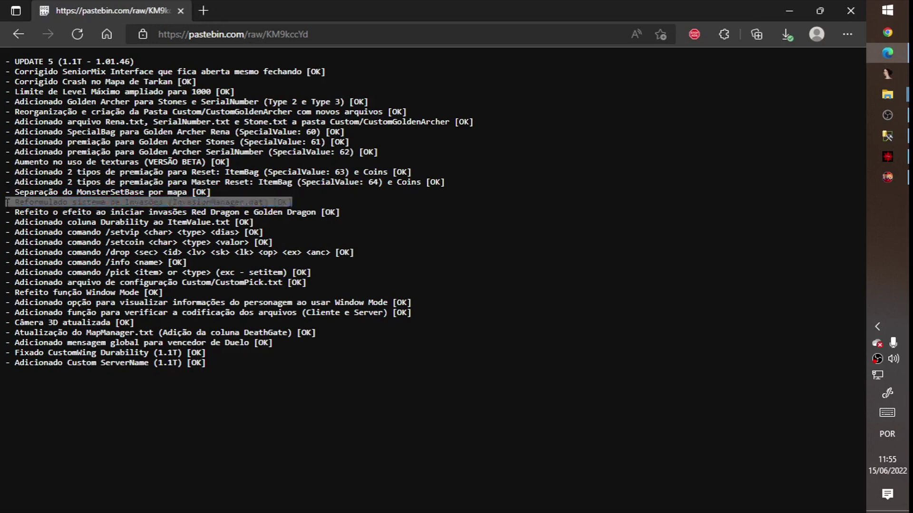
pyautogui.hotkey('alt', 'Tab')
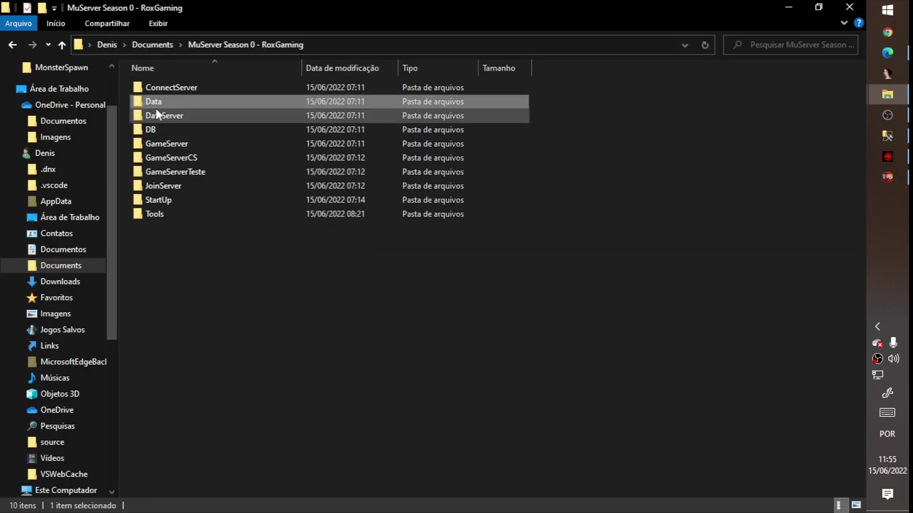
pyautogui.doubleClick(159, 101)
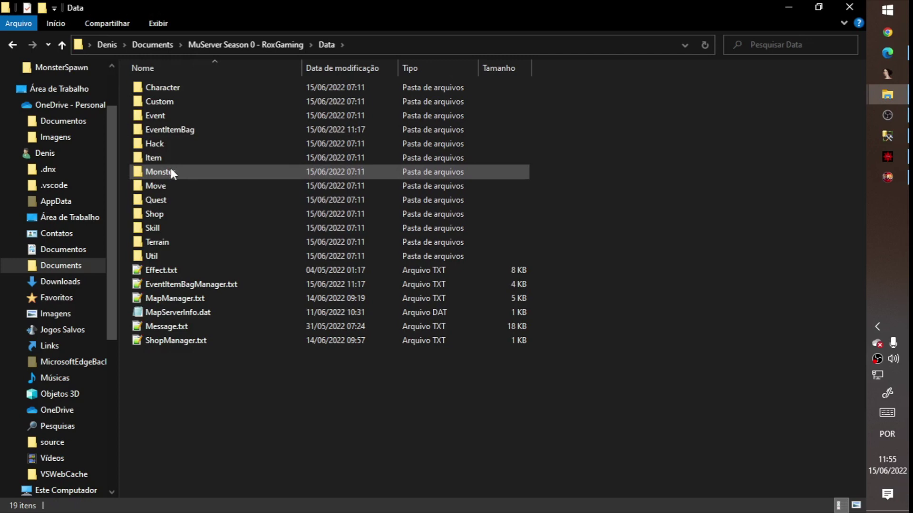
pyautogui.doubleClick(165, 115)
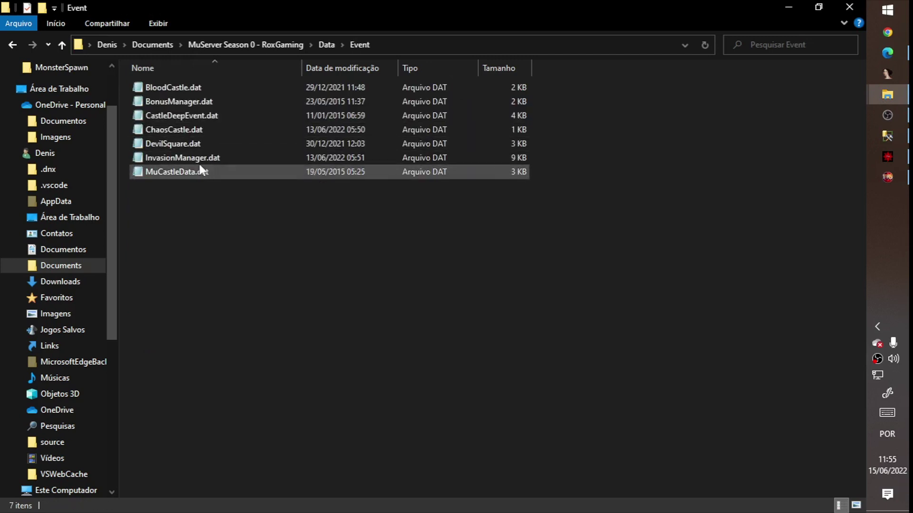
pyautogui.doubleClick(199, 158)
# Maximize InvasionManager.dat and scroll the invasion tables, marking a Skeleton King row
pyautogui.click(648, 48)
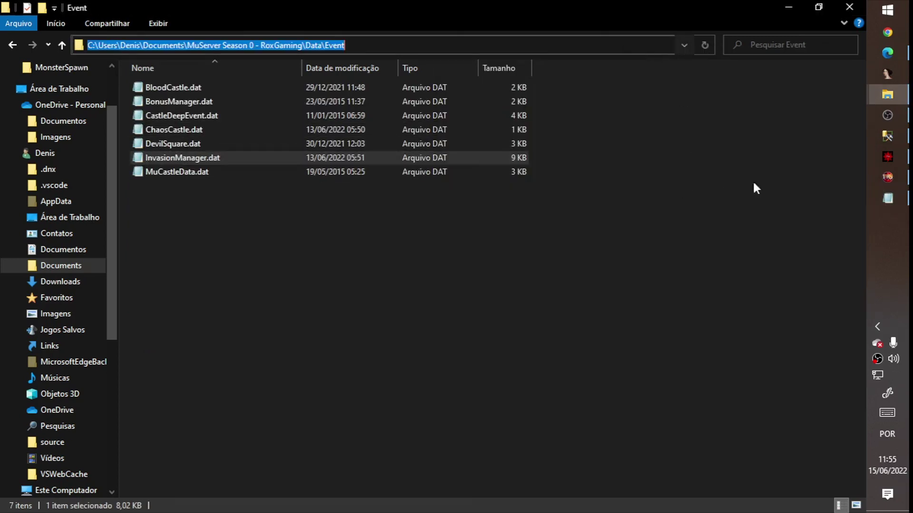
pyautogui.click(888, 198)
pyautogui.press('super+Up')
pyautogui.scroll(-9, 628, 276)
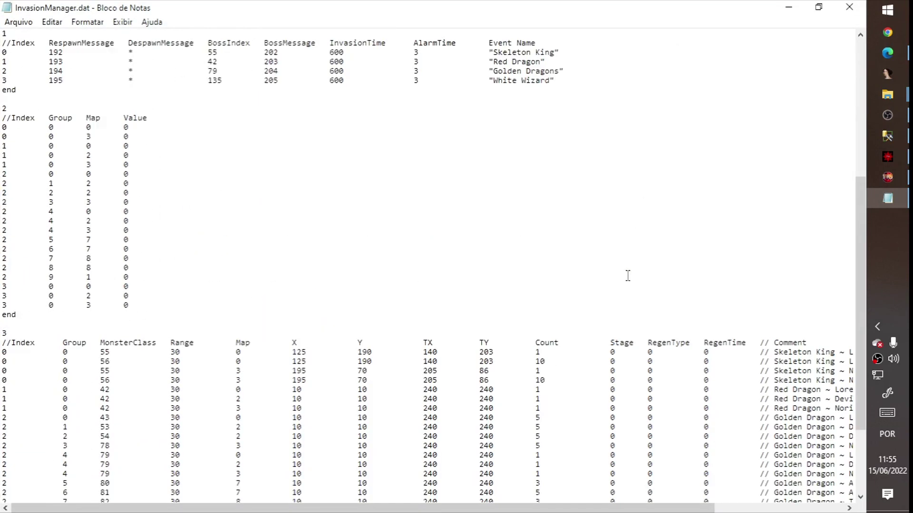
pyautogui.scroll(-4, 627, 275)
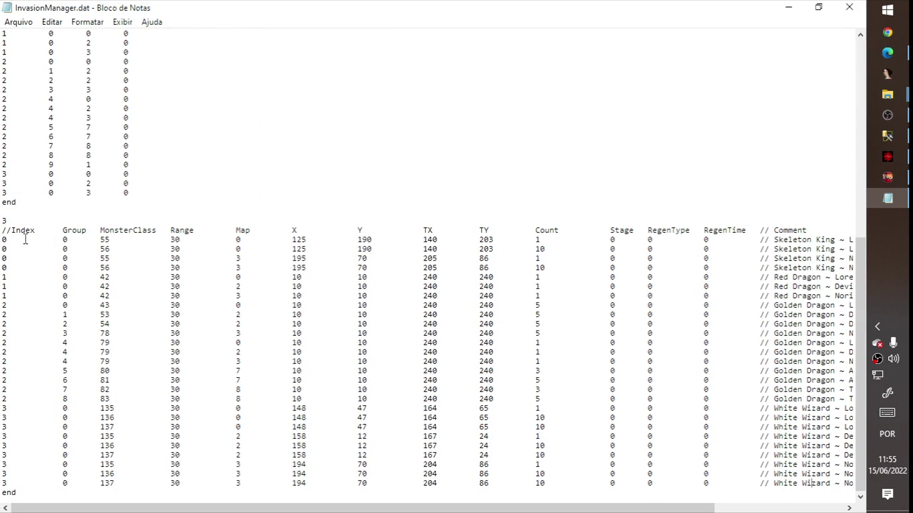
pyautogui.tripleClick(73, 268)
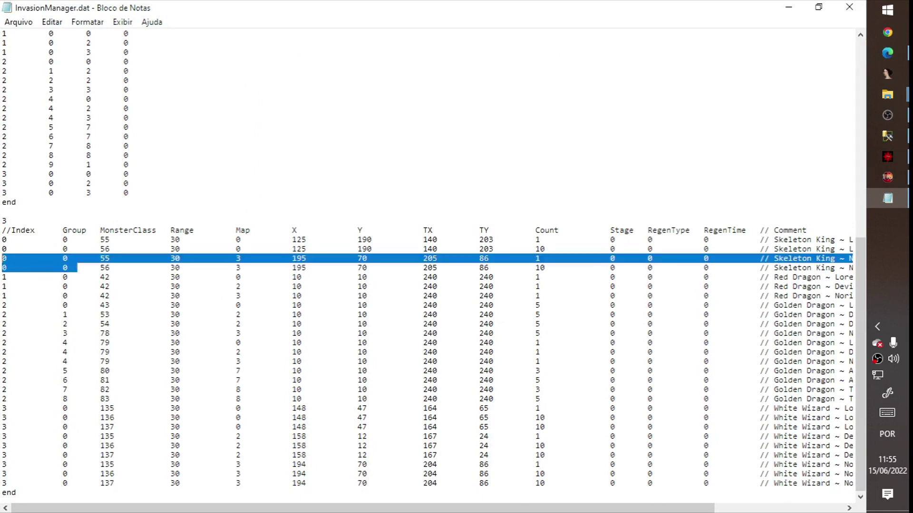
pyautogui.scroll(10, 75, 242)
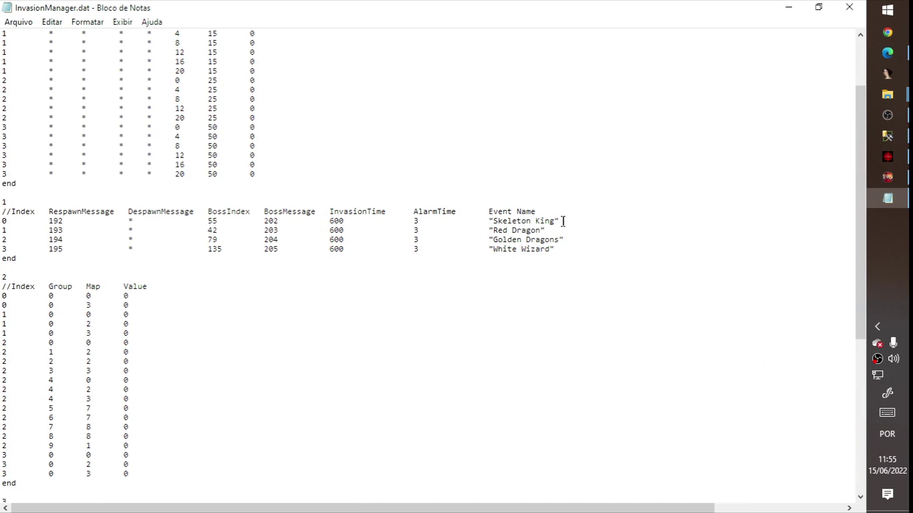
# Mark the four Skeleton King spawn rows, then close the file and return to Edge
pyautogui.scroll(-3, 72, 317)
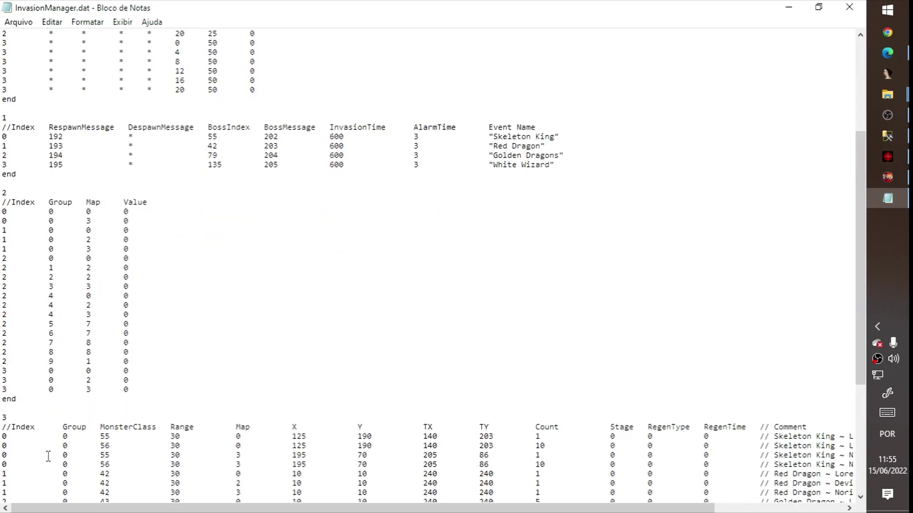
pyautogui.moveTo(3, 465); pyautogui.dragTo(2, 435)
pyautogui.click(839, 460)
pyautogui.moveTo(839, 460); pyautogui.dragTo(827, 430)
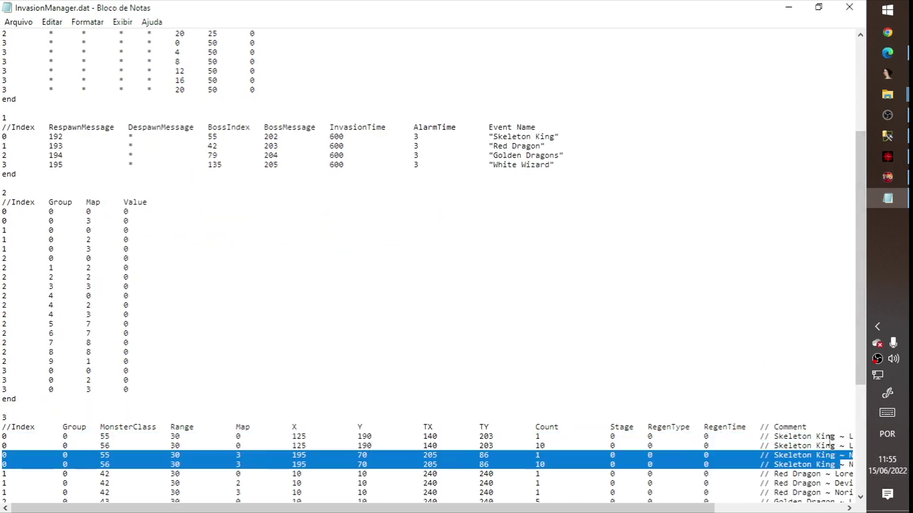
pyautogui.hotkey('alt', 'F4')
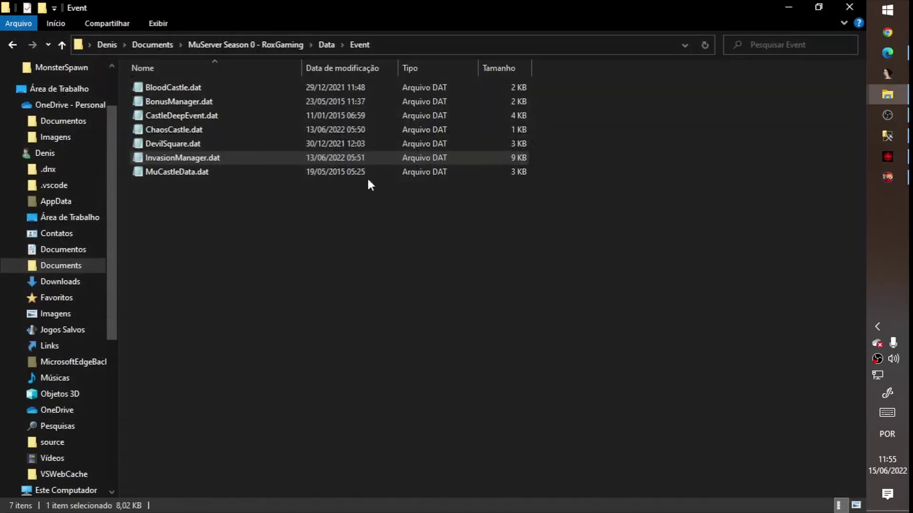
pyautogui.hotkey('alt', 'Tab')
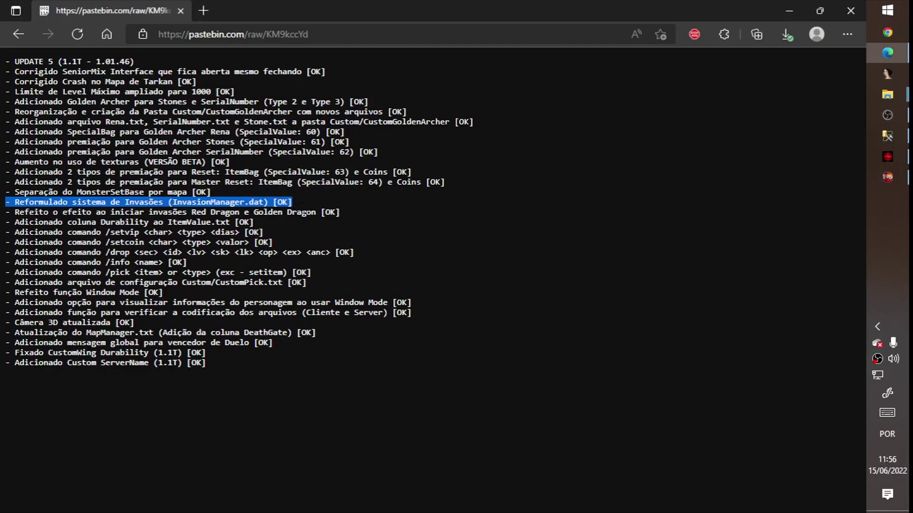
# Mark the Red Dragon and Golden Dragon effect line and check the RoxMU game
pyautogui.moveTo(341, 209); pyautogui.dragTo(338, 201)
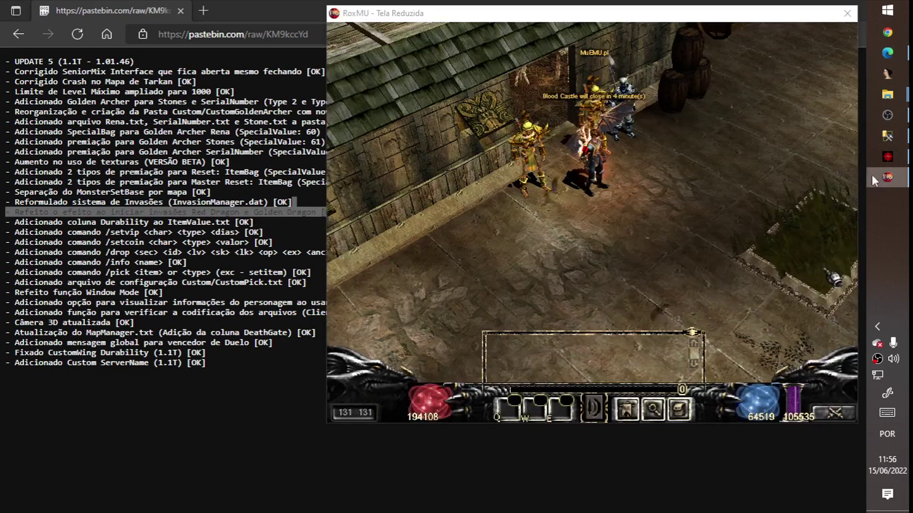
pyautogui.click(887, 177)
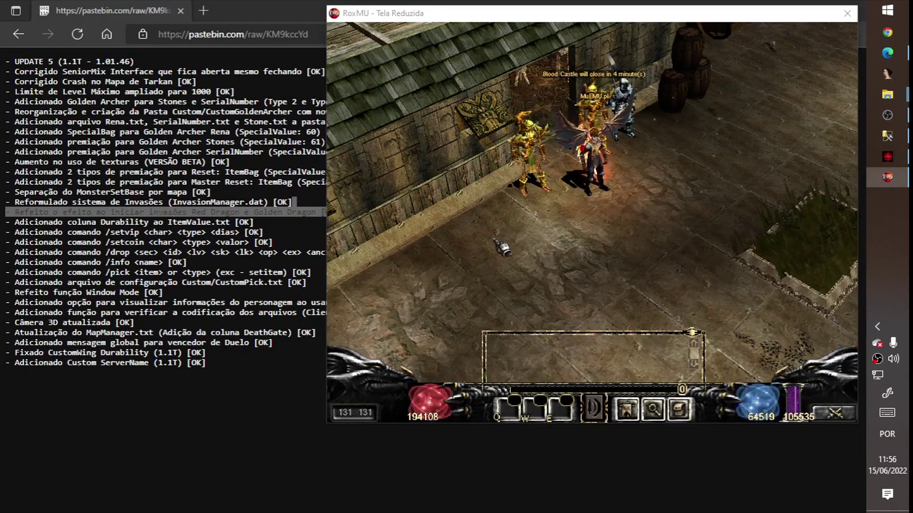
pyautogui.click(279, 216)
# Mark the lines down to the ItemValue.txt Durability entry, then go to the Data folder
pyautogui.moveTo(253, 222); pyautogui.dragTo(6, 220)
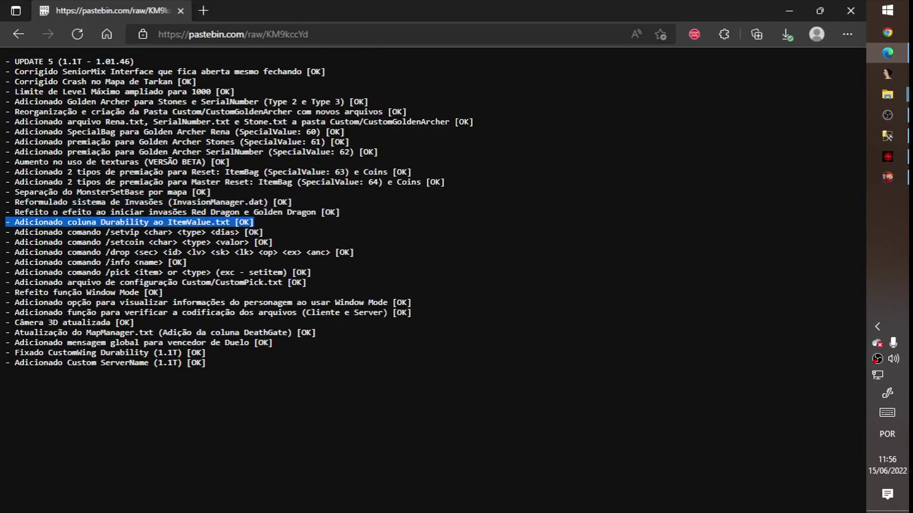
pyautogui.press('super+Tab')
pyautogui.click(473, 172)
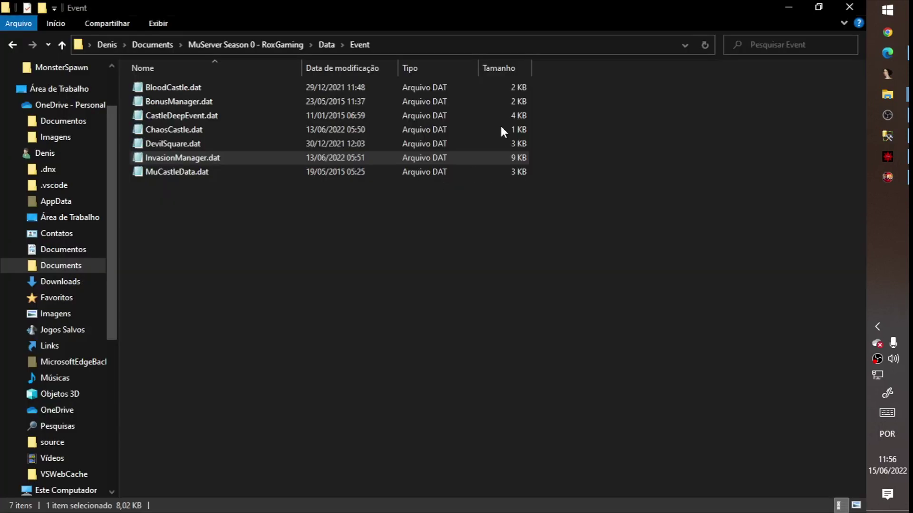
pyautogui.click(317, 43)
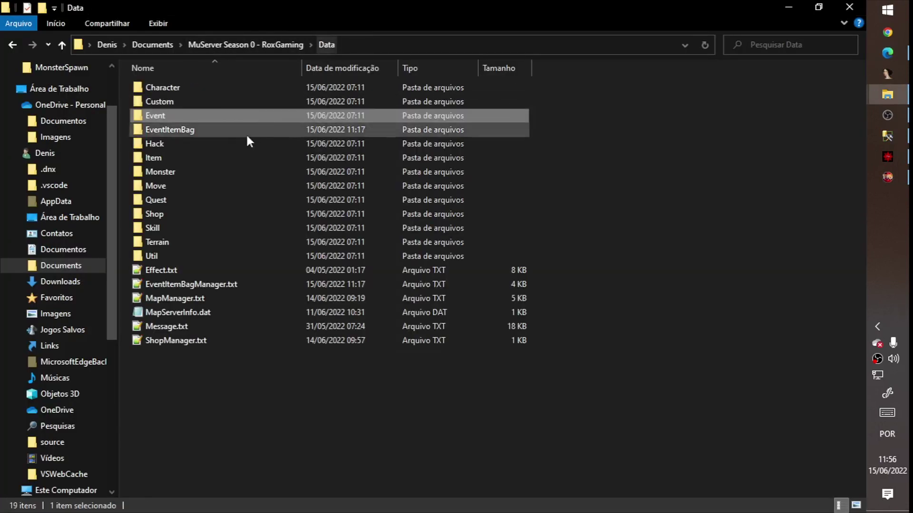
# Open ItemValue.txt from the Item folder in Notepad via Editar
pyautogui.doubleClick(197, 156)
pyautogui.click(190, 217)
pyautogui.rightClick(190, 216)
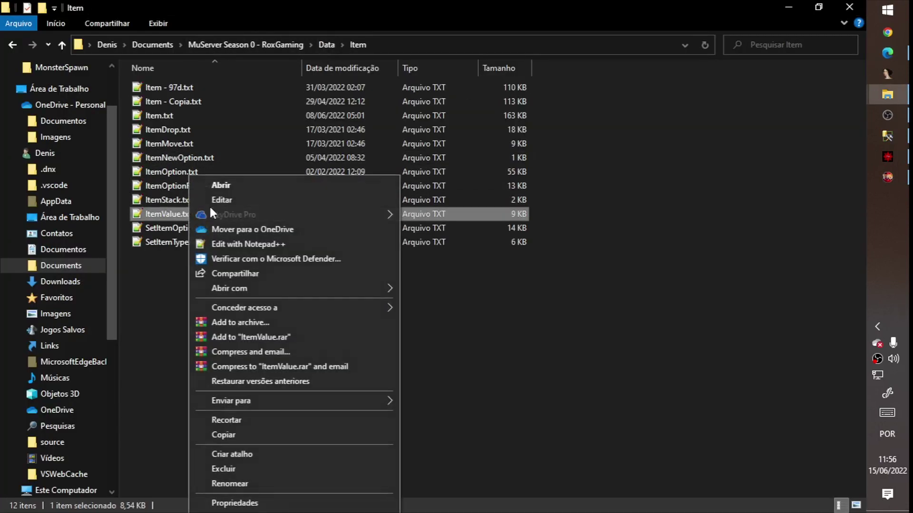
pyautogui.click(210, 200)
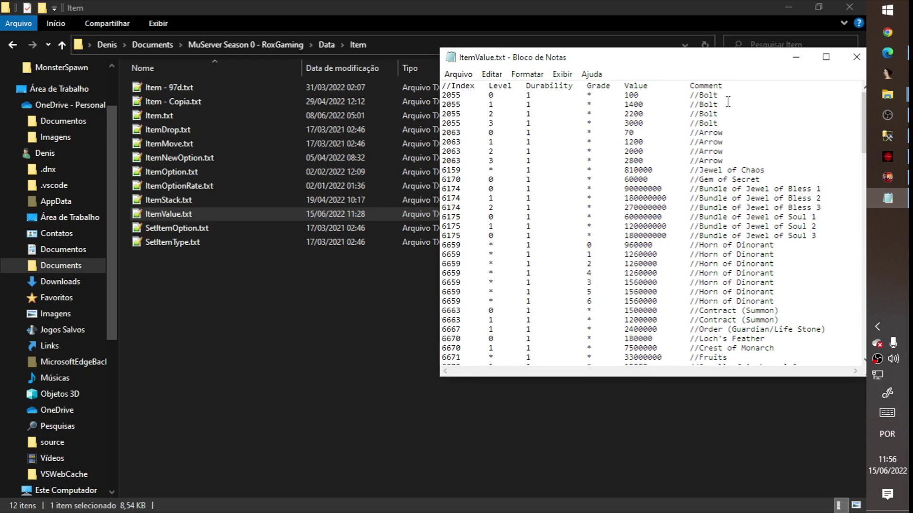
pyautogui.click(887, 177)
# Check the in-game inventory, minimize Management Studio, and bring ItemValue.txt back
pyautogui.press('v')
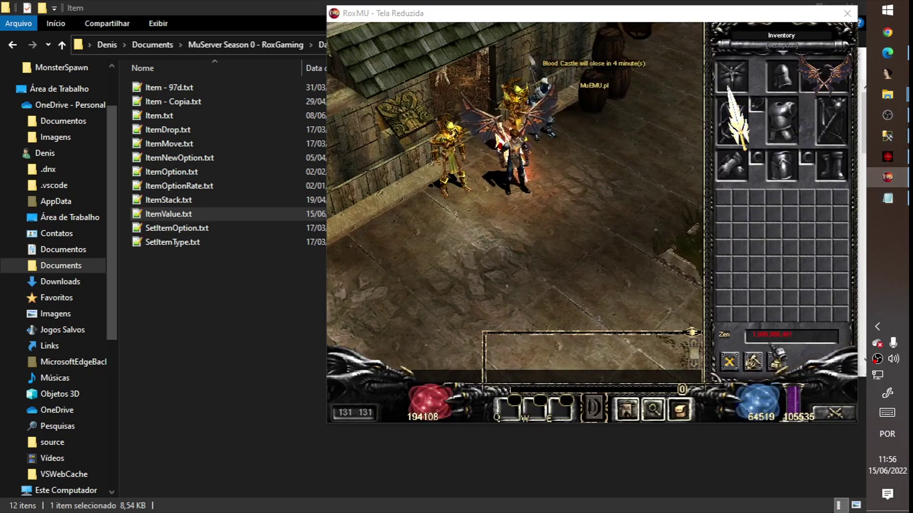
pyautogui.click(887, 136)
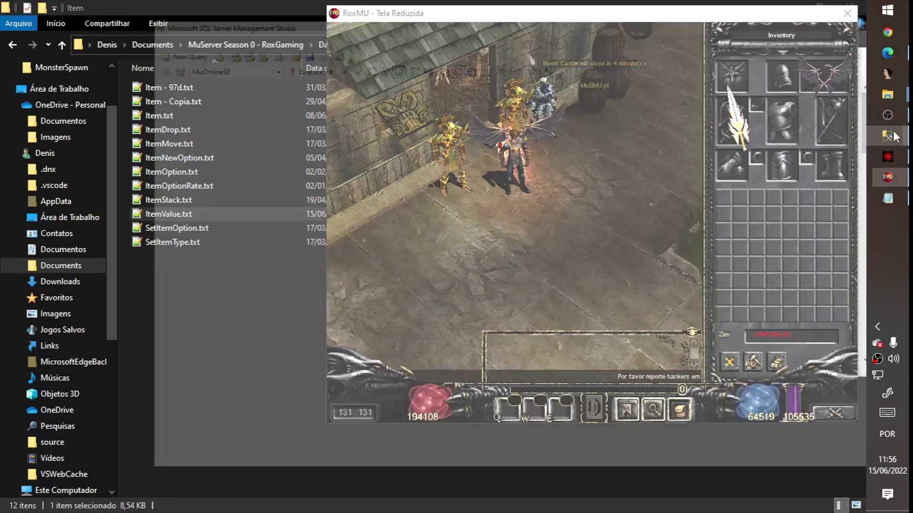
pyautogui.click(789, 6)
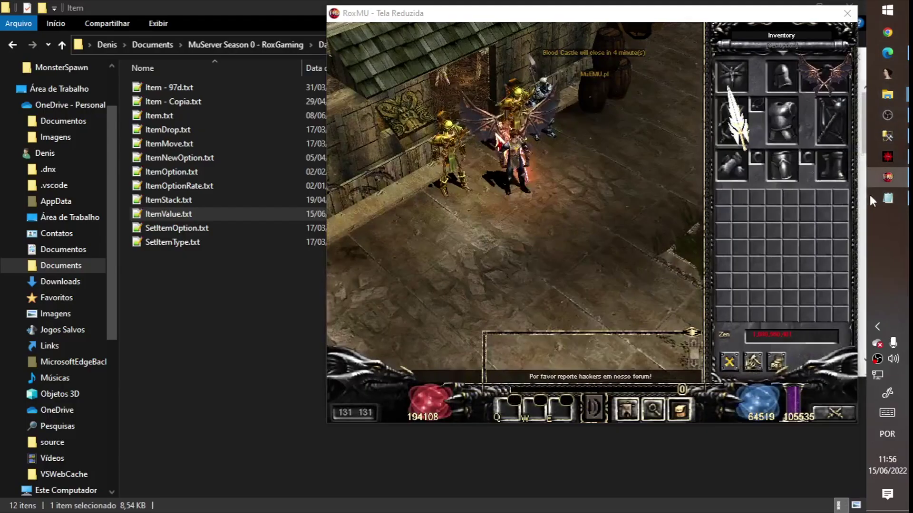
pyautogui.click(887, 197)
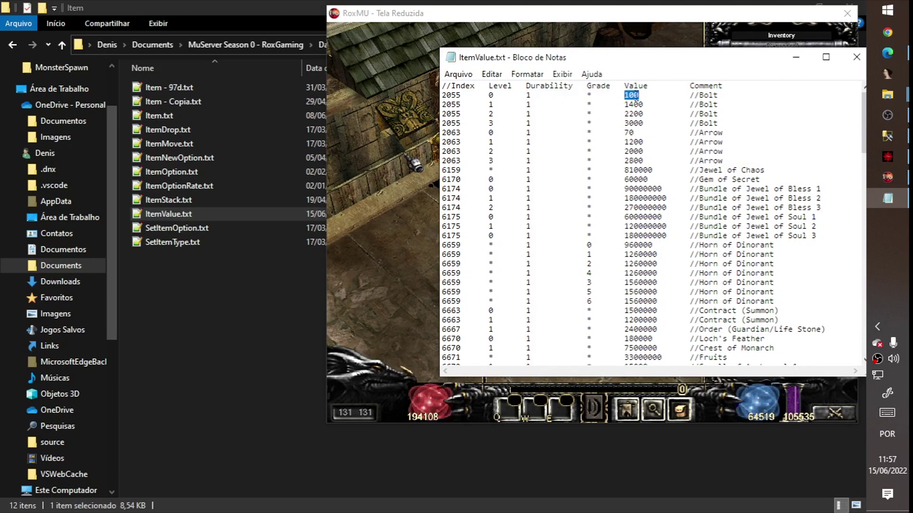
# Change the first Bolt row's Durability to 0, then to 1, and save and close ItemValue.txt
pyautogui.click(569, 104)
pyautogui.click(532, 95)
pyautogui.press('BackSpace')
pyautogui.write('0')
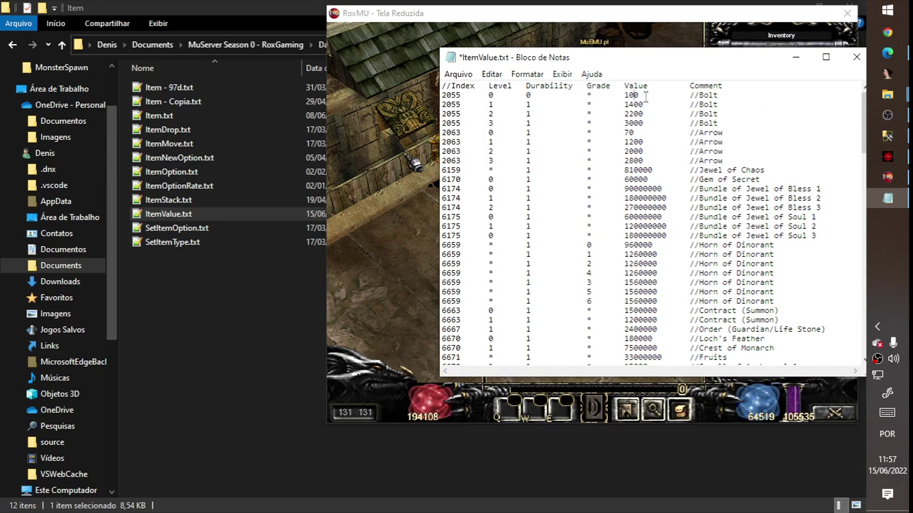
pyautogui.doubleClick(631, 95)
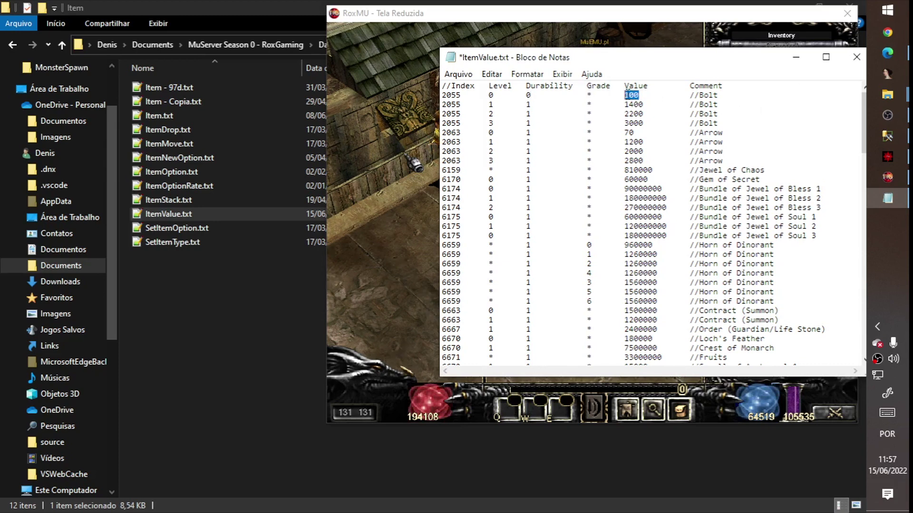
pyautogui.click(633, 93)
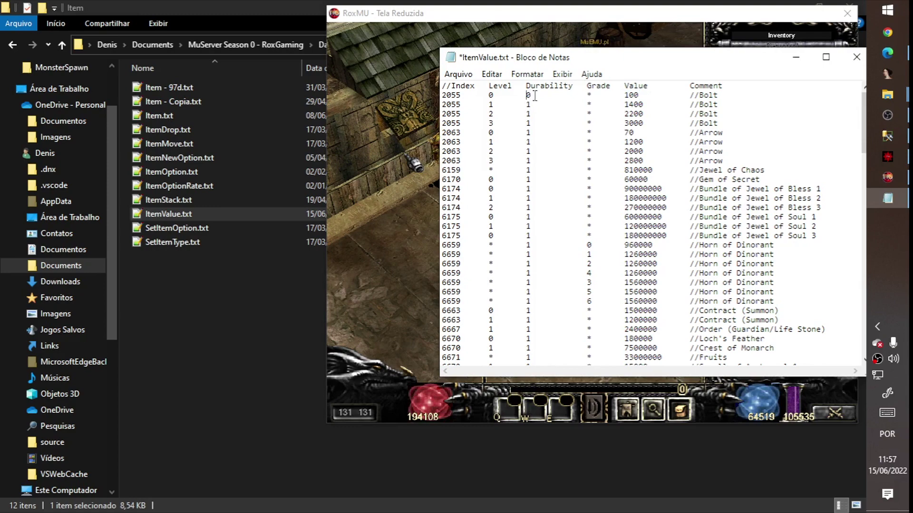
pyautogui.doubleClick(528, 95)
pyautogui.write('1')
pyautogui.hotkey('ctrl', 's')
pyautogui.hotkey('alt', 'F4')
pyautogui.hotkey('alt', 'Tab')
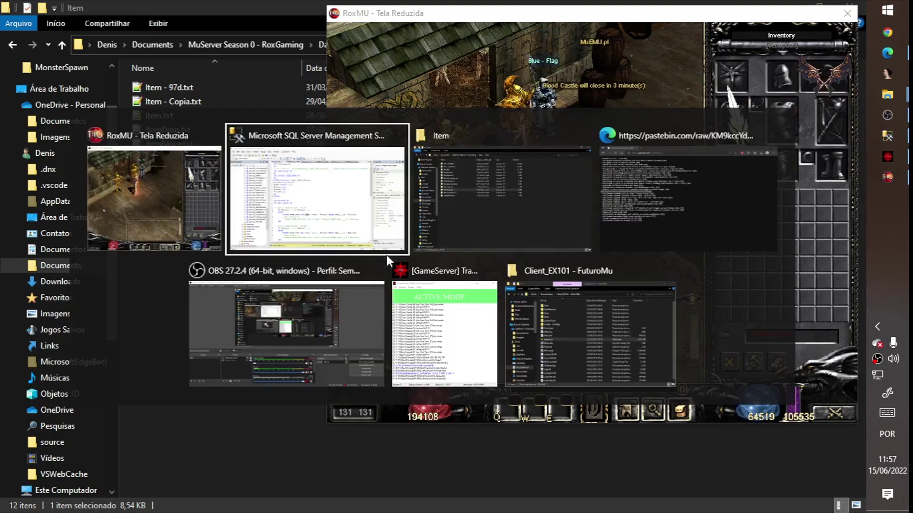
# Review the /setvip, /setcoin, /drop and /info command lines in the Pastebin changelog, then return to RoxMU
pyautogui.press('Tab')
pyautogui.press('Tab')
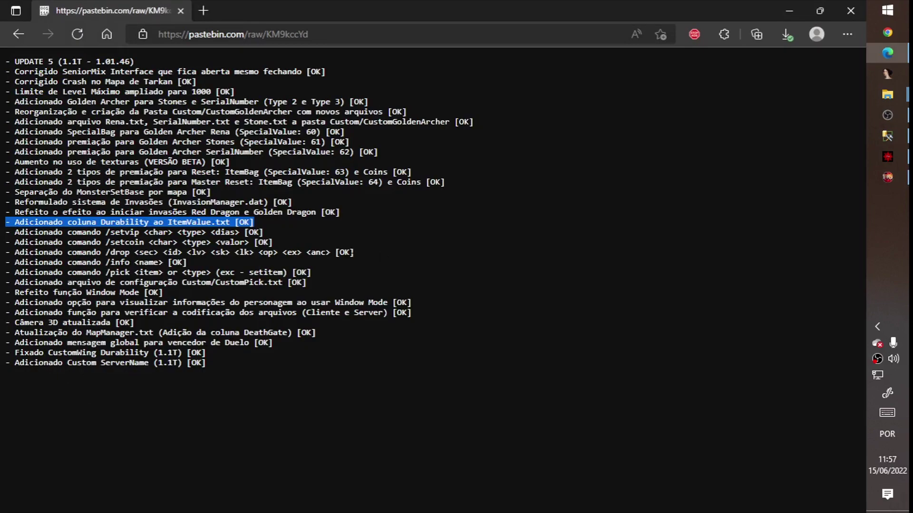
pyautogui.moveTo(312, 272); pyautogui.dragTo(202, 252)
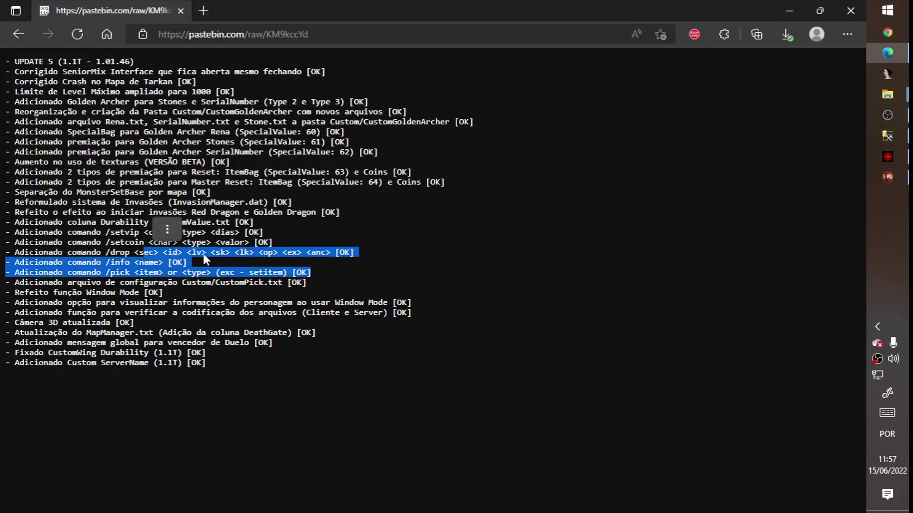
pyautogui.click(187, 262)
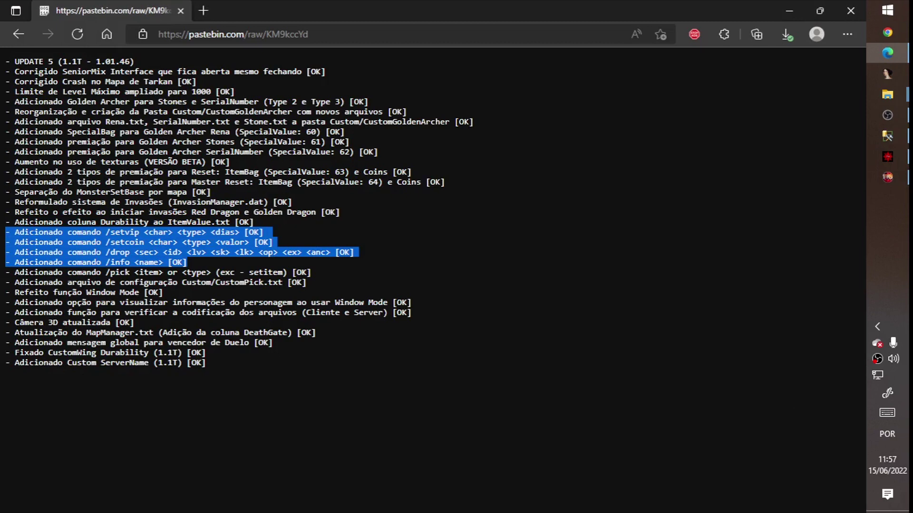
pyautogui.hotkey('alt', 'Tab')
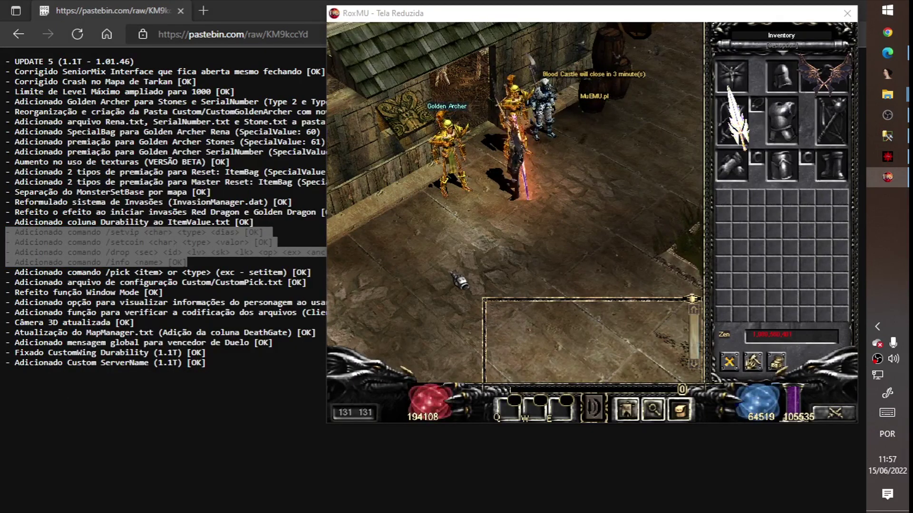
# Go back to character selection and enter the game with the level 1000 Blade Knight
pyautogui.press('Return')
pyautogui.write('/set')
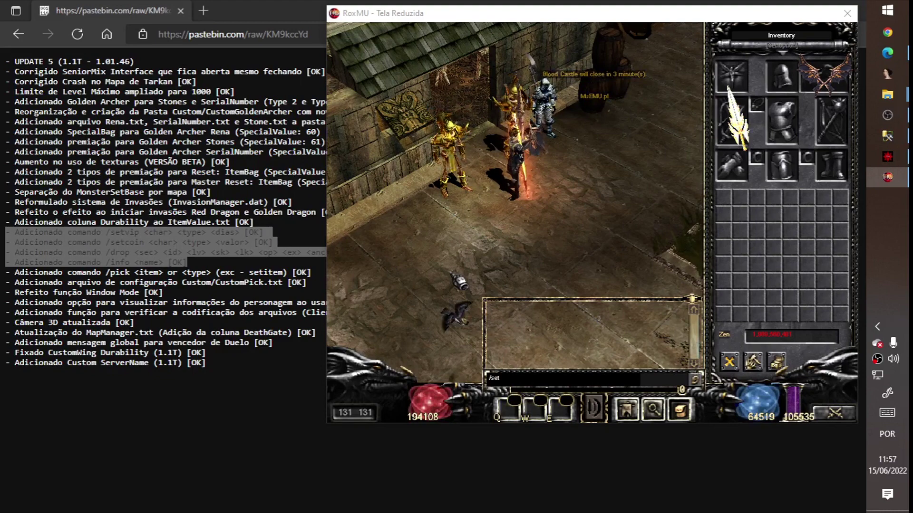
pyautogui.press('Escape')
pyautogui.press('Escape')
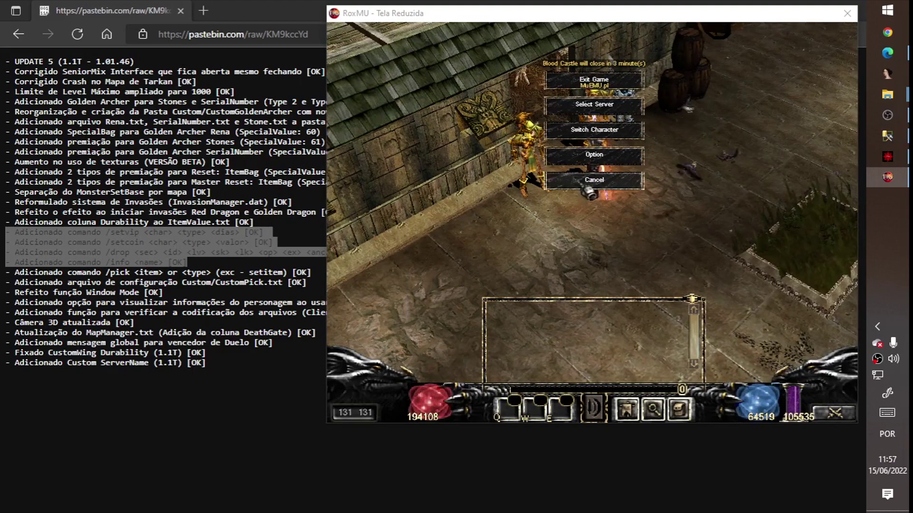
pyautogui.click(594, 129)
pyautogui.doubleClick(531, 281)
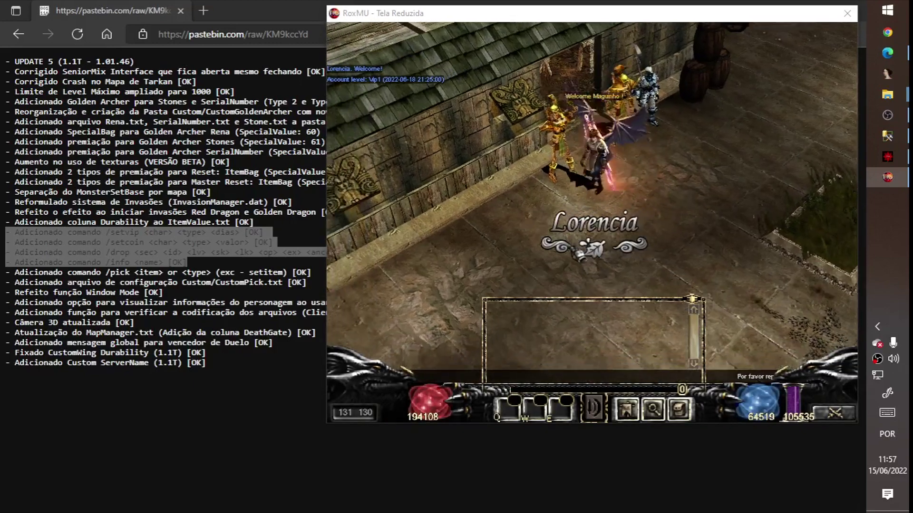
pyautogui.click(576, 248)
# Send /setvip to give the character's account VIP 1 for 2 days, and start a /setcoin command
pyautogui.press('Return')
pyautogui.write('/setvip')
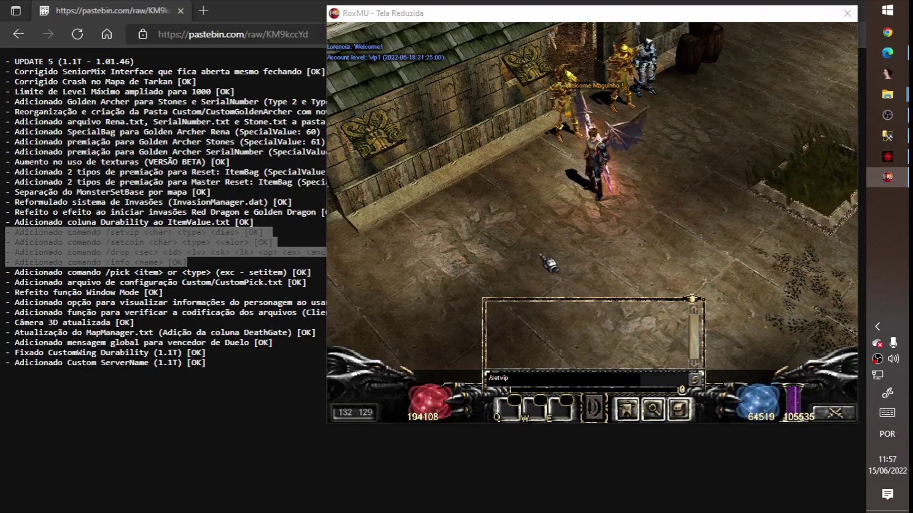
pyautogui.write('Maguinho 1')
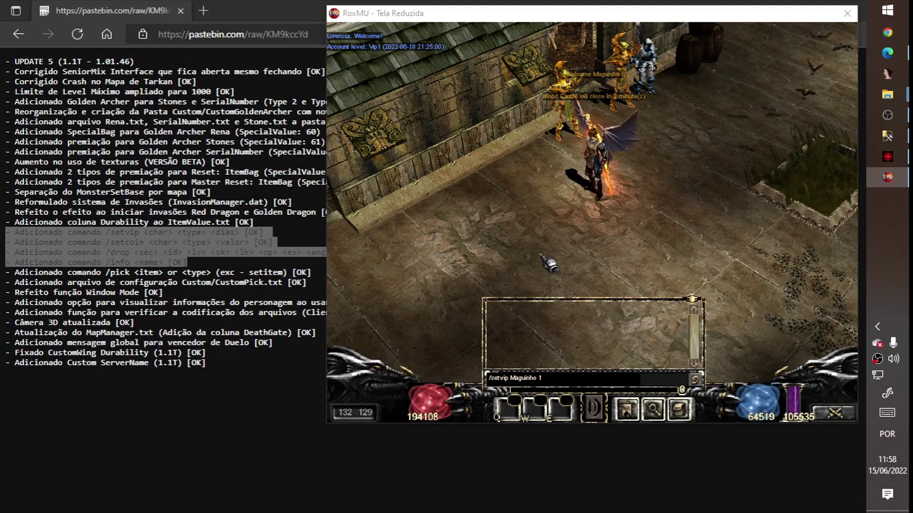
pyautogui.write('2')
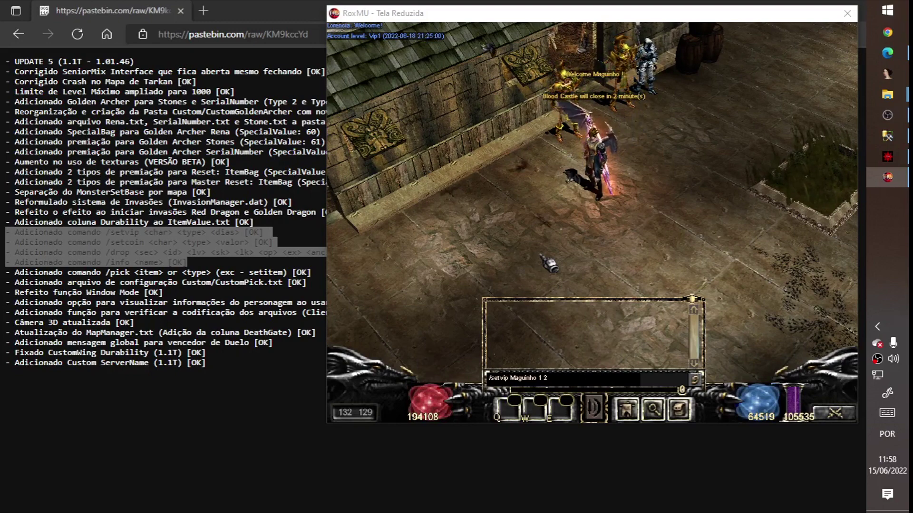
pyautogui.press('Return')
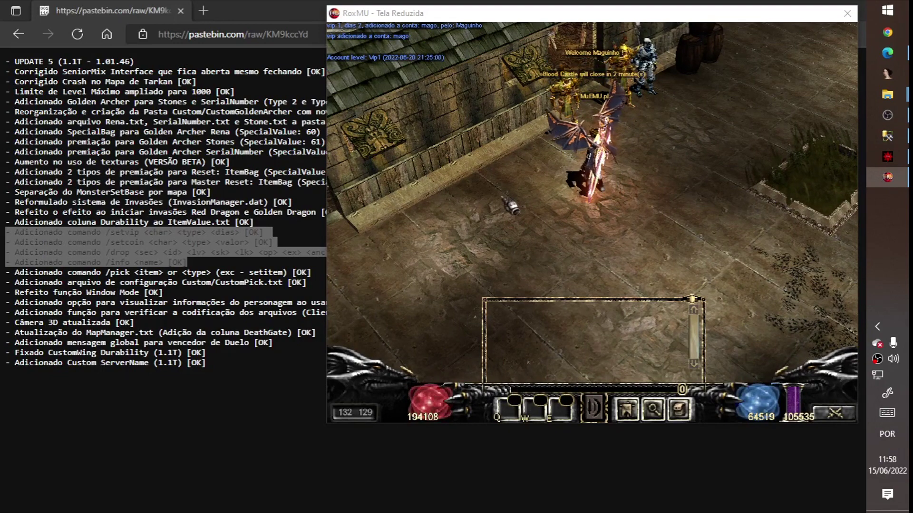
pyautogui.press('Return')
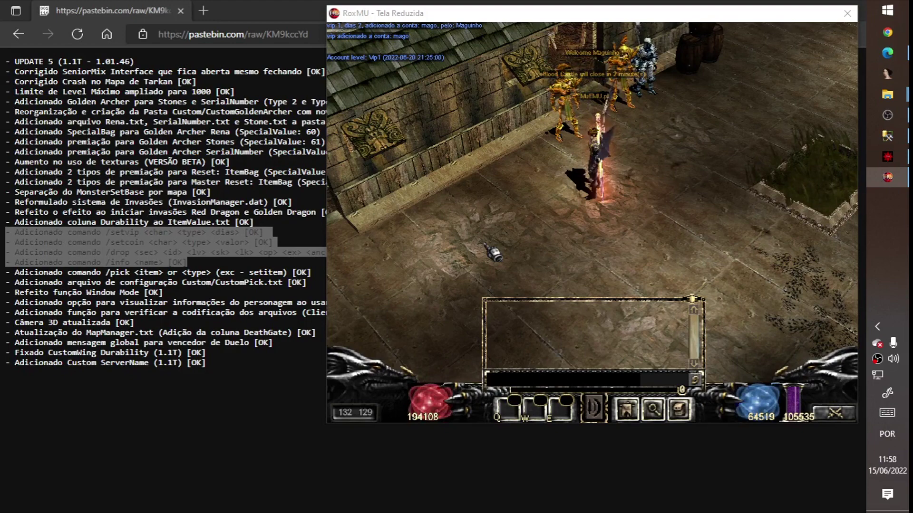
pyautogui.write('/setcoin Maguinho')
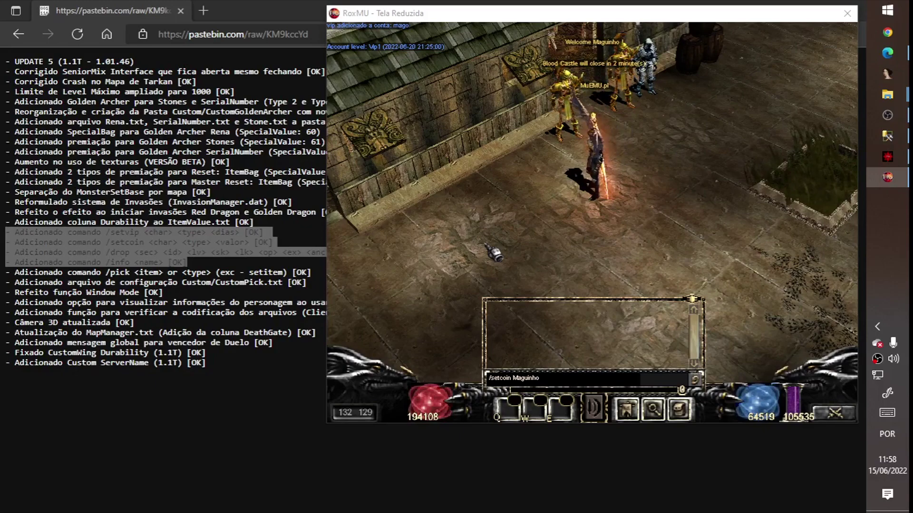
pyautogui.click(888, 136)
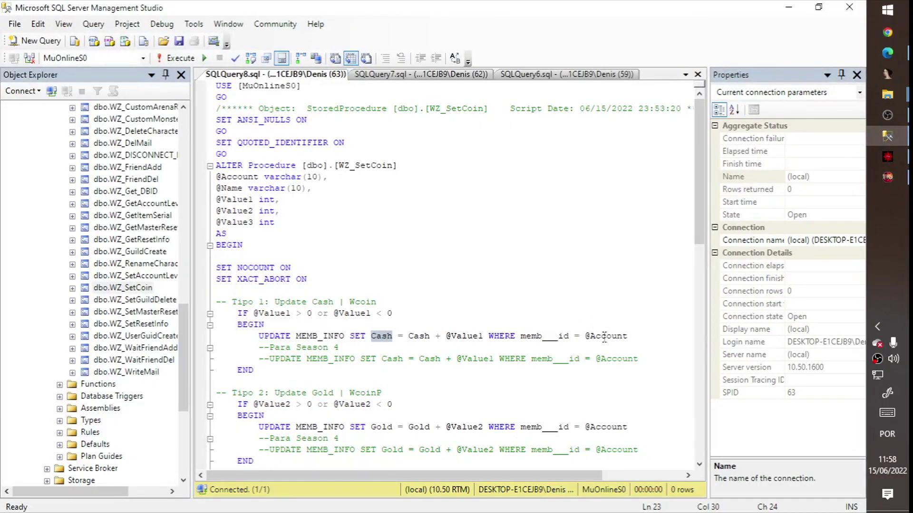
pyautogui.click(787, 10)
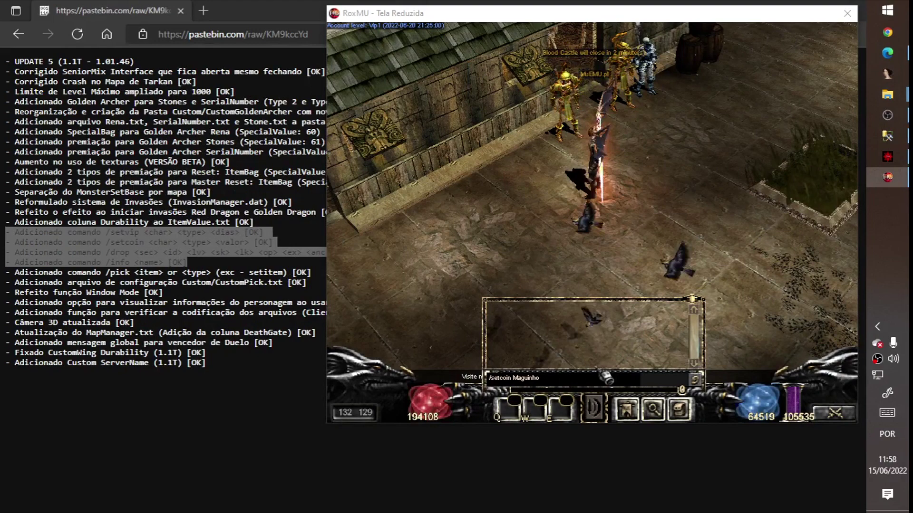
# Send the /setcoin command adding 2 WCoin, then open the inventory with V
pyautogui.write('1')
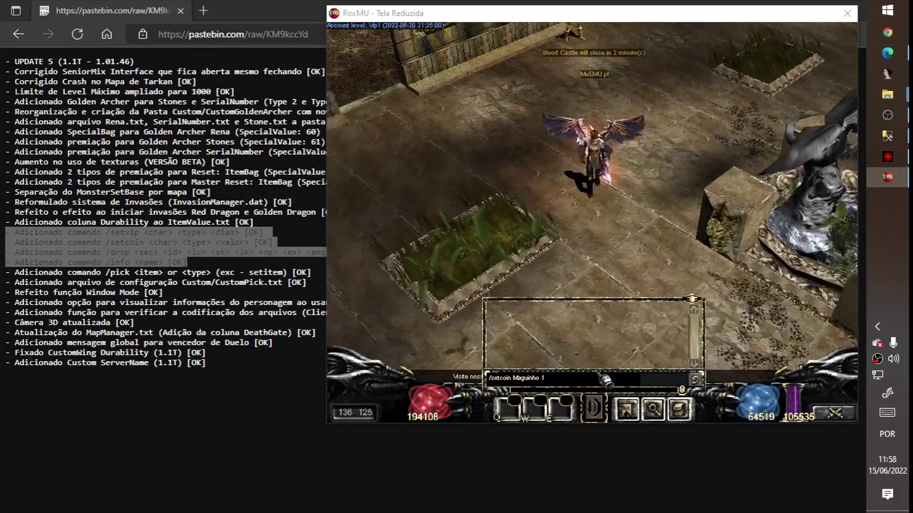
pyautogui.press('Return')
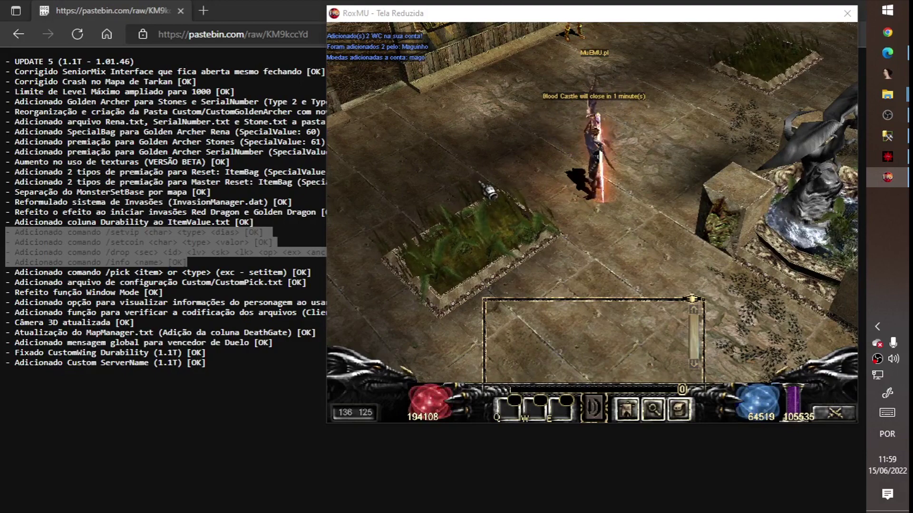
pyautogui.press('v')
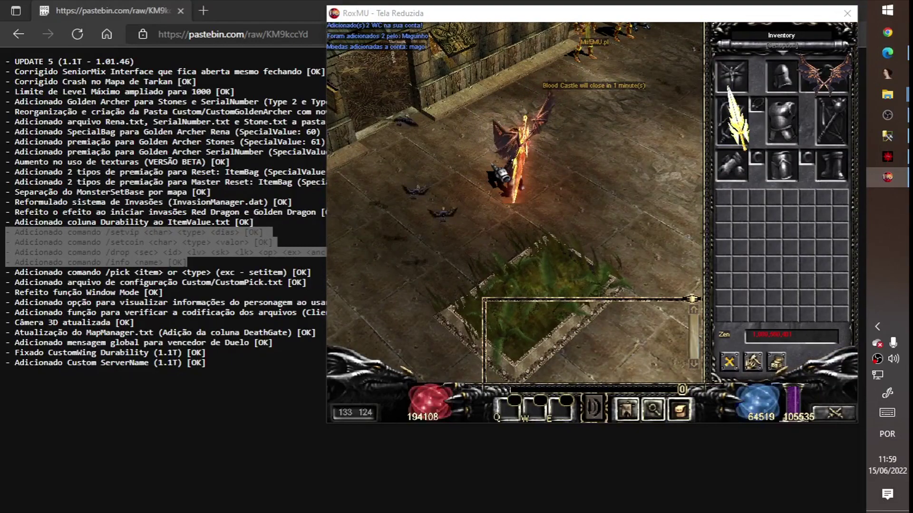
# Drop a Jewel of Bless beside the character with the /drop command
pyautogui.press('Return')
pyautogui.write('/drop 1')
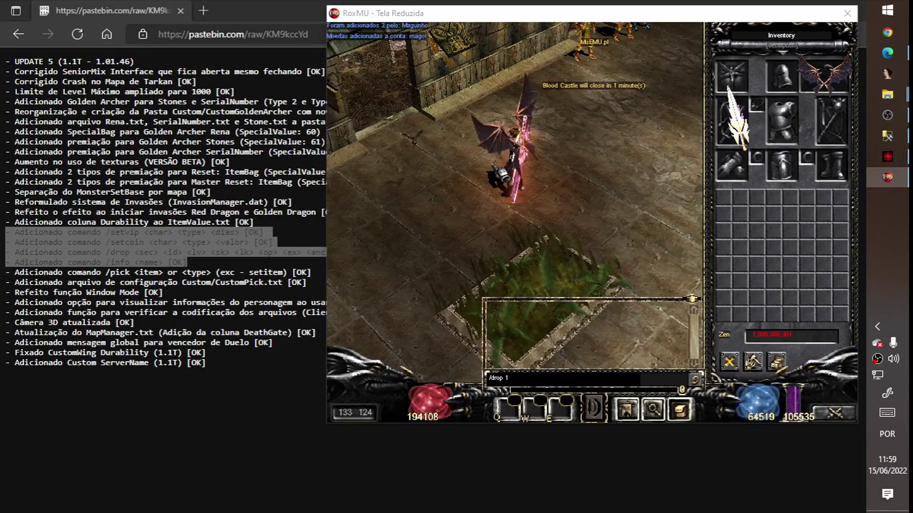
pyautogui.press('Return')
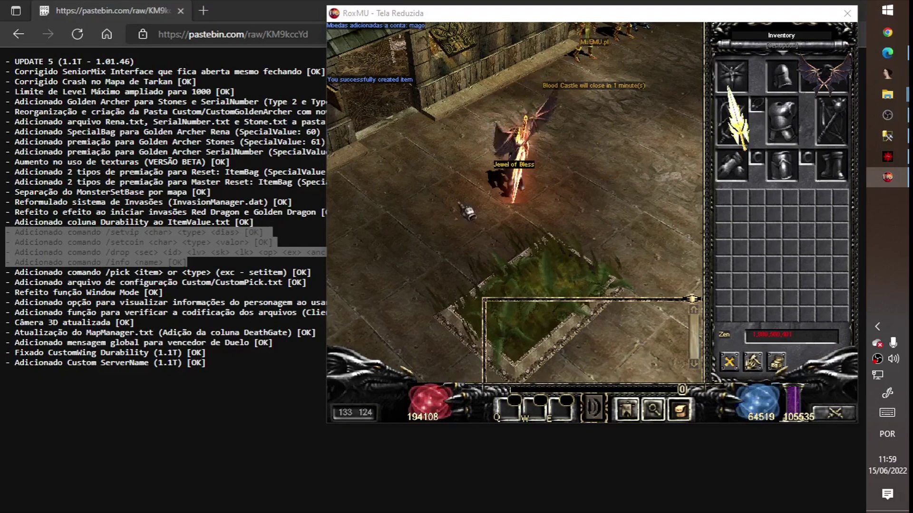
pyautogui.click(468, 214)
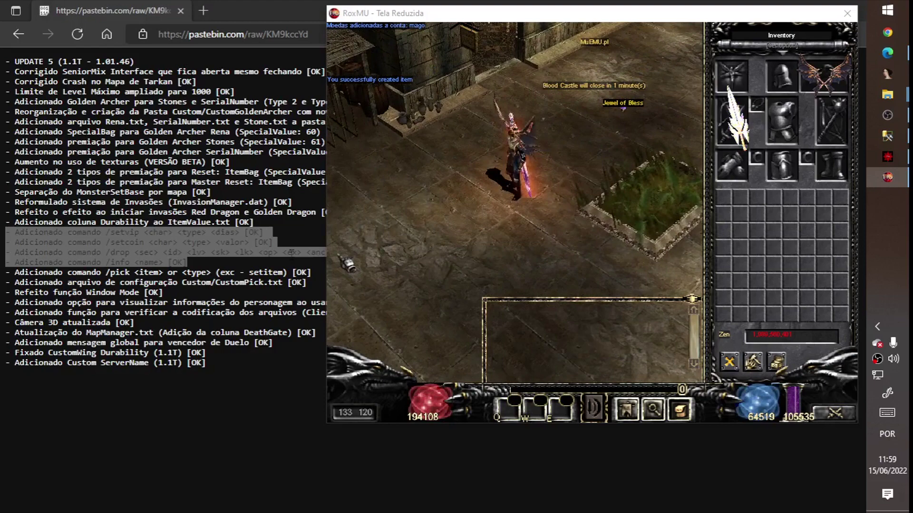
# Check the /drop parameters <lv> through <anc> in the Pastebin changelog, then return to the game chat
pyautogui.click(292, 253)
pyautogui.moveTo(331, 253); pyautogui.dragTo(191, 252)
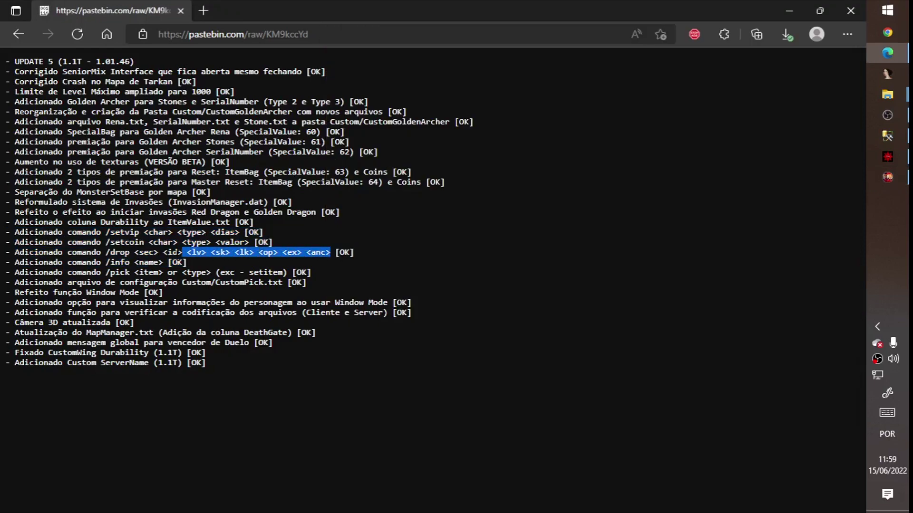
pyautogui.click(204, 259)
pyautogui.hotkey('alt', 'Tab')
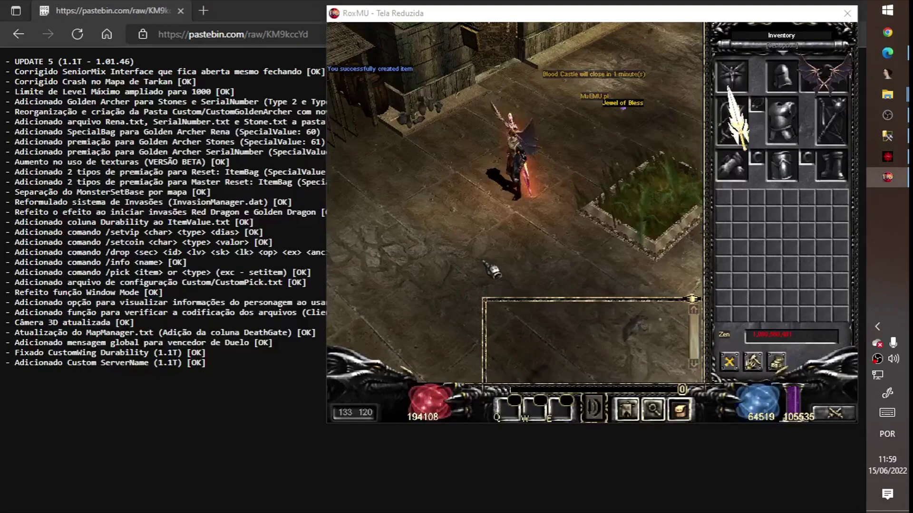
pyautogui.press('Return')
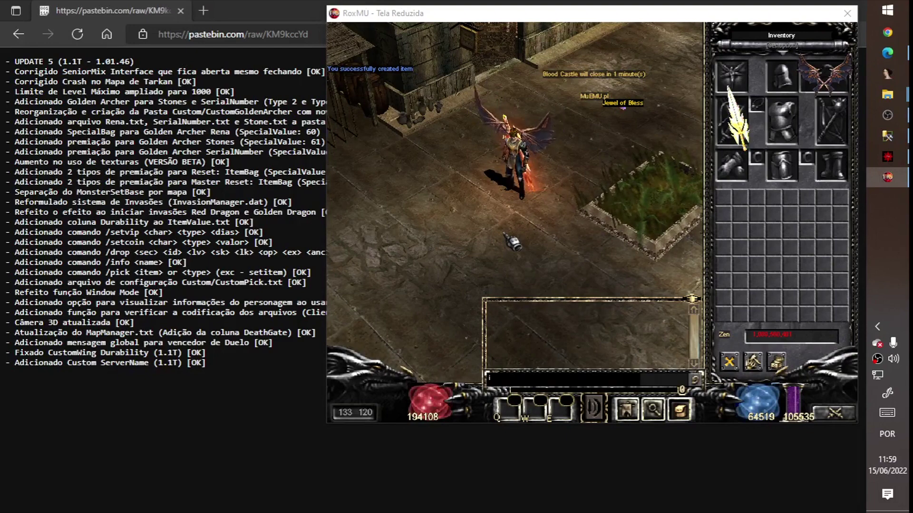
# Show the character's info with /info (level 1000, 107 resets, 10 master resets) and close the inventory
pyautogui.write('infor')
pyautogui.press('BackSpace')
pyautogui.press('BackSpace')
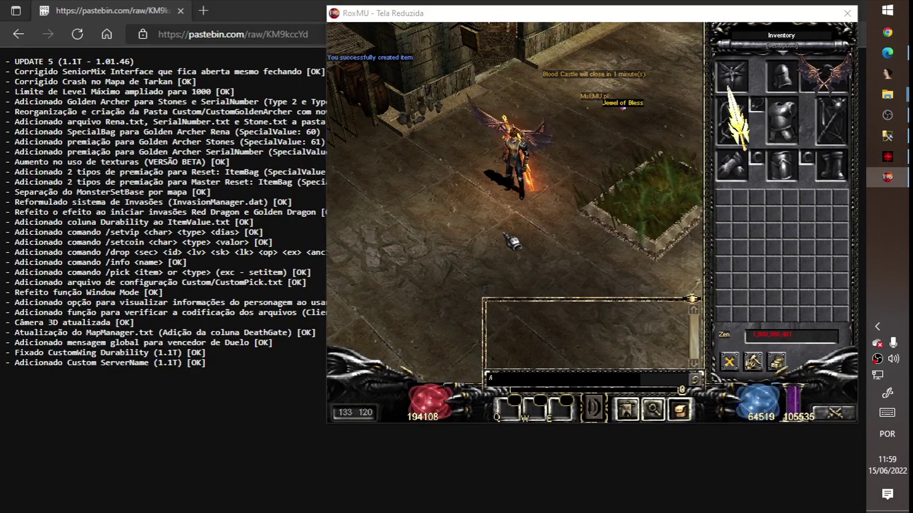
pyautogui.write('or Maguinh')
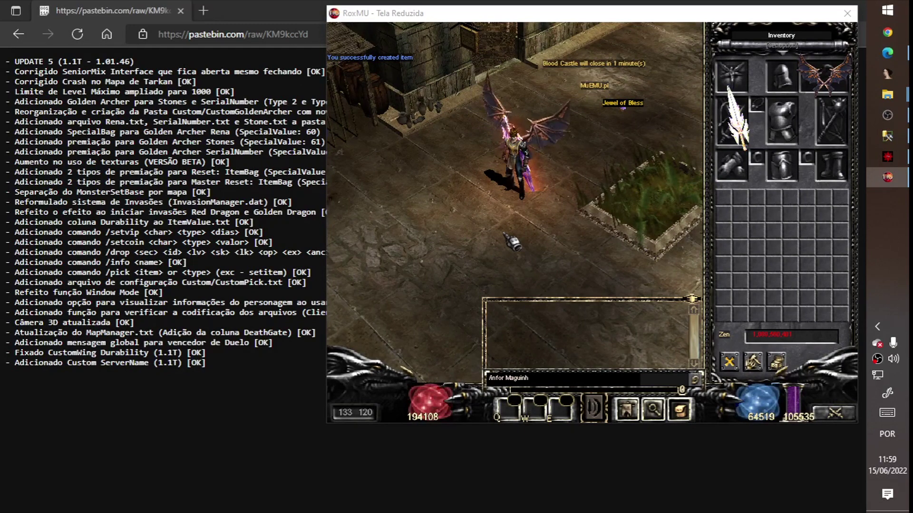
pyautogui.press('Return')
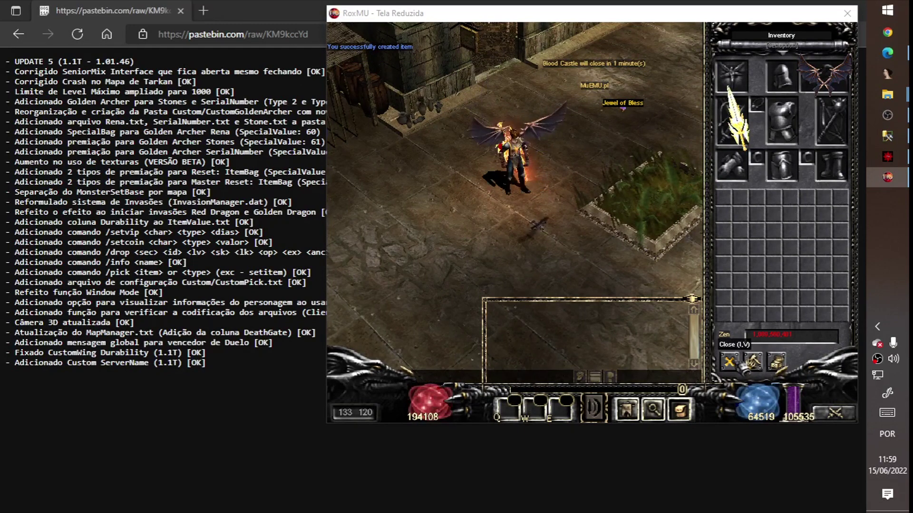
pyautogui.press('i')
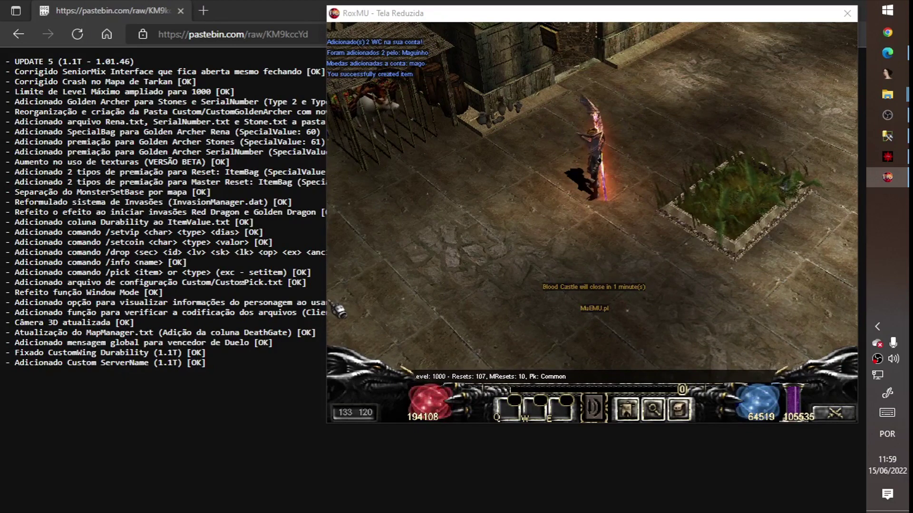
# Note the CustomPick.txt changelog line, then teleport the character with /move devias
pyautogui.click(313, 276)
pyautogui.moveTo(305, 283); pyautogui.dragTo(6, 284)
pyautogui.hotkey('alt', 'Tab')
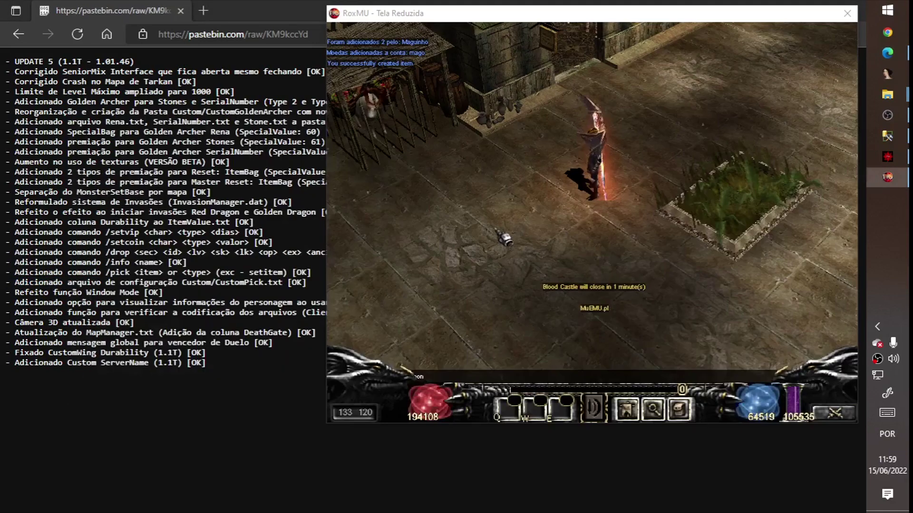
pyautogui.press('Return')
pyautogui.write('/move devias4')
pyautogui.press('Return')
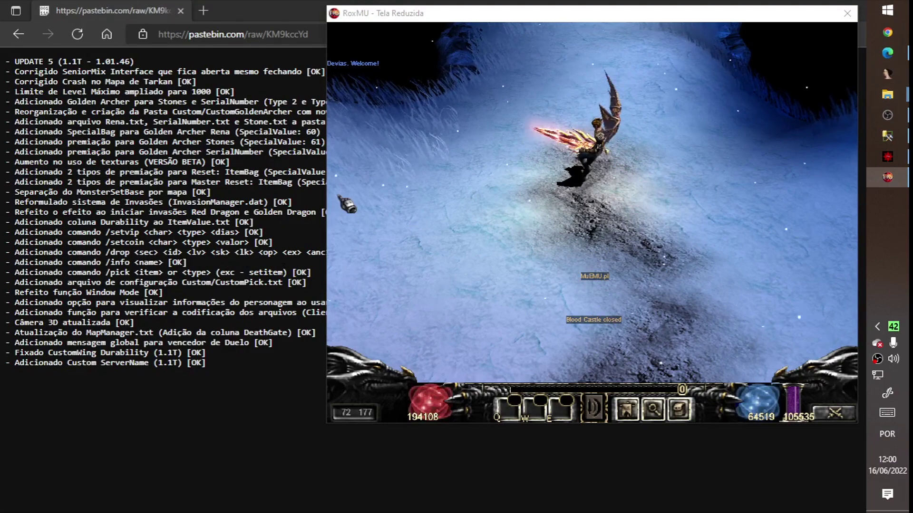
# Review the /pick and CustomPick.txt changelog lines, then bring up the server's Data\Item folder
pyautogui.click(308, 279)
pyautogui.moveTo(308, 281); pyautogui.dragTo(7, 270)
pyautogui.hotkey('alt', 'Tab')
pyautogui.press('Tab')
pyautogui.press('Tab')
pyautogui.hotkey('alt', 'Tab')
pyautogui.hotkey('alt', 'Tab')
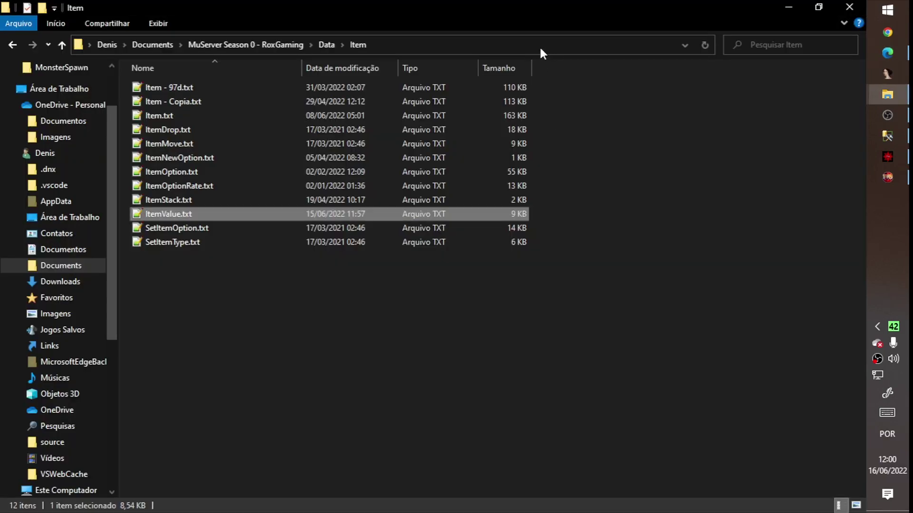
# Open Data\Custom\CustomPick.txt in Notepad, maximized
pyautogui.click(316, 45)
pyautogui.doubleClick(191, 102)
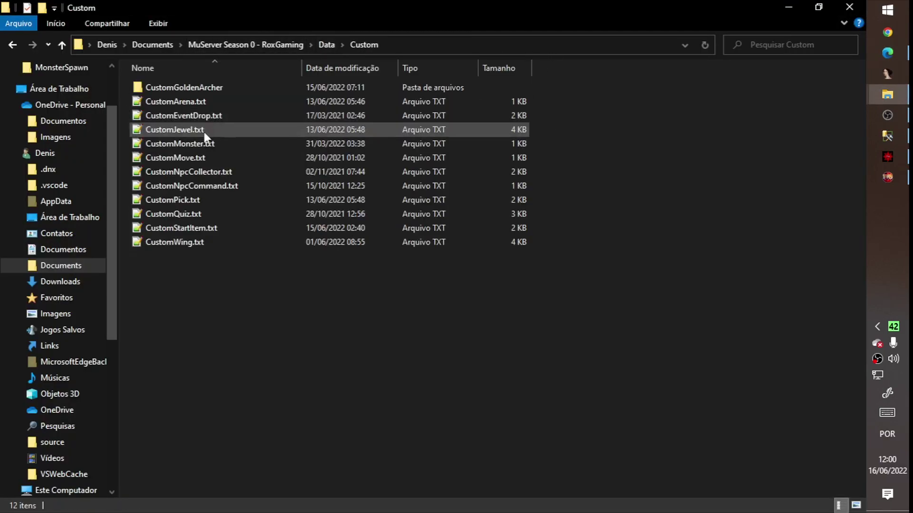
pyautogui.rightClick(192, 244)
pyautogui.rightClick(184, 200)
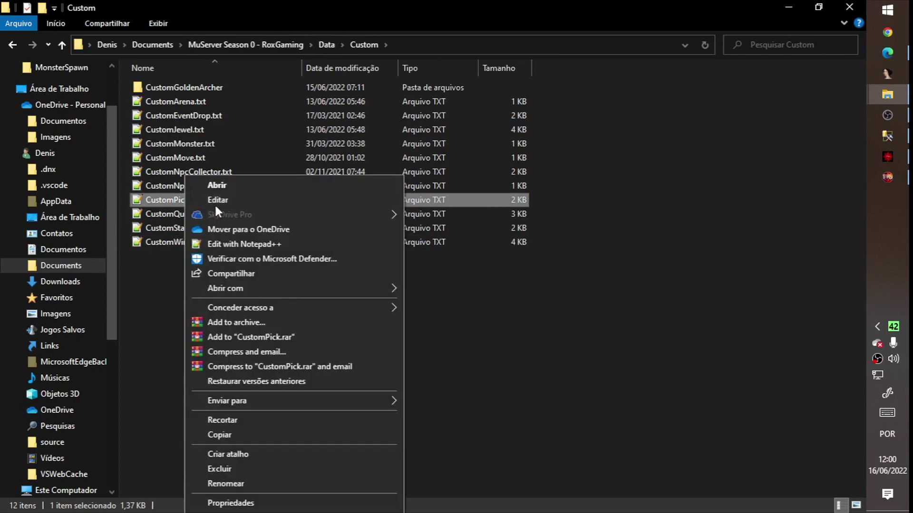
pyautogui.click(212, 199)
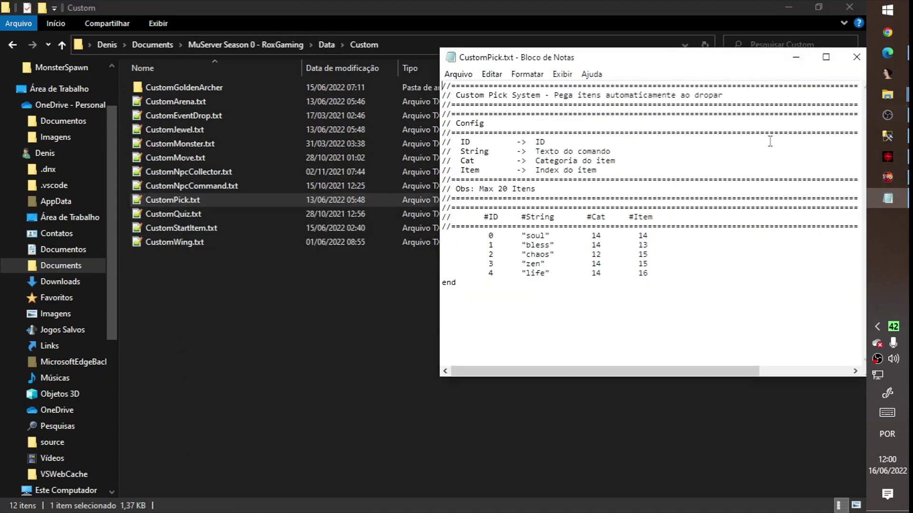
pyautogui.doubleClick(749, 62)
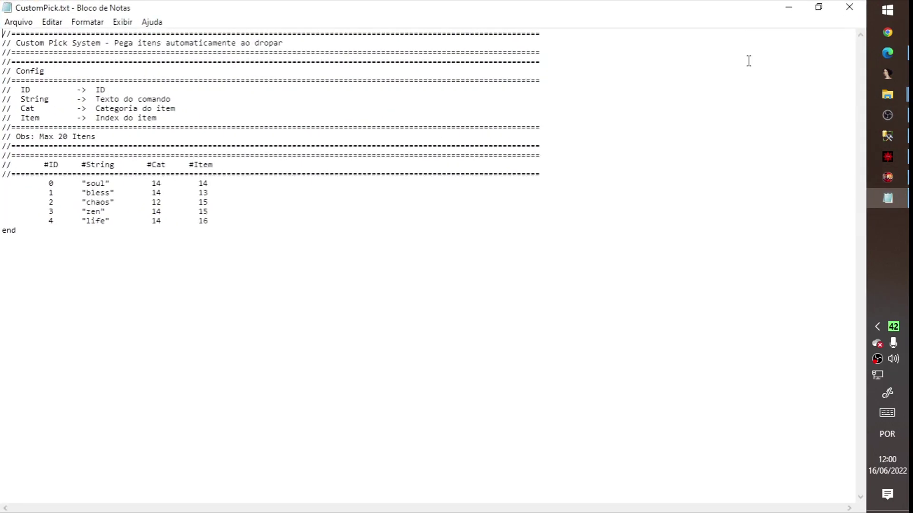
# Switch between RoxMU and CustomPick.txt to compare the game with the pick list
pyautogui.hotkey('alt', 'Tab')
pyautogui.hotkey('alt', 'Tab')
pyautogui.hotkey('alt', 'Tab')
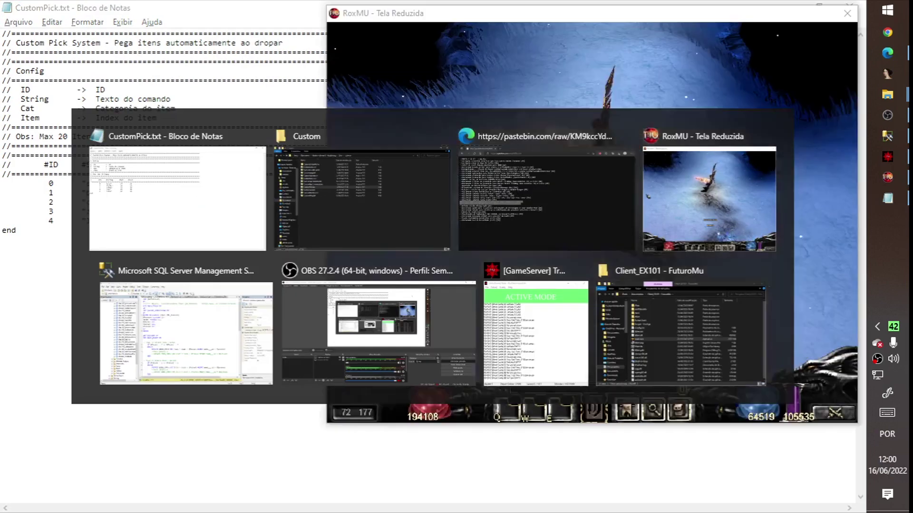
pyautogui.hotkey('alt', 'Tab')
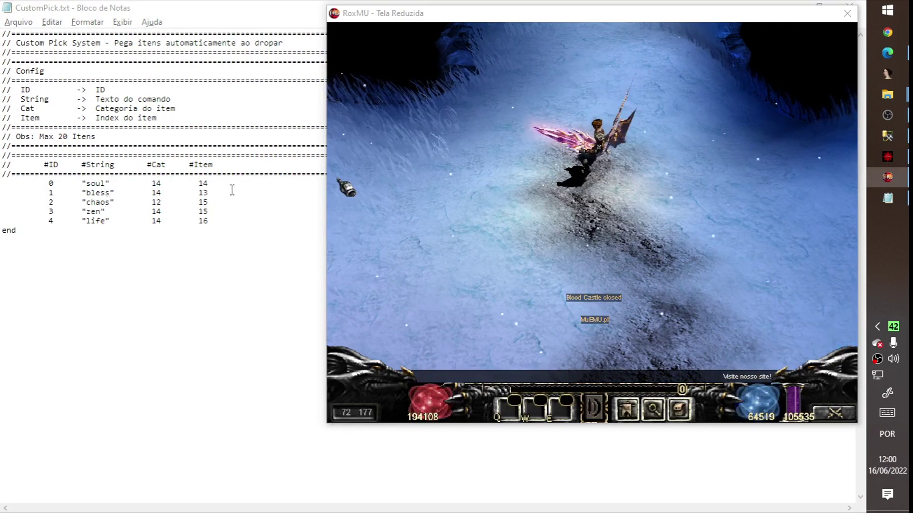
pyautogui.click(103, 138)
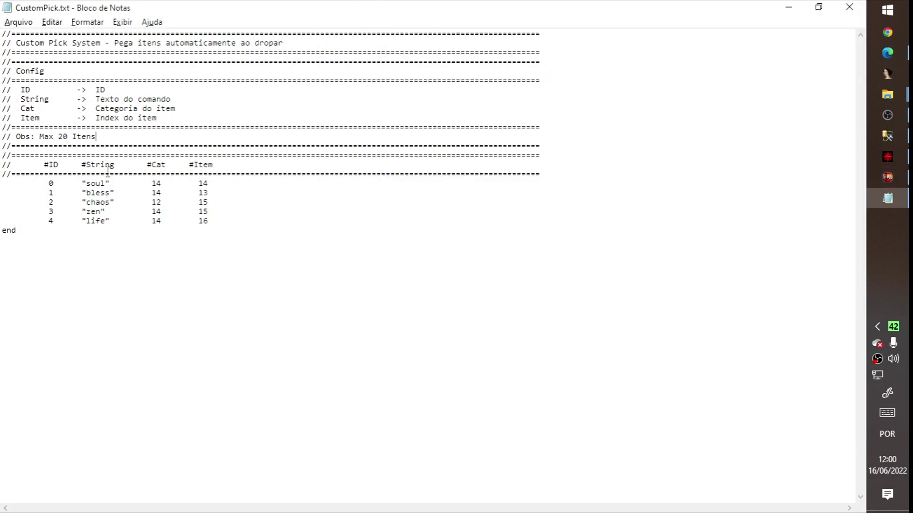
pyautogui.hotkey('alt', 'Tab')
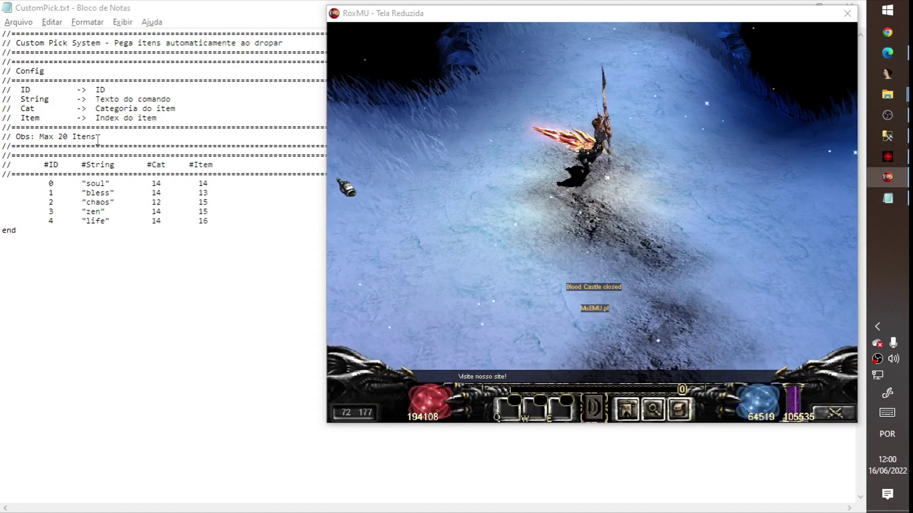
pyautogui.click(213, 222)
pyautogui.hotkey('alt', 'Tab')
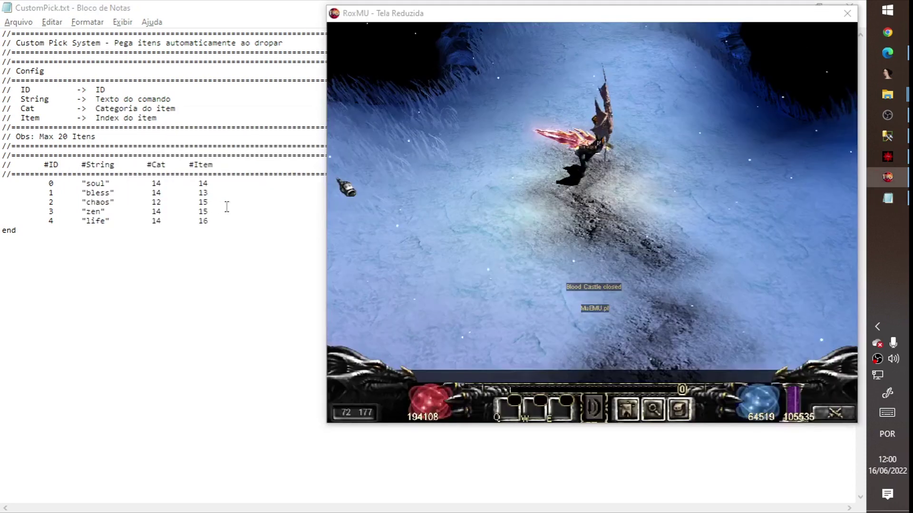
pyautogui.click(58, 222)
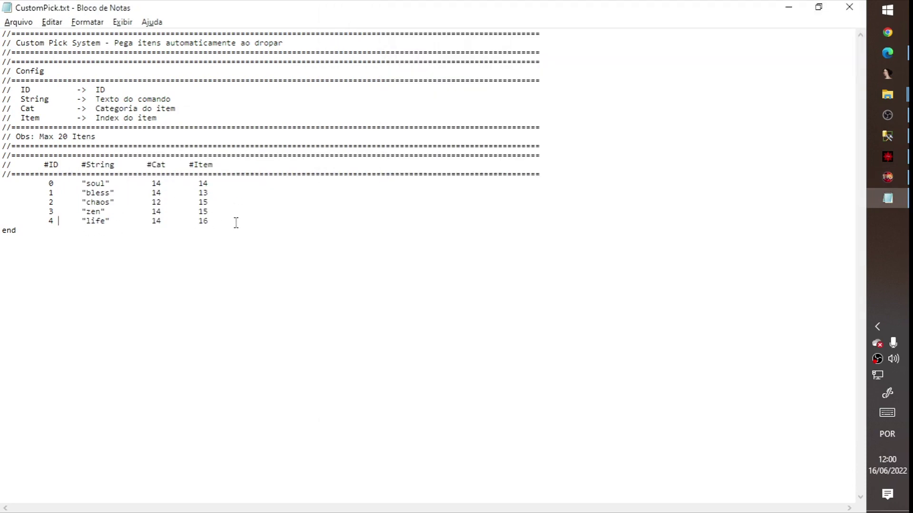
# Duplicate the life entry as row 5 "creation" (14, 16) and save CustomPick.txt
pyautogui.hotkey('shift', 'Home')
pyautogui.hotkey('ctrl', 'c')
pyautogui.press('End')
pyautogui.press('Return')
pyautogui.hotkey('ctrl', 'v')
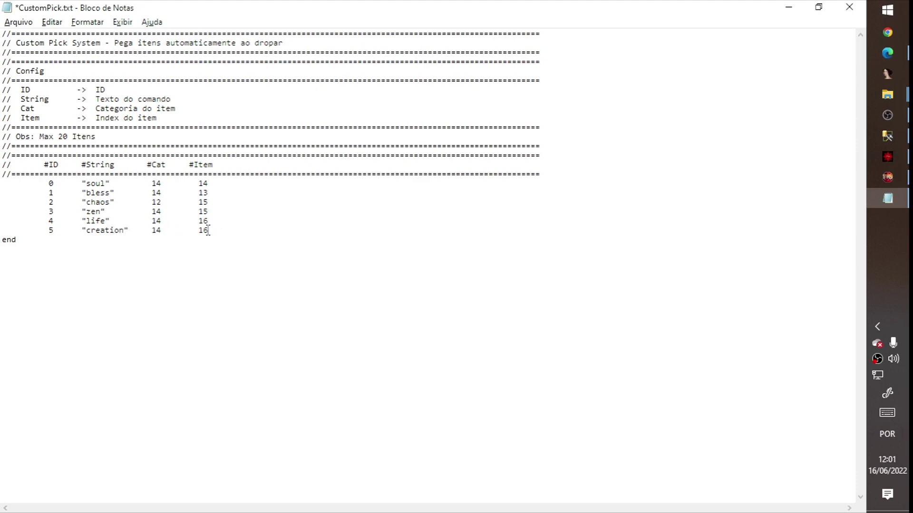
pyautogui.hotkey('ctrl', 's')
# Reload the GameServer's custom settings with Reload > Reload Custom
pyautogui.hotkey('alt', 'Tab')
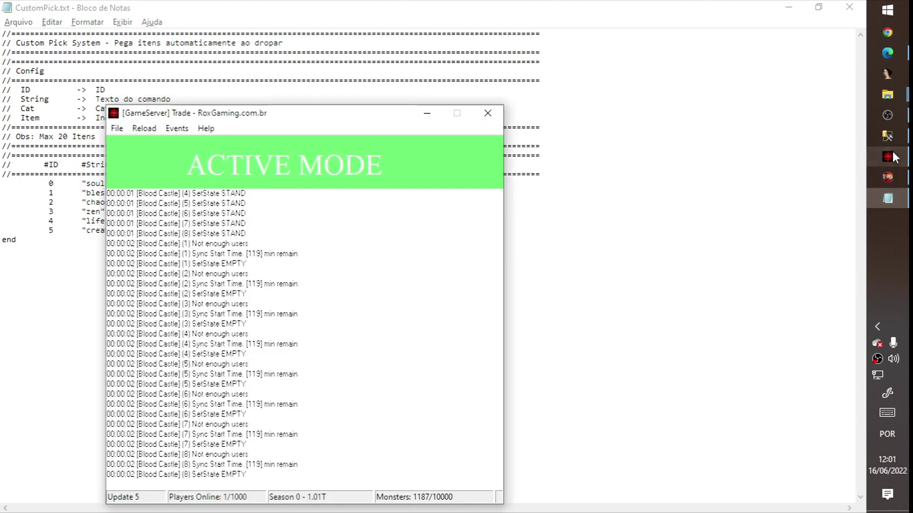
pyautogui.click(147, 131)
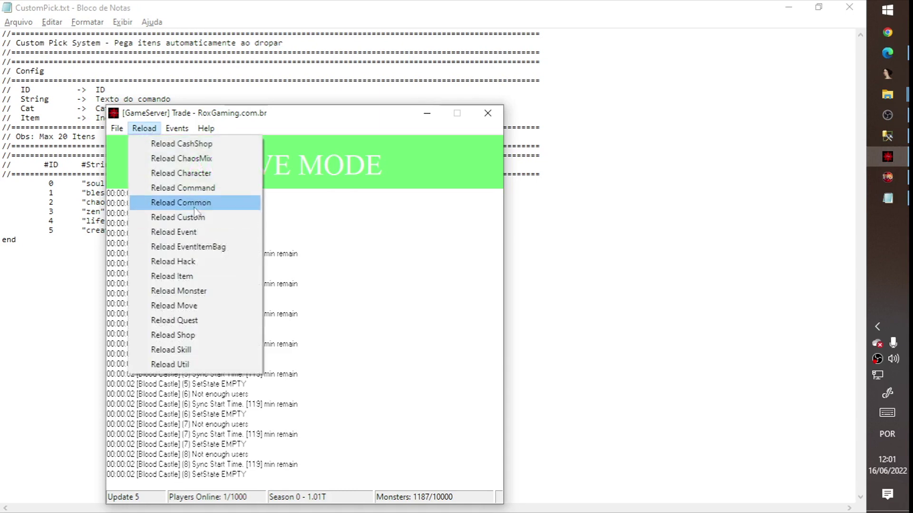
pyautogui.click(181, 216)
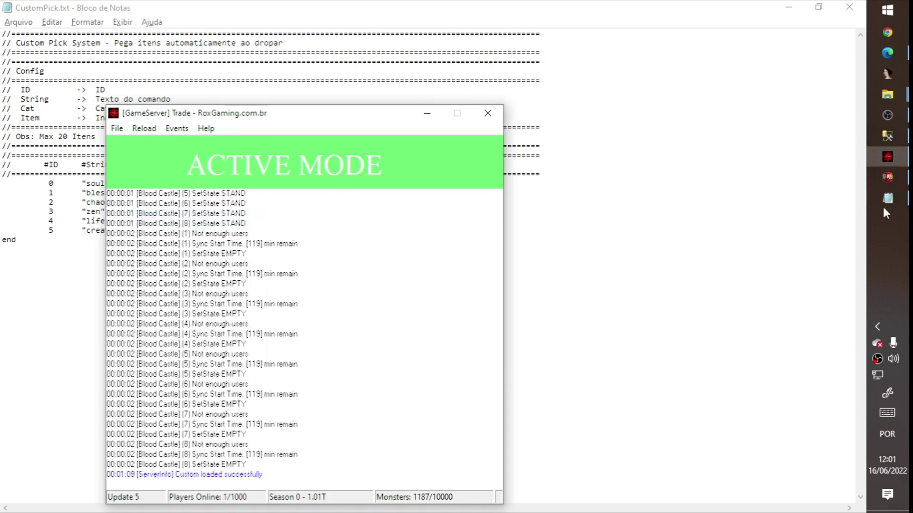
pyautogui.click(886, 177)
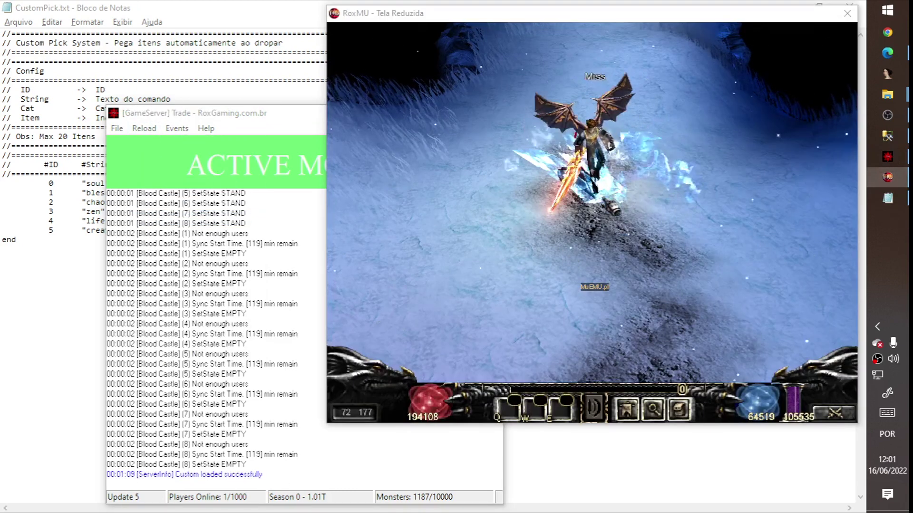
# Enable creation auto-pick with /pick creation and create jewels with /drop 14 2 into the inventory
pyautogui.press('Return')
pyautogui.write('/pi')
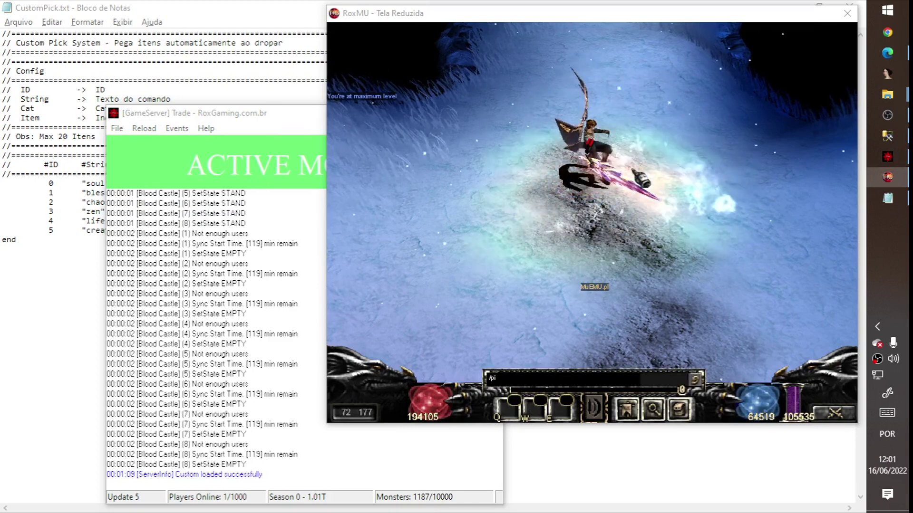
pyautogui.write('ck creation')
pyautogui.press('Return')
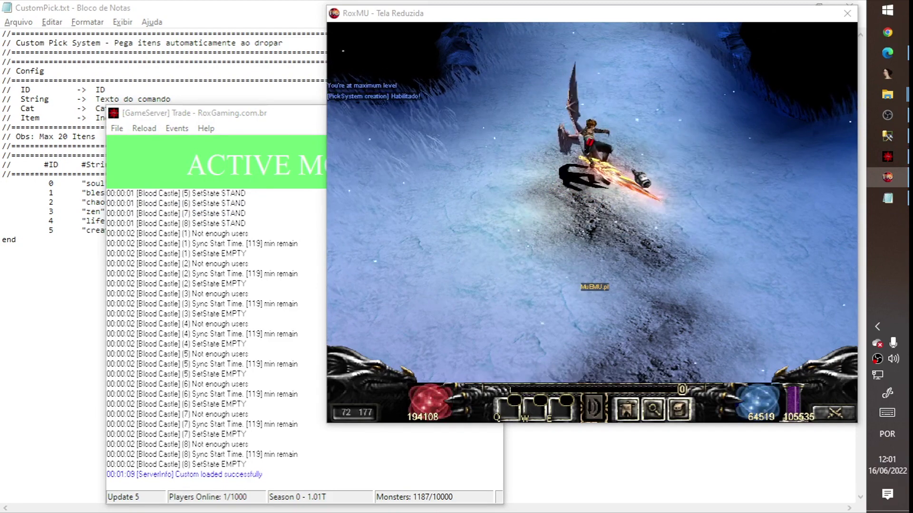
pyautogui.press('i')
pyautogui.press('Return')
pyautogui.write('/drop 14 2')
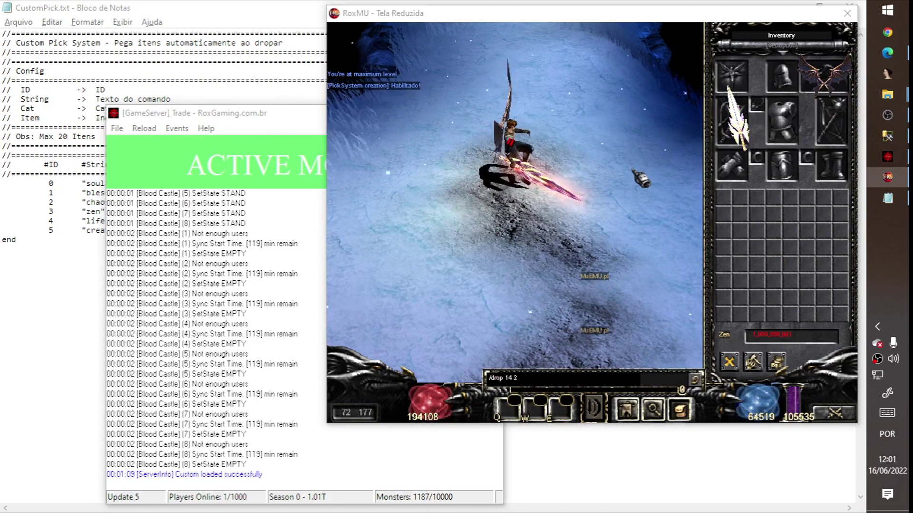
pyautogui.press('Return')
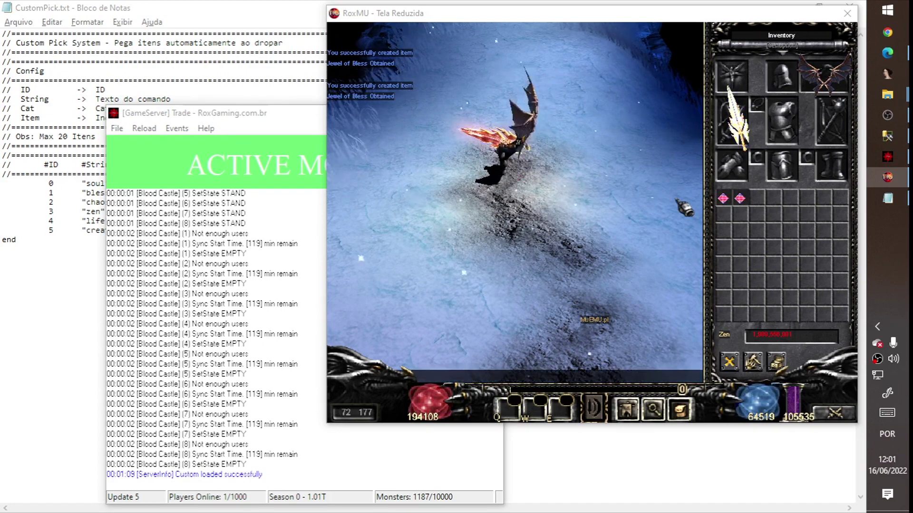
pyautogui.rightClick(568, 192)
# Return to character selection and rejoin the game with the character in Devias
pyautogui.press('Escape')
pyautogui.press('Escape')
pyautogui.click(589, 129)
pyautogui.doubleClick(554, 335)
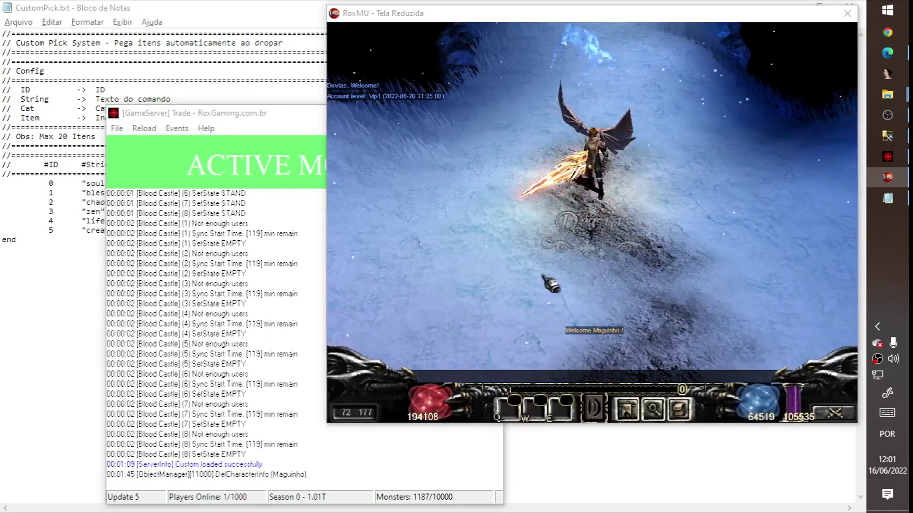
pyautogui.hotkey('alt', 'Tab')
pyautogui.hotkey('alt', 'Tab')
pyautogui.hotkey('alt', 'Tab')
pyautogui.hotkey('alt', 'Tab')
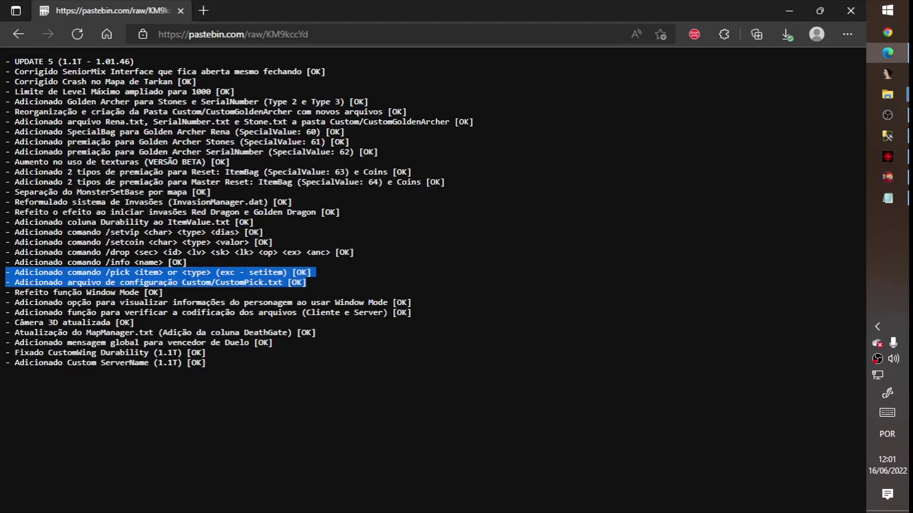
# Enable /pick exc and create an excellent item with /drop 7 1 13 1 1 7 63
pyautogui.hotkey('alt', 'Tab')
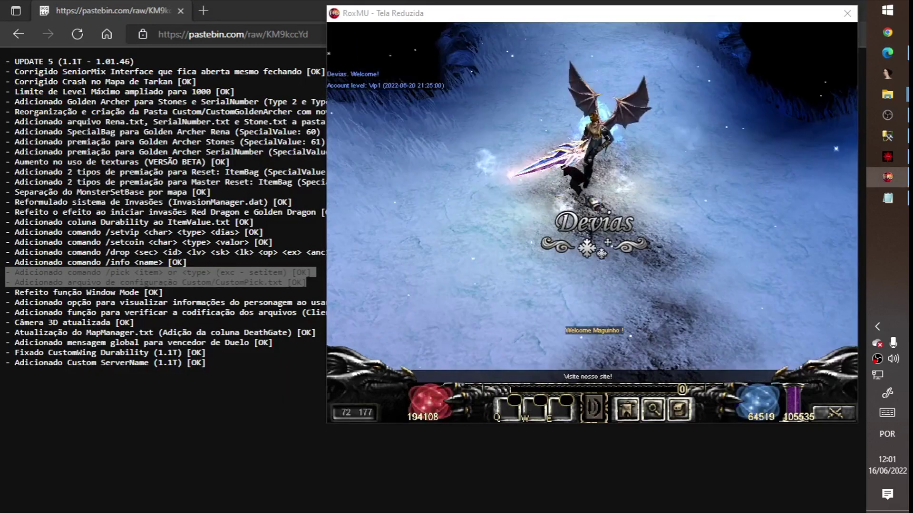
pyautogui.press('v')
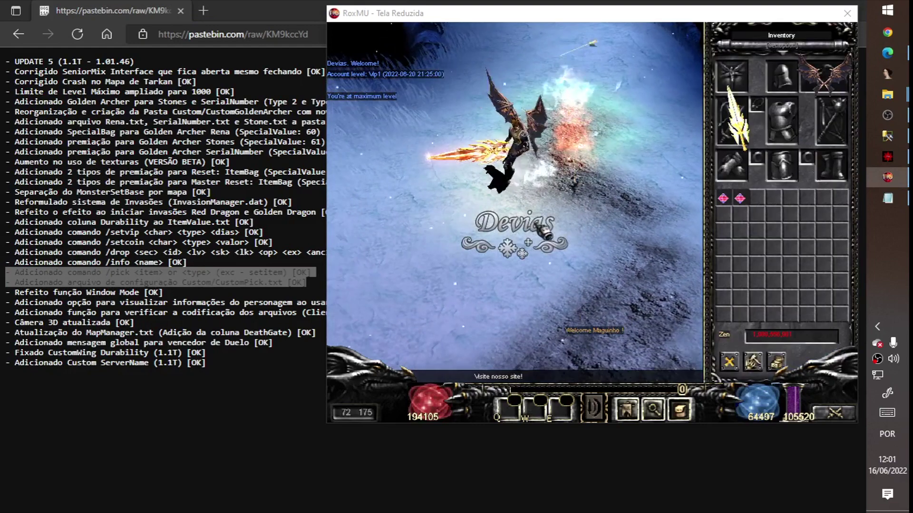
pyautogui.press('Return')
pyautogui.write('/pi')
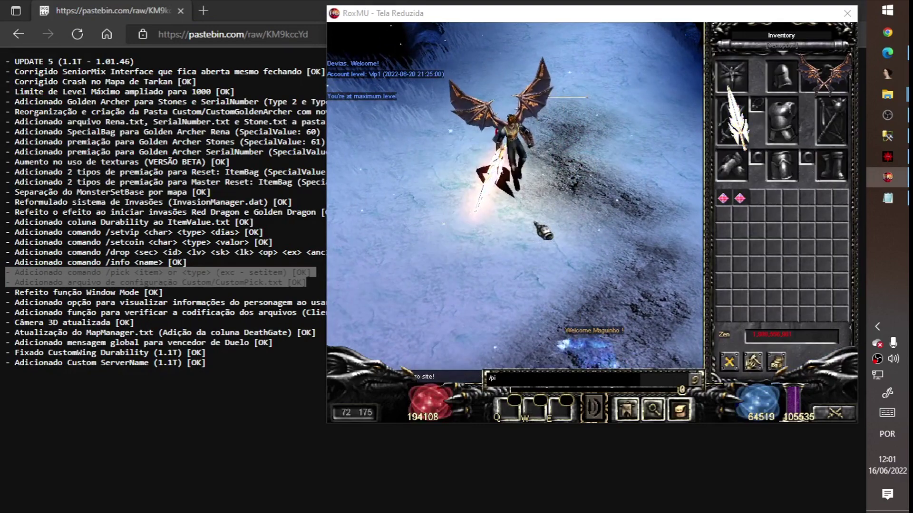
pyautogui.write('ck exc')
pyautogui.press('Return')
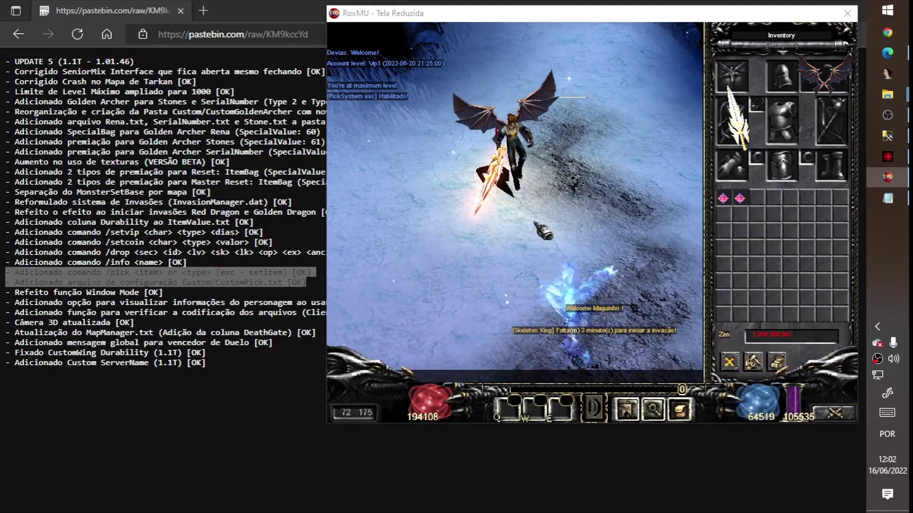
pyautogui.write('/drop')
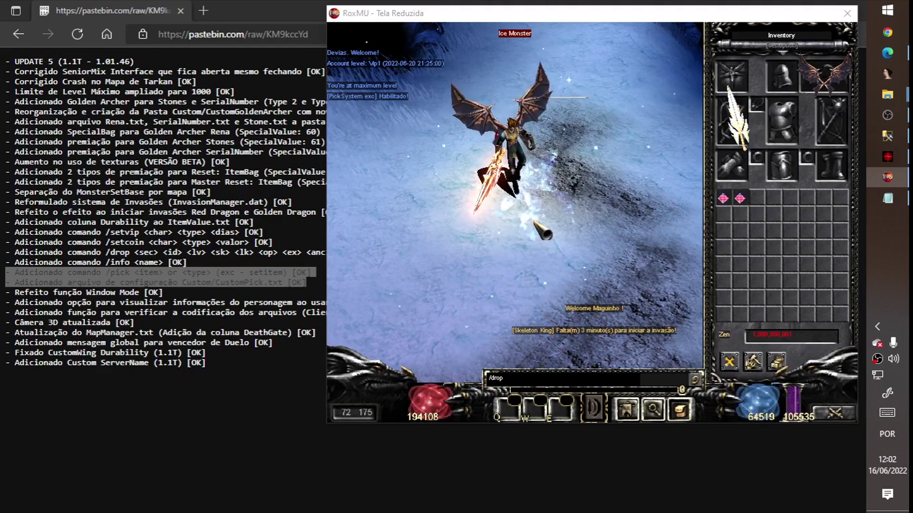
pyautogui.write(' 7 1 13 1 1 7 63')
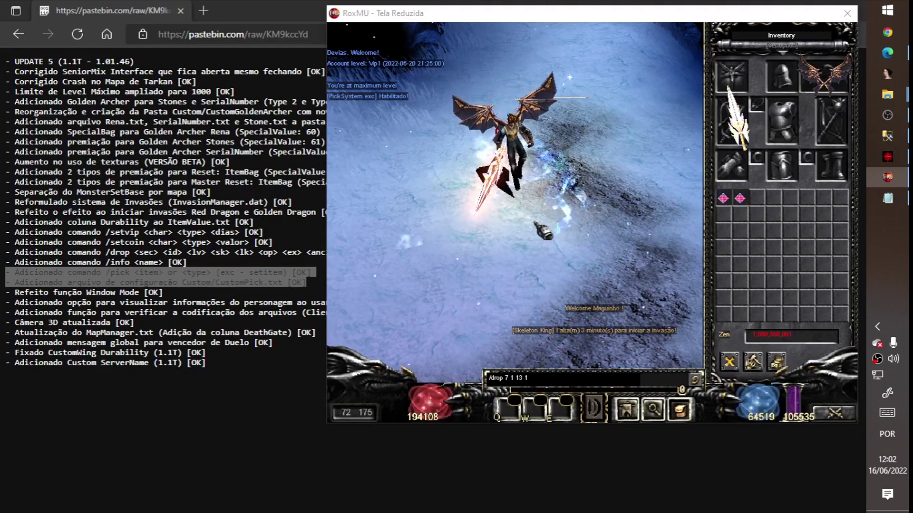
pyautogui.press('Return')
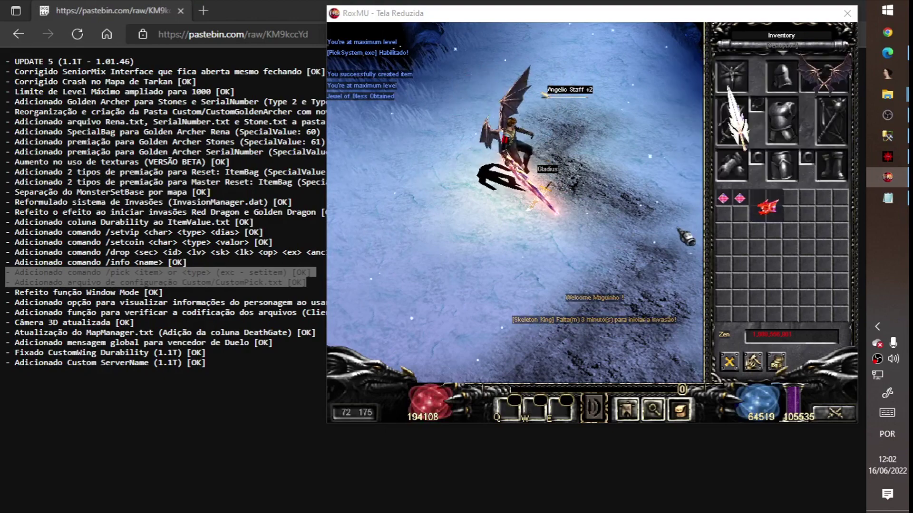
# Recall earlier chat commands to enable set-item auto-pick and create a set item
pyautogui.press('Return')
pyautogui.press('Up')
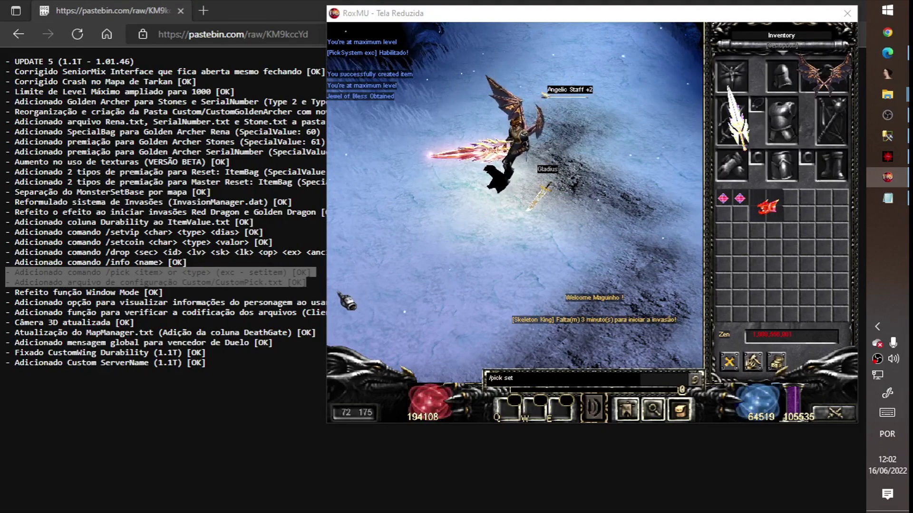
pyautogui.press('Return')
pyautogui.press('Return')
pyautogui.press('Up')
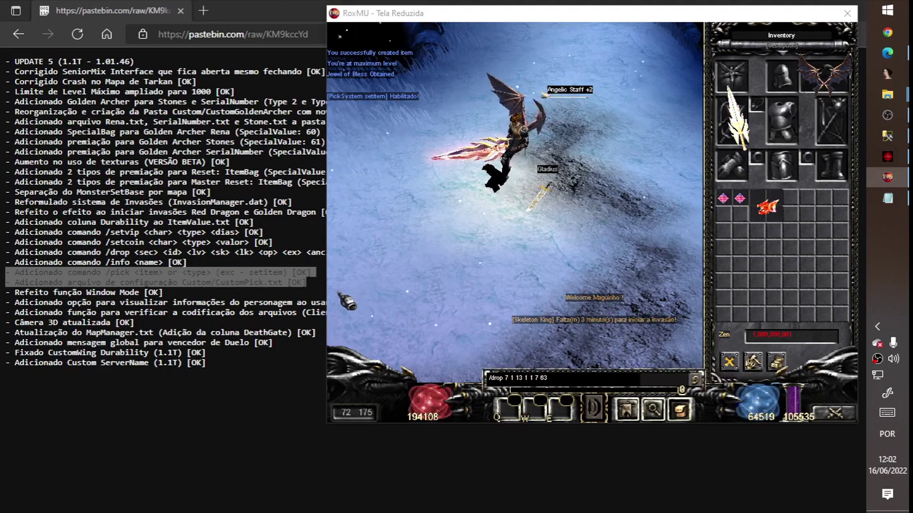
pyautogui.press('Return')
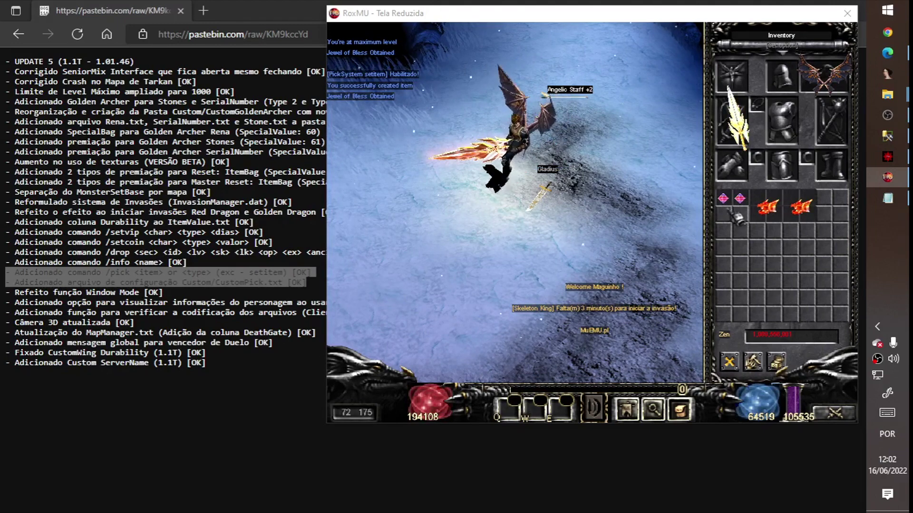
pyautogui.moveTo(812, 213)
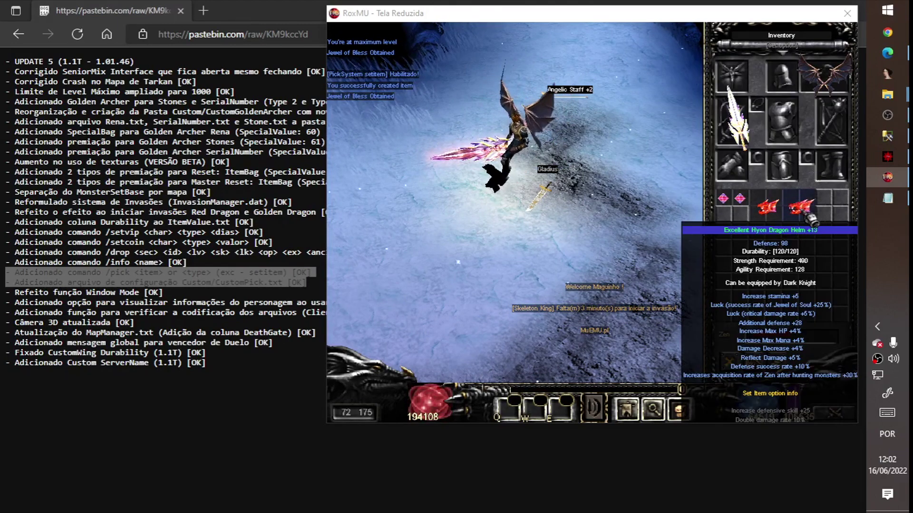
# Pick up the Gladius, then highlight the 'Refeito função Window Mode' changelog line
pyautogui.press('Return')
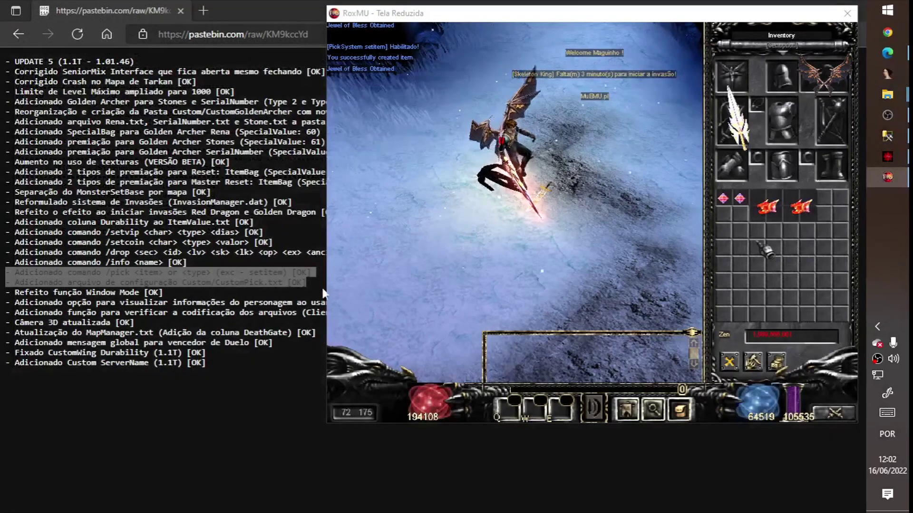
pyautogui.click(323, 293)
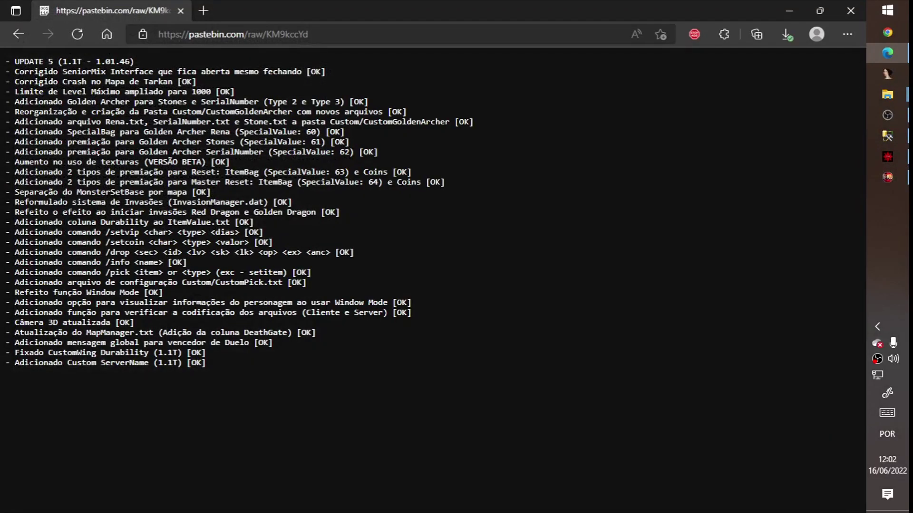
pyautogui.moveTo(172, 293); pyautogui.dragTo(2, 294)
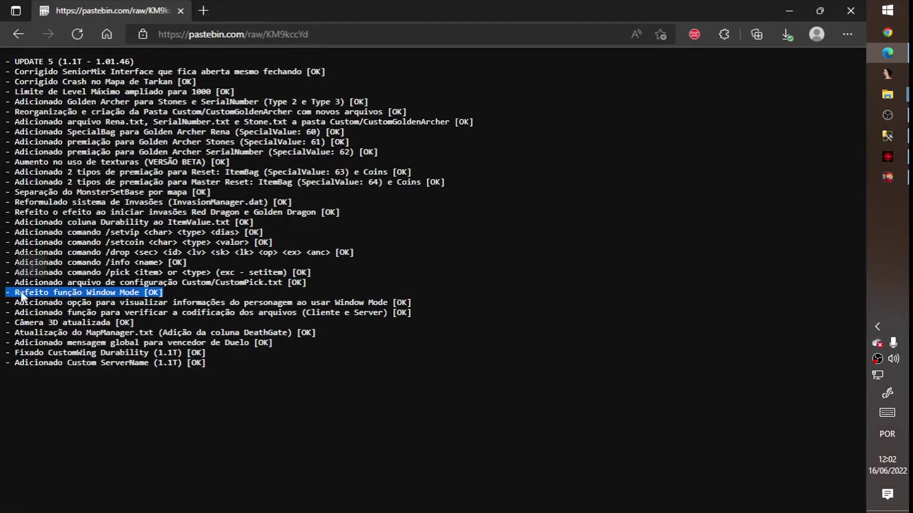
pyautogui.hotkey('alt', 'Tab')
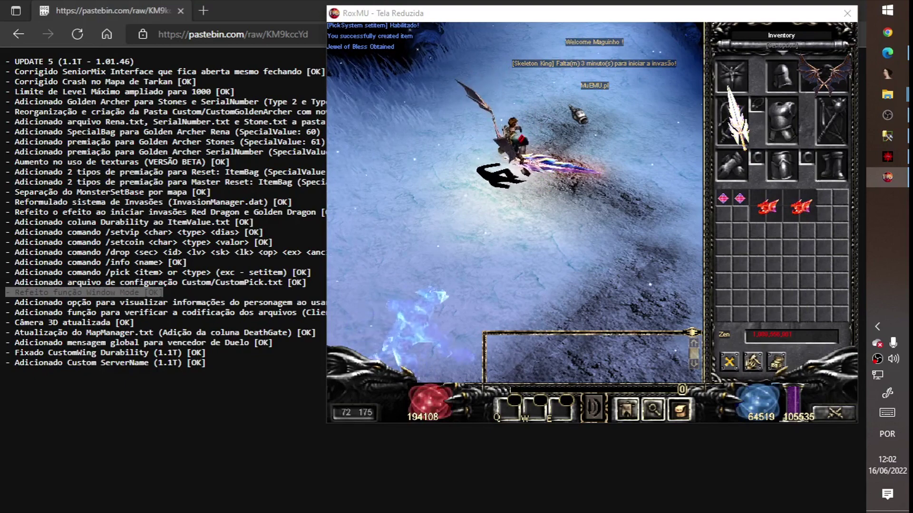
# Highlight the changelog line about showing character info, then bring up the Custom folder
pyautogui.click(268, 283)
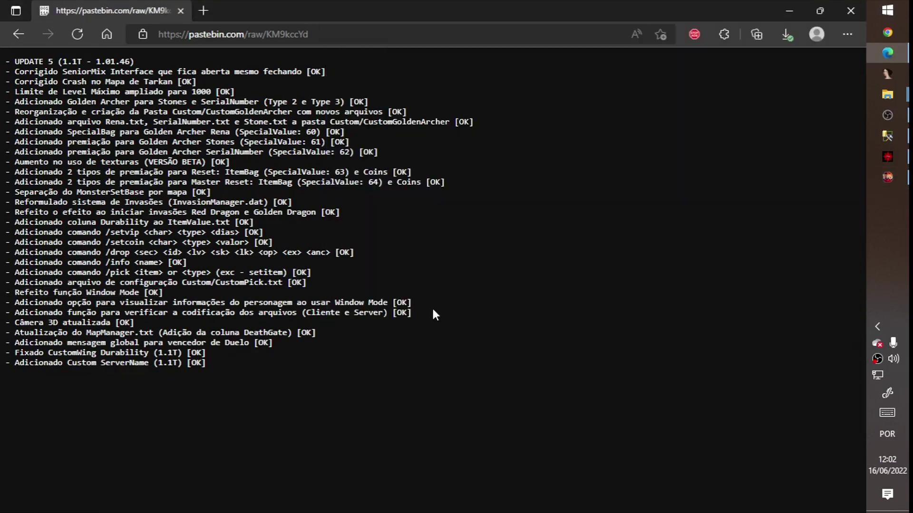
pyautogui.moveTo(421, 303); pyautogui.dragTo(3, 303)
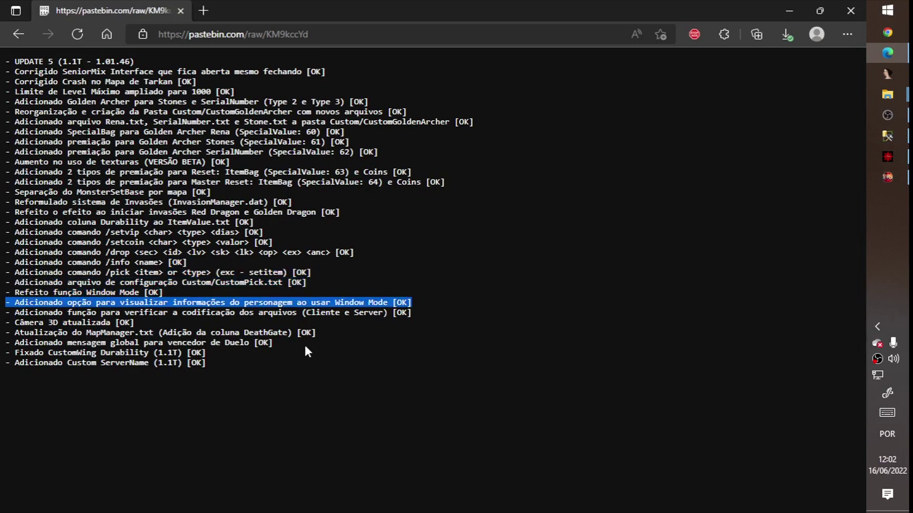
pyautogui.hotkey('alt', 'Tab')
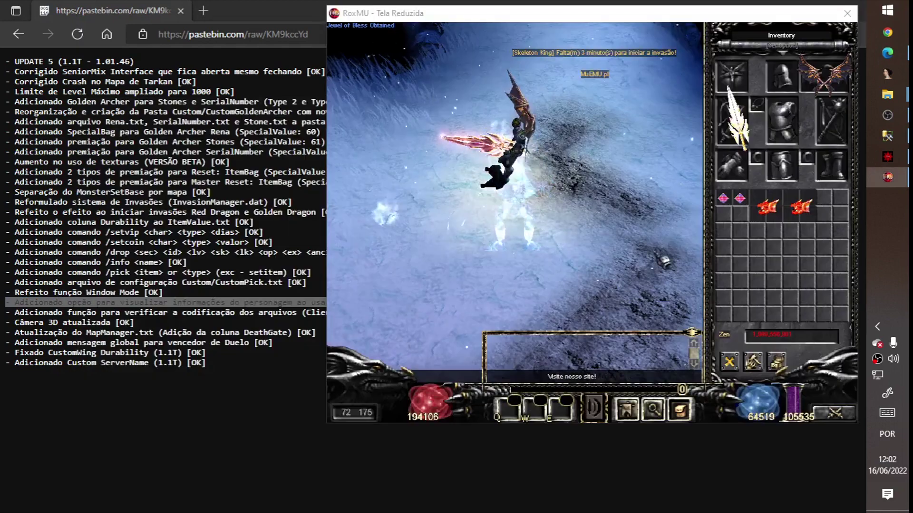
pyautogui.hotkey('alt', 'Tab')
pyautogui.hotkey('alt', 'Tab')
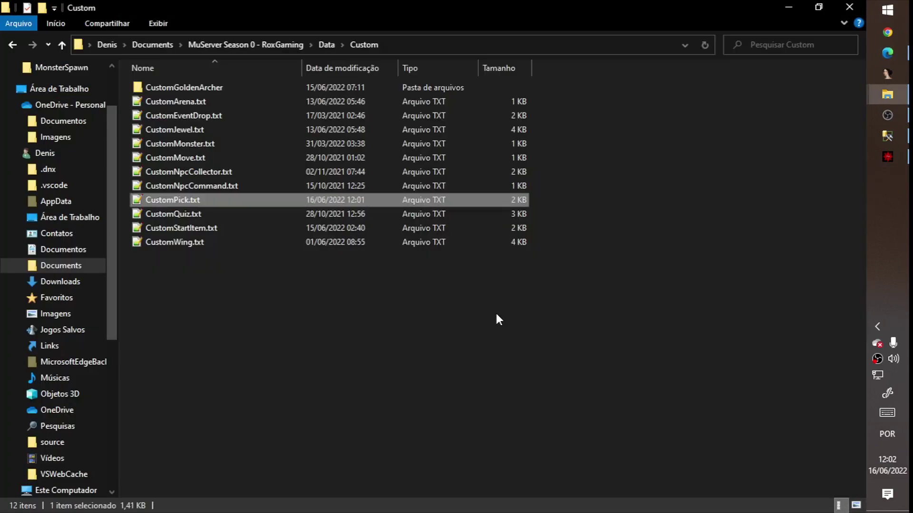
# Open MainInfo.ini from the server's Tools\GetMainInfo folder
pyautogui.hotkey('alt', 'Tab')
pyautogui.hotkey('alt', 'Tab')
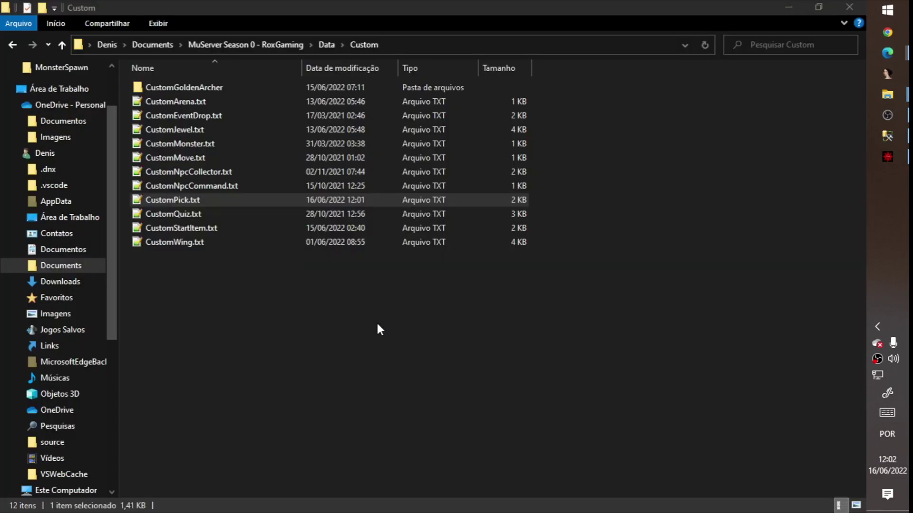
pyautogui.click(284, 45)
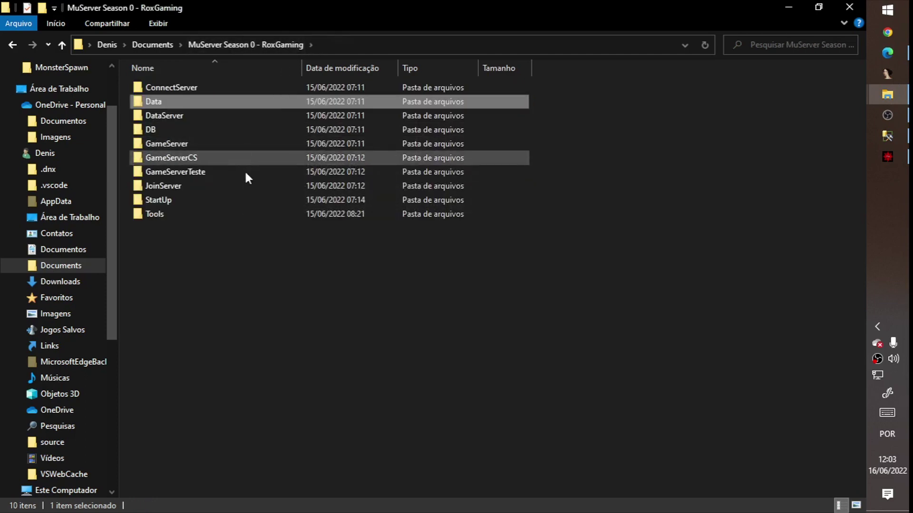
pyautogui.doubleClick(269, 212)
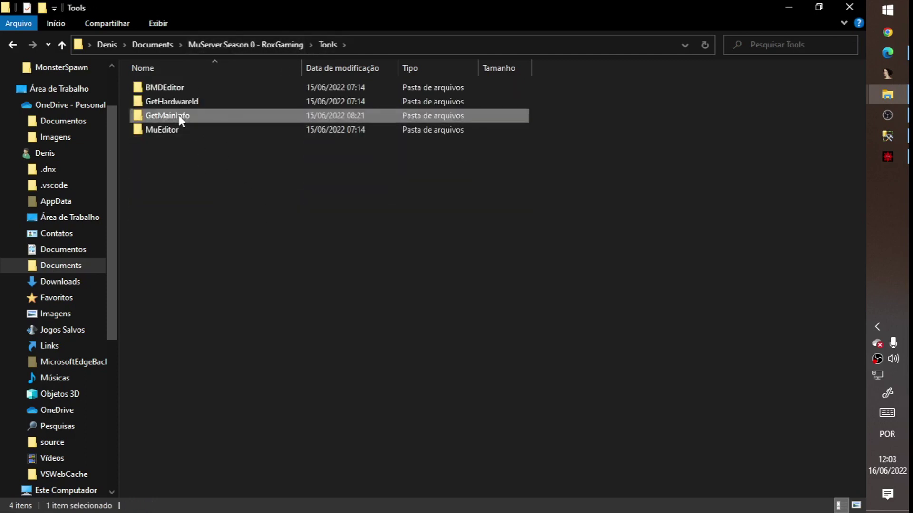
pyautogui.doubleClick(181, 116)
pyautogui.click(195, 158)
pyautogui.doubleClick(201, 171)
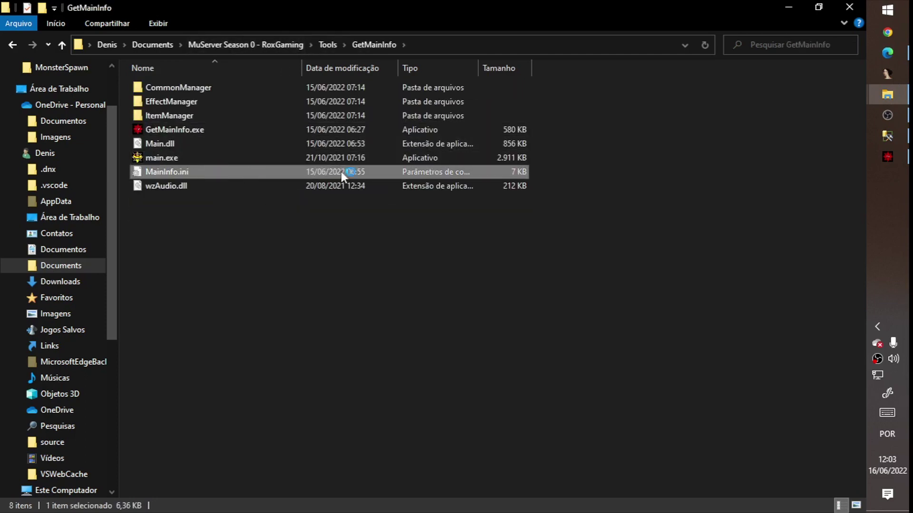
# Review the WindowTitleType options and the WindowName line in MainInfo.ini
pyautogui.scroll(-15, 608, 283)
pyautogui.scroll(-11, 608, 284)
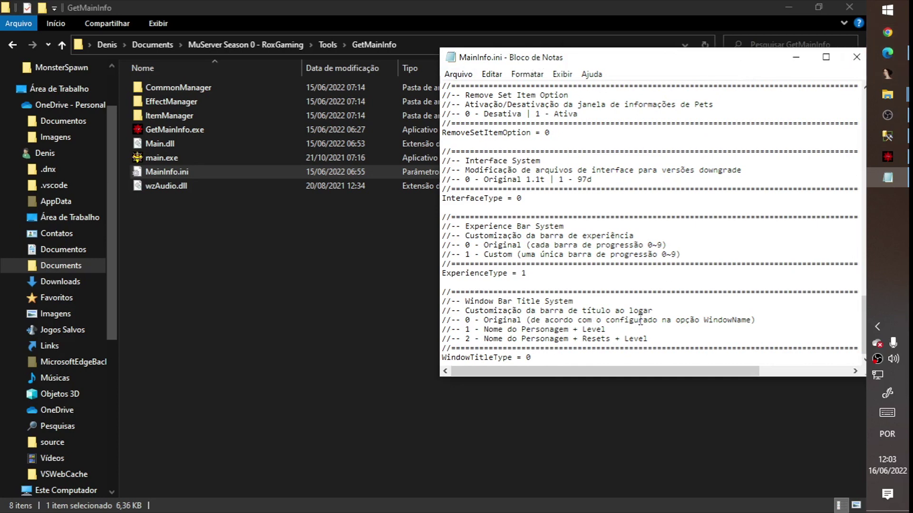
pyautogui.moveTo(761, 321); pyautogui.dragTo(760, 310)
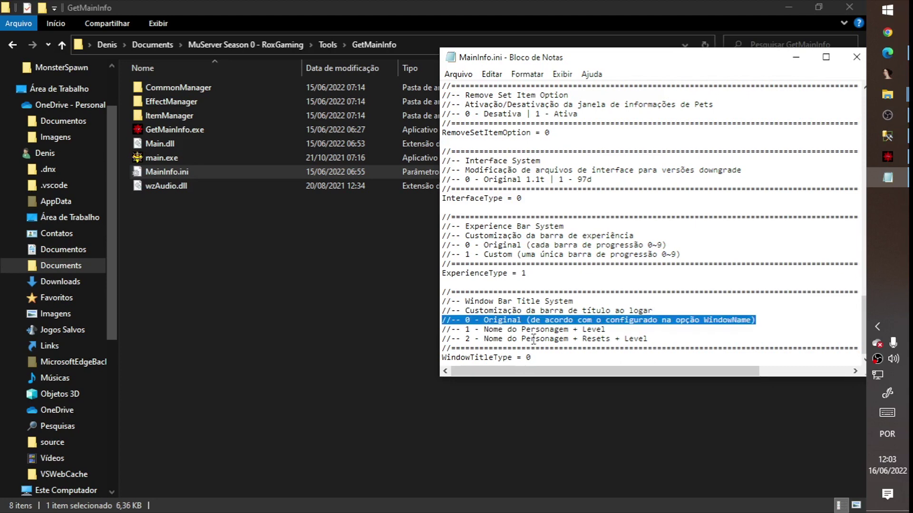
pyautogui.click(509, 321)
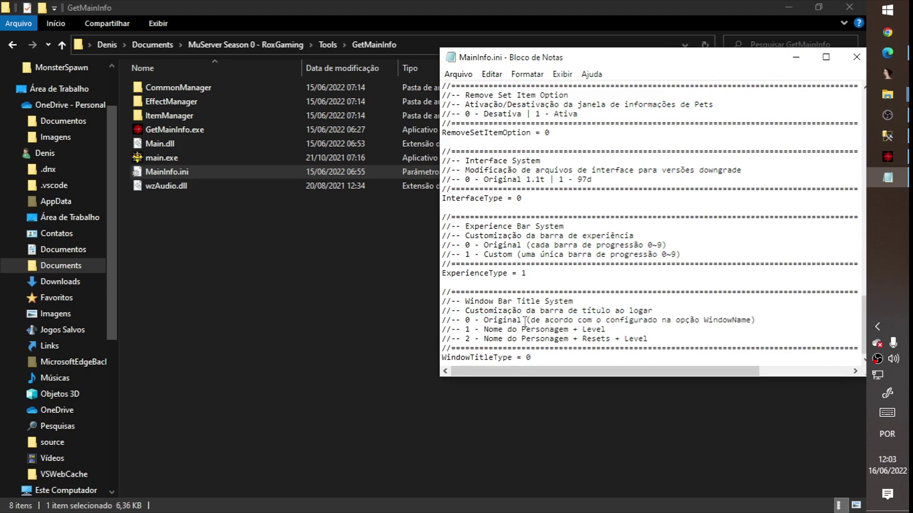
pyautogui.scroll(20, 569, 152)
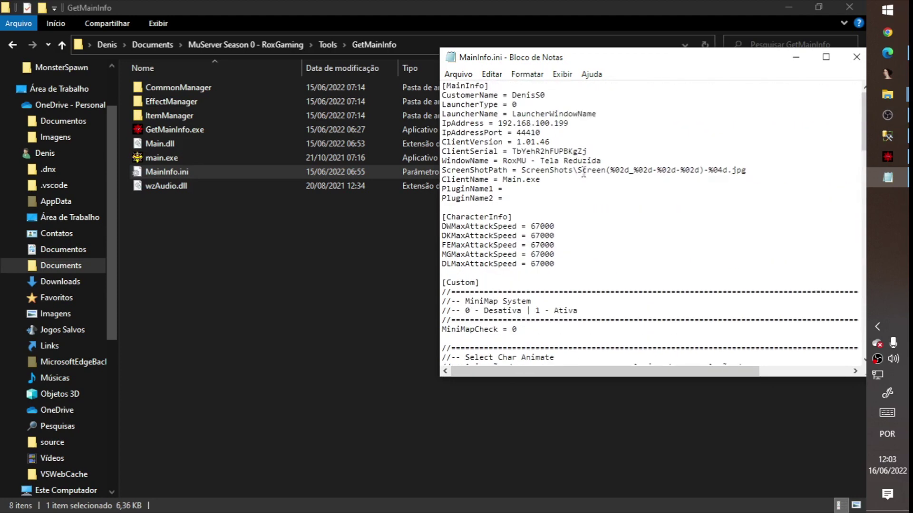
pyautogui.moveTo(614, 161); pyautogui.dragTo(613, 142)
pyautogui.scroll(-20, 677, 276)
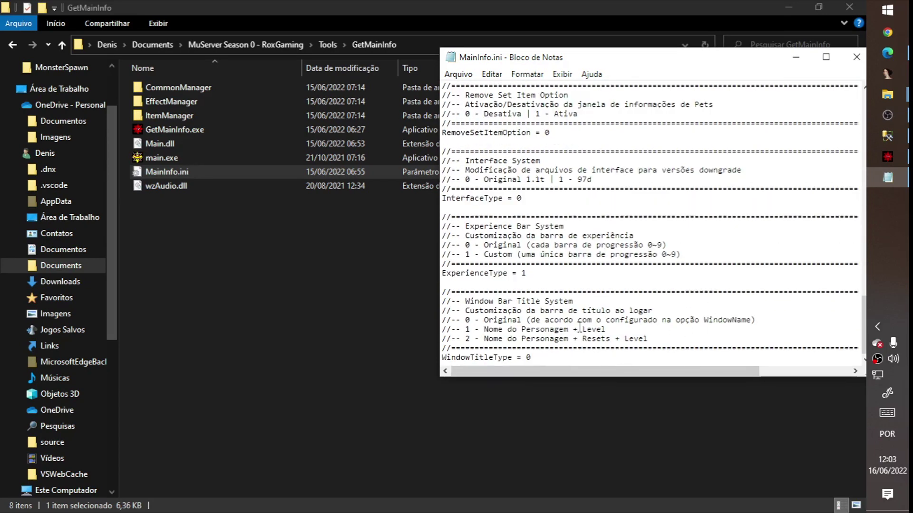
# Enter the new WindowTitleType value, save and close MainInfo.ini, then run GetMainInfo.exe
pyautogui.write('2')
pyautogui.hotkey('ctrl', 's')
pyautogui.hotkey('alt', 'F4')
pyautogui.doubleClick(197, 130)
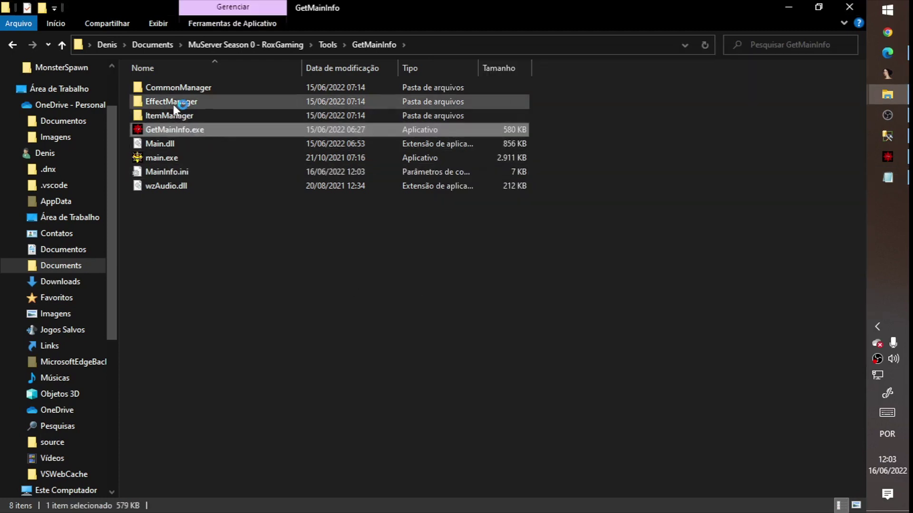
# Paste the freshly generated GetMainInfo files into Client_EX101, replacing the existing ones
pyautogui.press('Return')
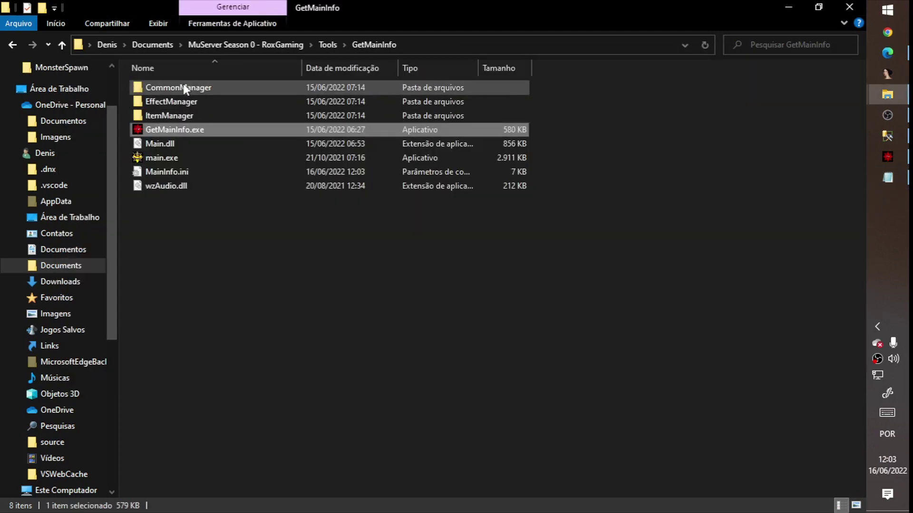
pyautogui.hotkey('alt', 'Tab')
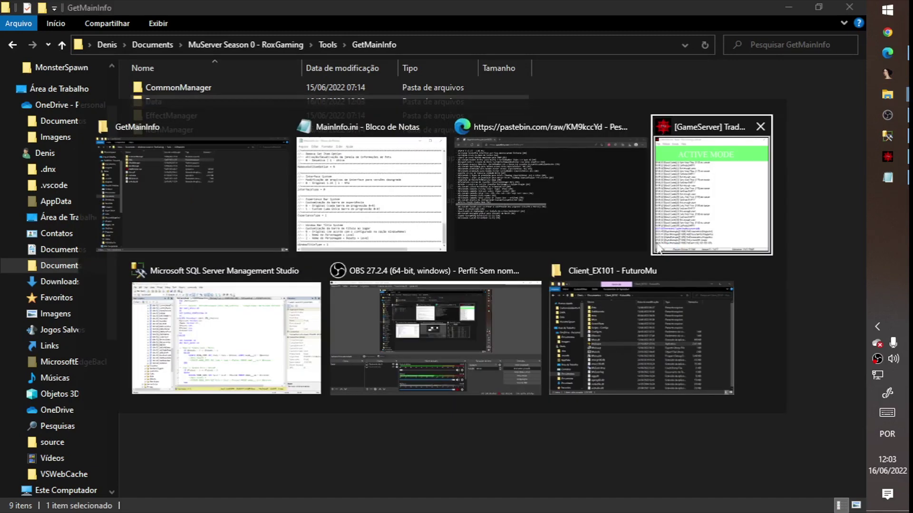
pyautogui.click(680, 311)
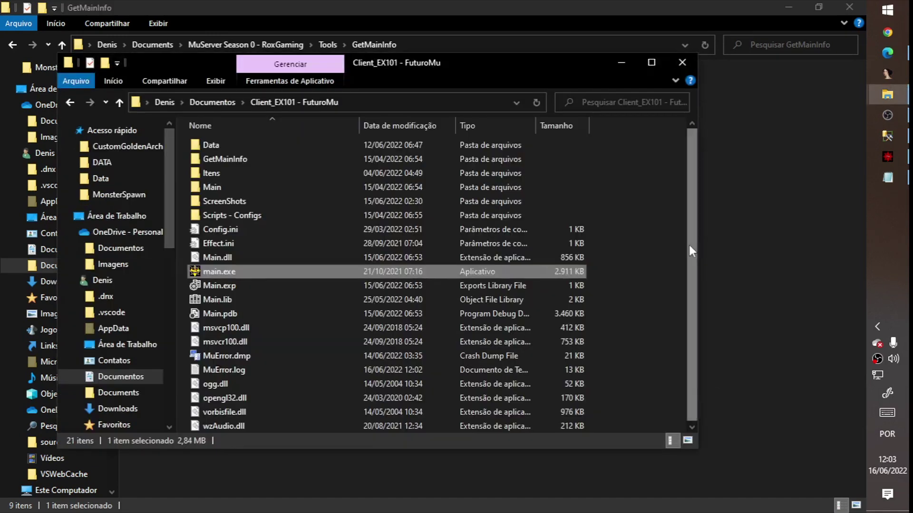
pyautogui.hotkey('ctrl', 'v')
pyautogui.click(418, 153)
# Launch main.exe, log into 1 - Sala Trade and enter the game to check the title bar
pyautogui.doubleClick(224, 271)
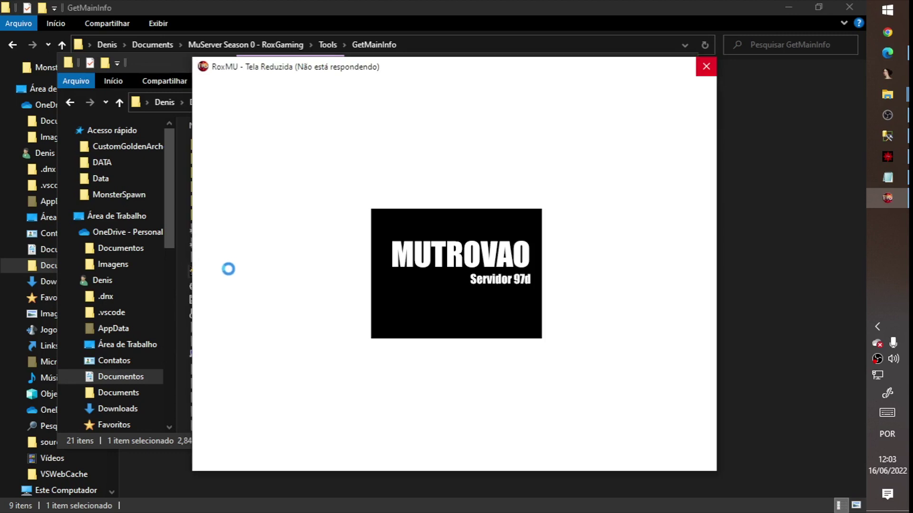
pyautogui.click(887, 177)
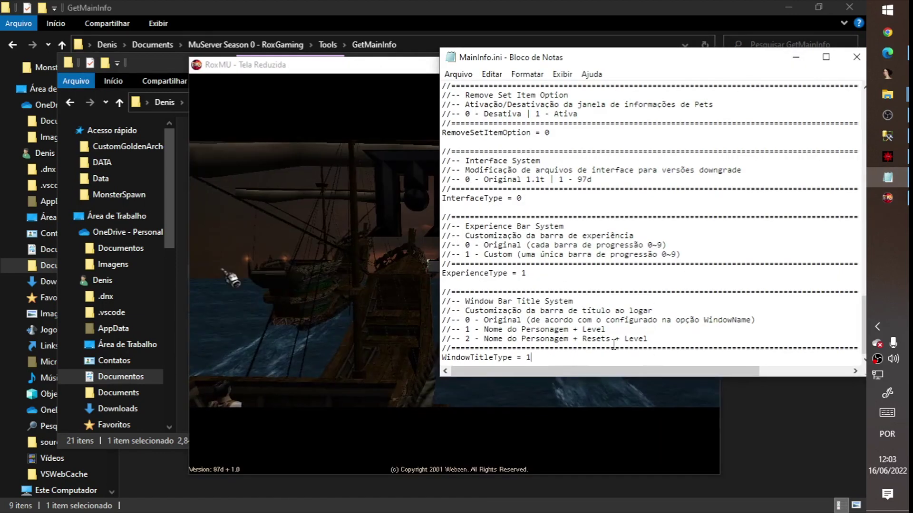
pyautogui.click(589, 266)
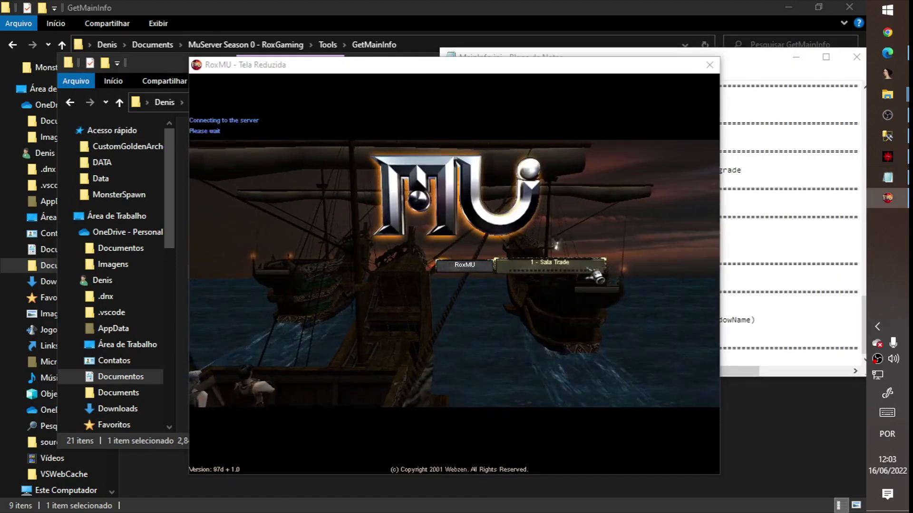
pyautogui.press('Return')
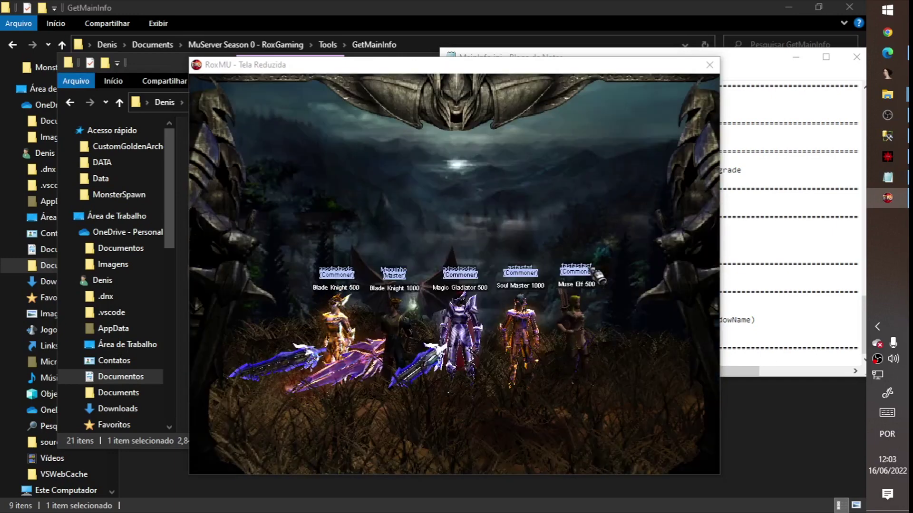
pyautogui.press('Return')
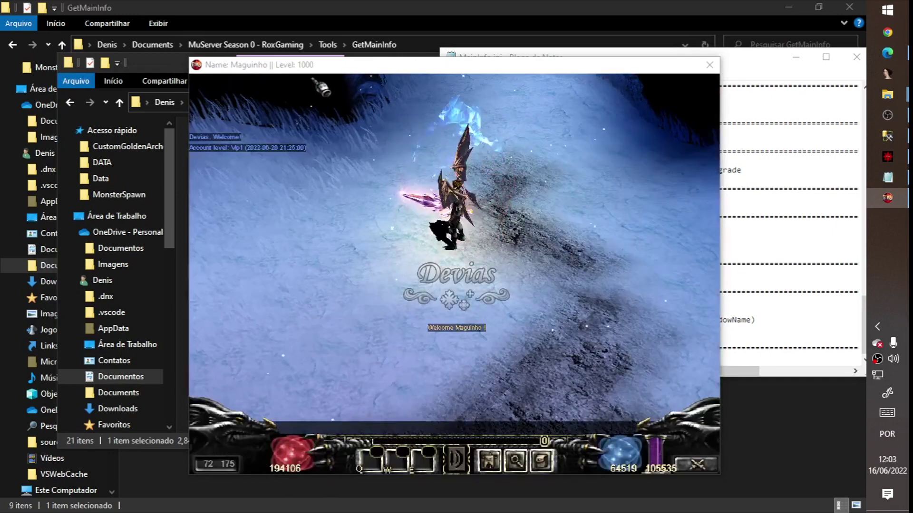
pyautogui.hotkey('alt', 'space')
pyautogui.press('Escape')
pyautogui.click(456, 181)
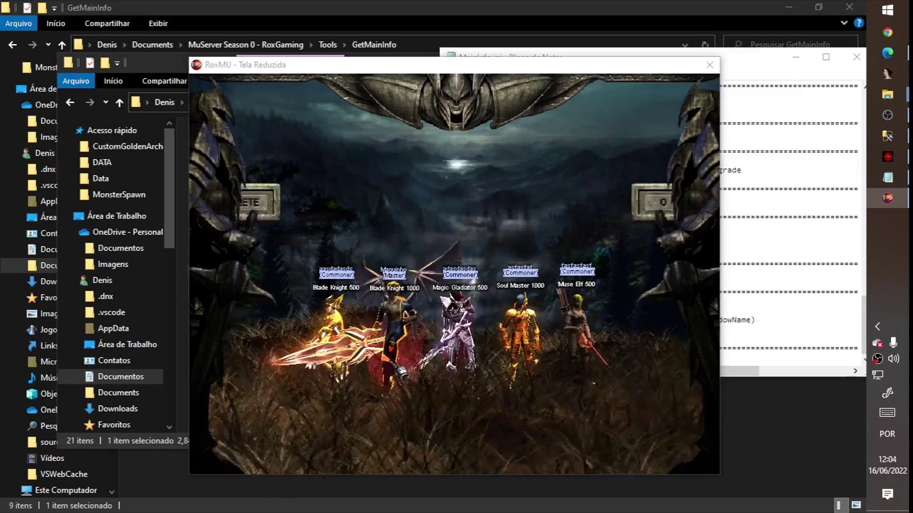
pyautogui.press('Return')
# Close the game and set WindowTitleType to 2 in MainInfo.ini, then save
pyautogui.hotkey('alt', 'F4')
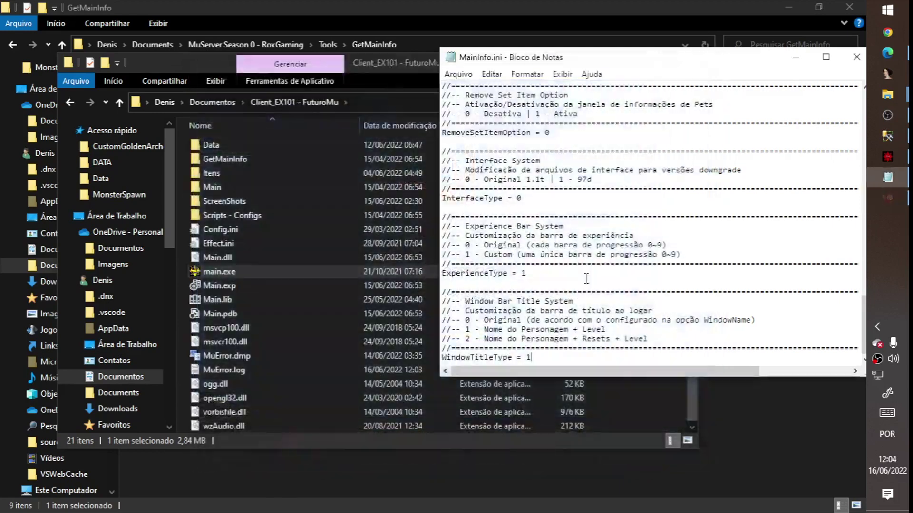
pyautogui.click(576, 364)
pyautogui.press('BackSpace')
pyautogui.write('2')
pyautogui.hotkey('ctrl', 's')
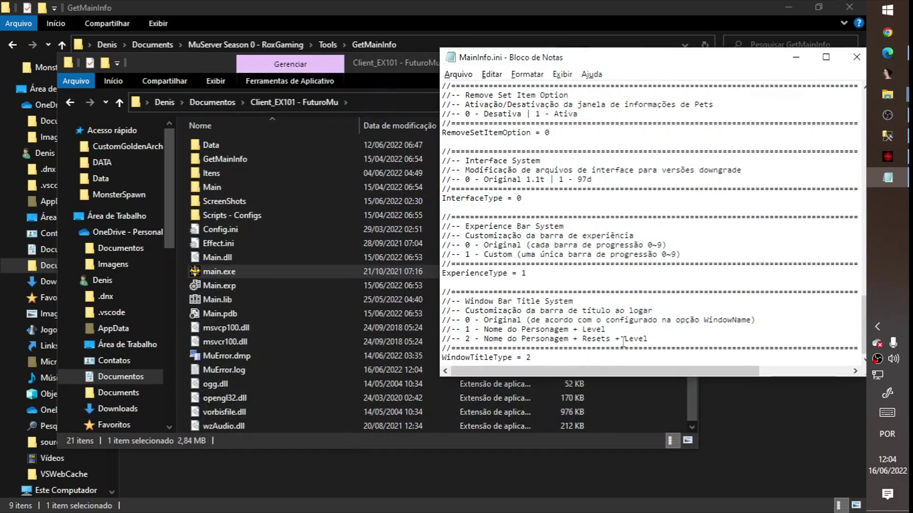
# Run GetMainInfo and paste its regenerated files into Client_EX101, replacing existing ones
pyautogui.hotkey('alt', 'Tab')
pyautogui.doubleClick(197, 145)
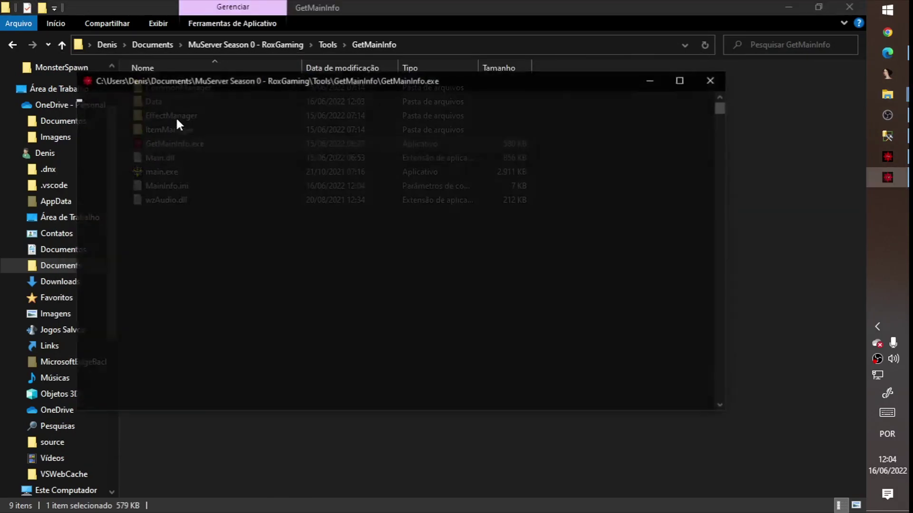
pyautogui.hotkey('alt', 'Tab')
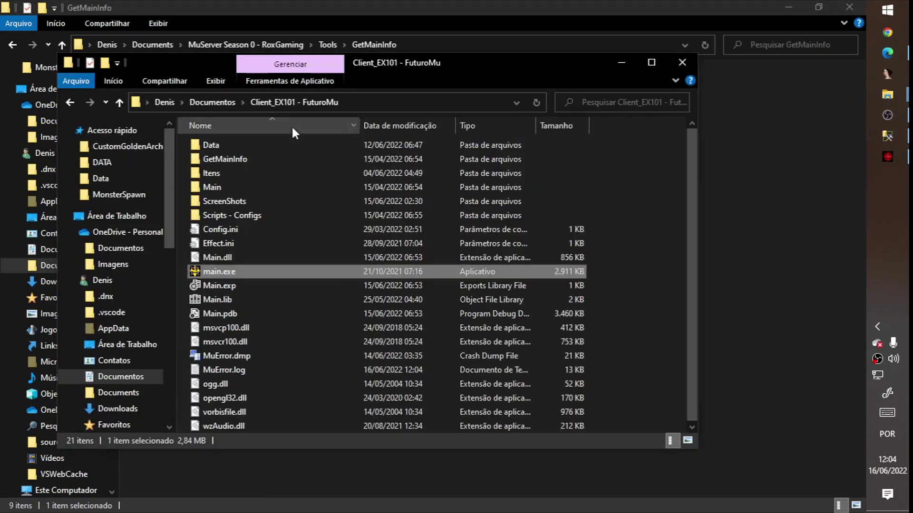
pyautogui.hotkey('ctrl', 'v')
pyautogui.click(426, 160)
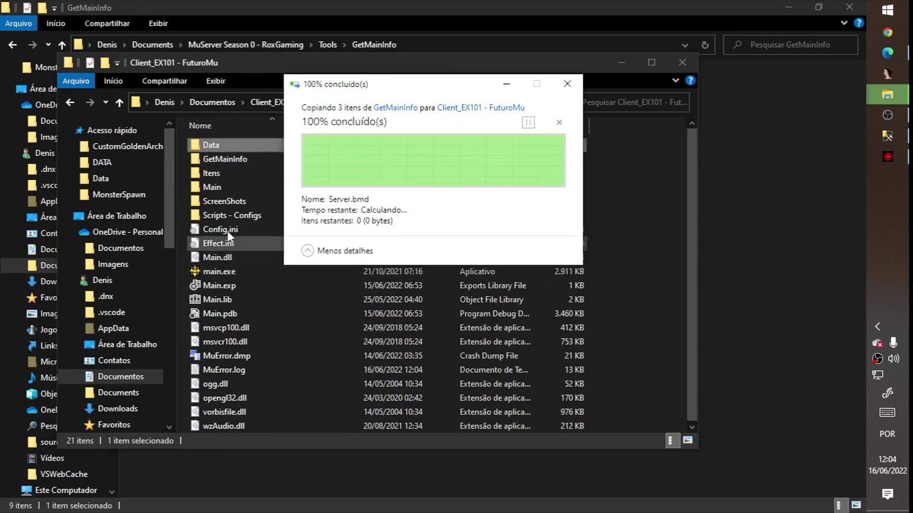
# Launch main.exe, log in and enter the game to see name, resets and level in the title
pyautogui.doubleClick(230, 269)
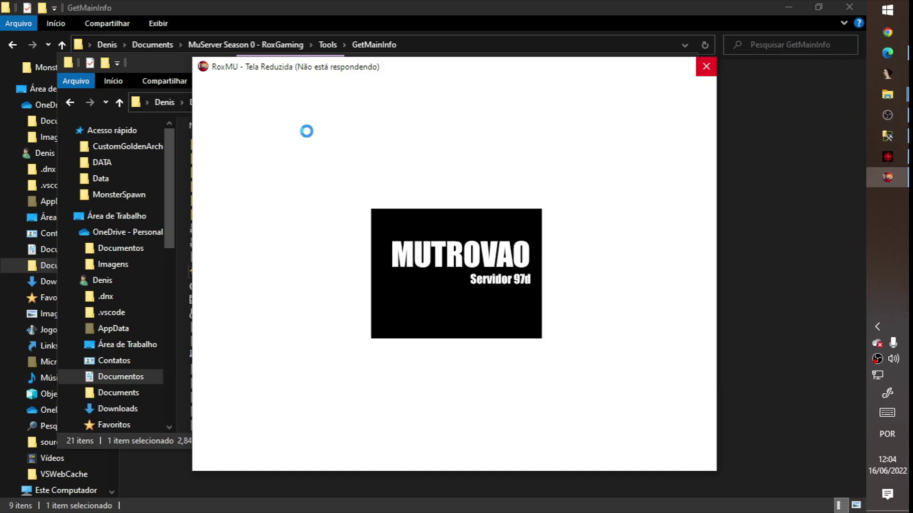
pyautogui.click(887, 52)
pyautogui.moveTo(415, 313); pyautogui.dragTo(416, 306)
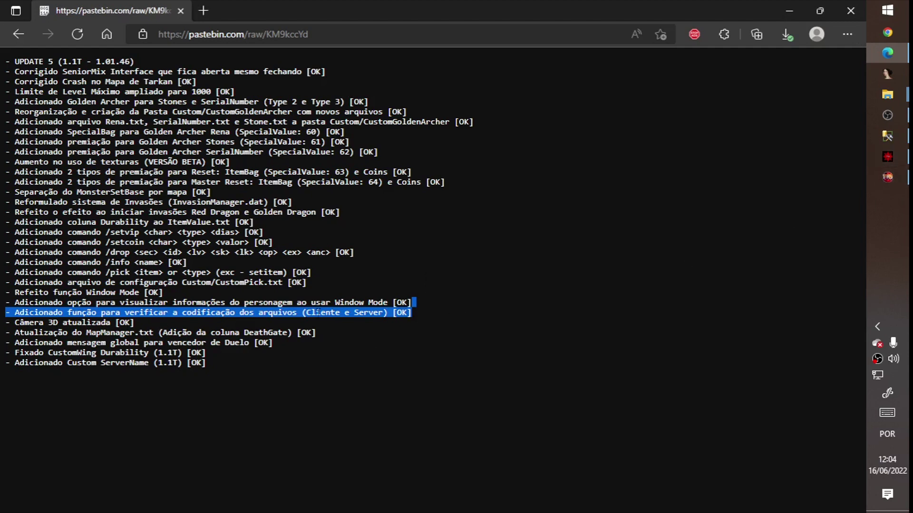
pyautogui.click(887, 177)
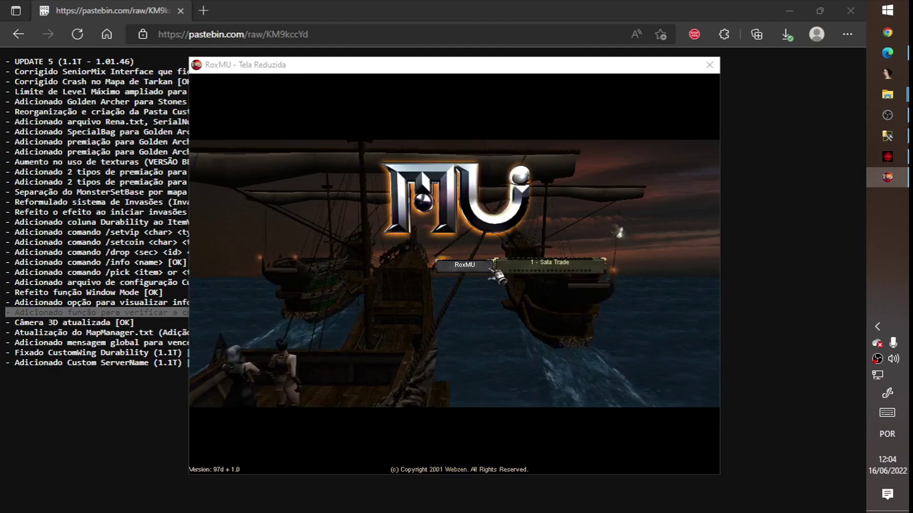
pyautogui.press('Return')
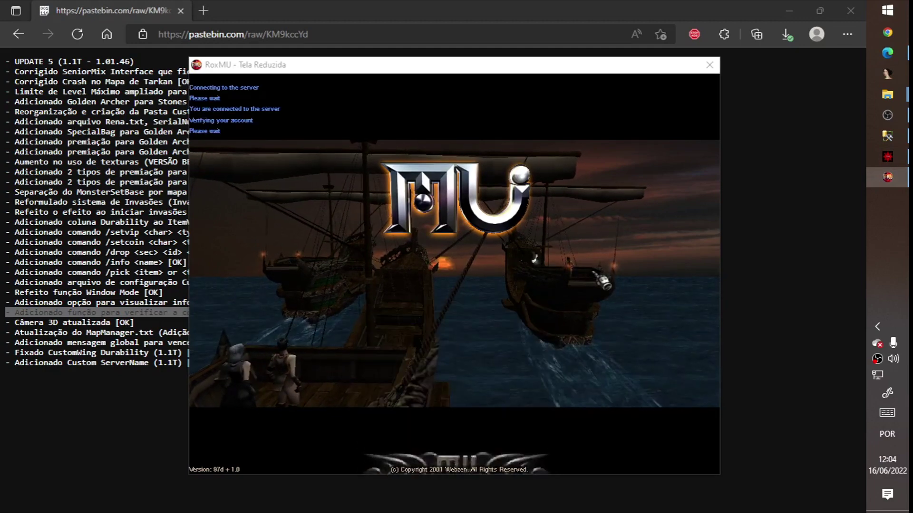
pyautogui.press('Return')
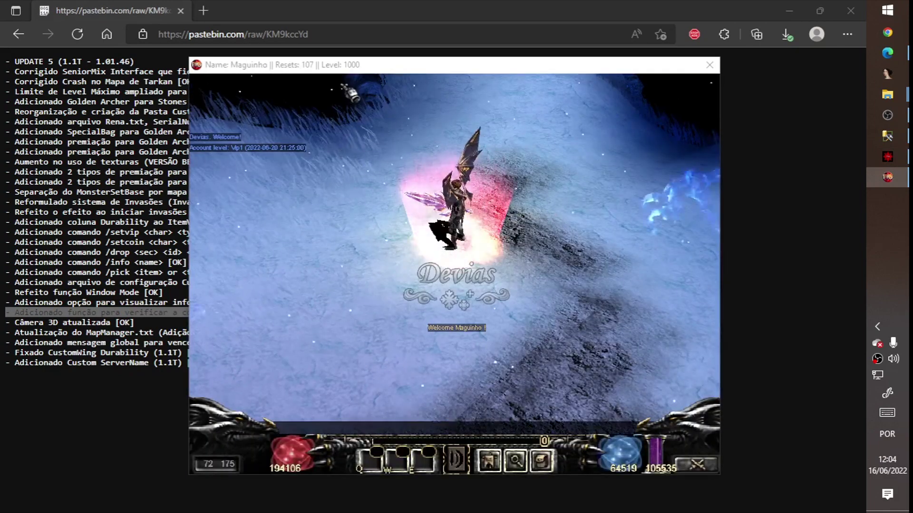
pyautogui.press('Escape')
pyautogui.click(455, 183)
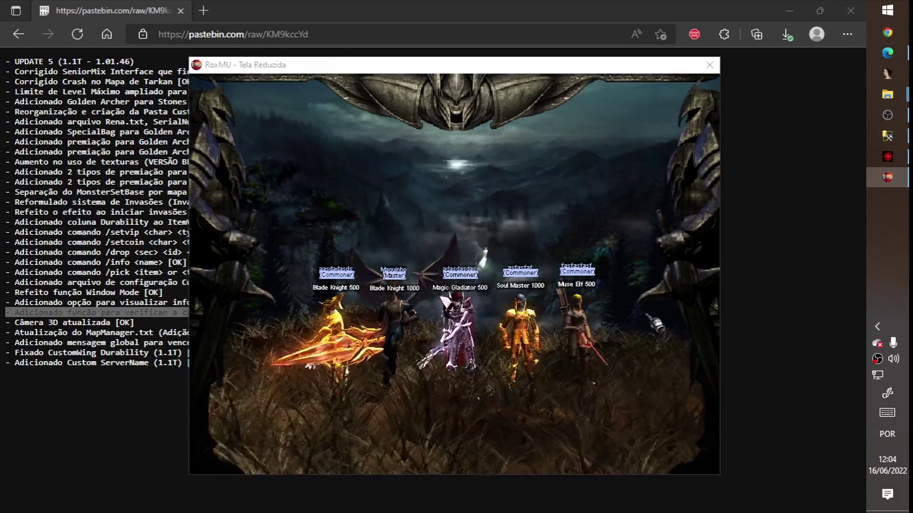
# Close the client, highlight the file-encoding changelog line, and permanently delete GetMainInfo's Data folder
pyautogui.hotkey('alt', 'F4')
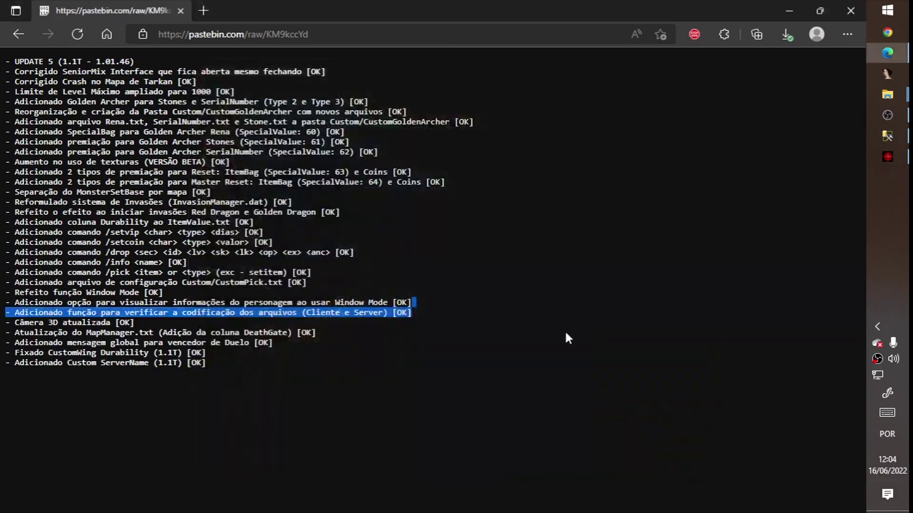
pyautogui.moveTo(413, 312); pyautogui.dragTo(6, 312)
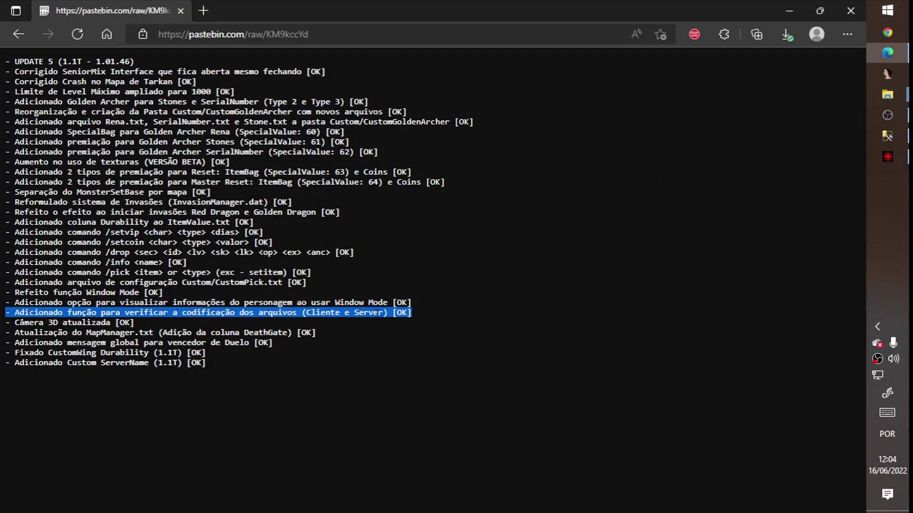
pyautogui.hotkey('alt', 'Tab')
pyautogui.press('Tab')
pyautogui.hotkey('alt', 'Tab')
pyautogui.press('Escape')
pyautogui.hotkey('shift', 'Delete')
pyautogui.press('Return')
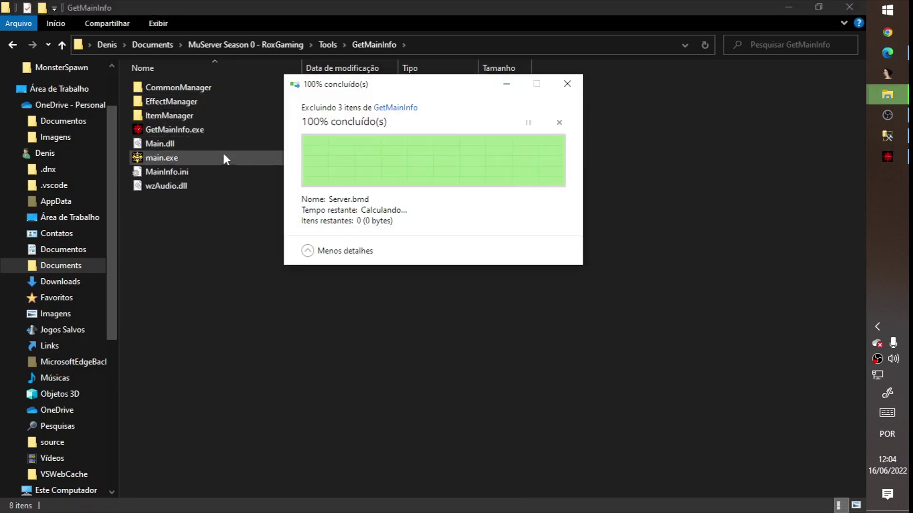
# Run GetMainInfo.exe again and close its console
pyautogui.doubleClick(190, 130)
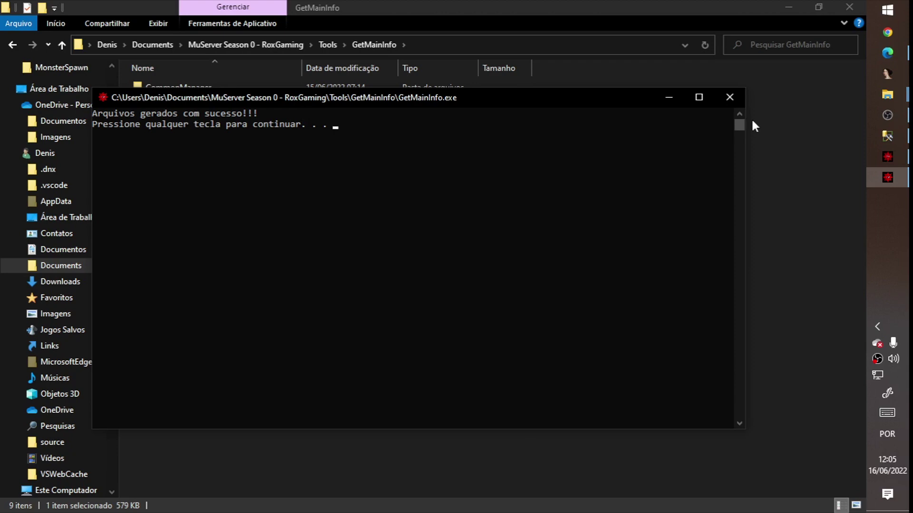
pyautogui.click(732, 102)
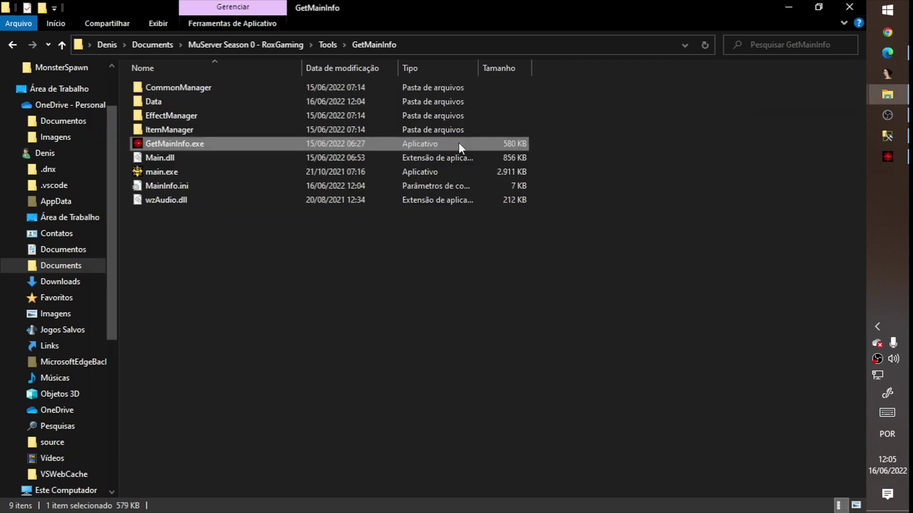
pyautogui.hotkey('alt', 'Tab')
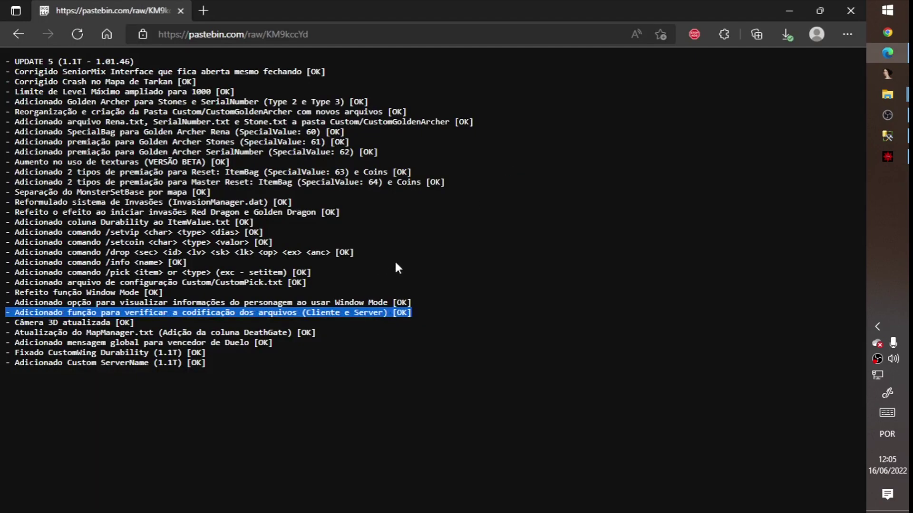
pyautogui.hotkey('alt', 'Tab')
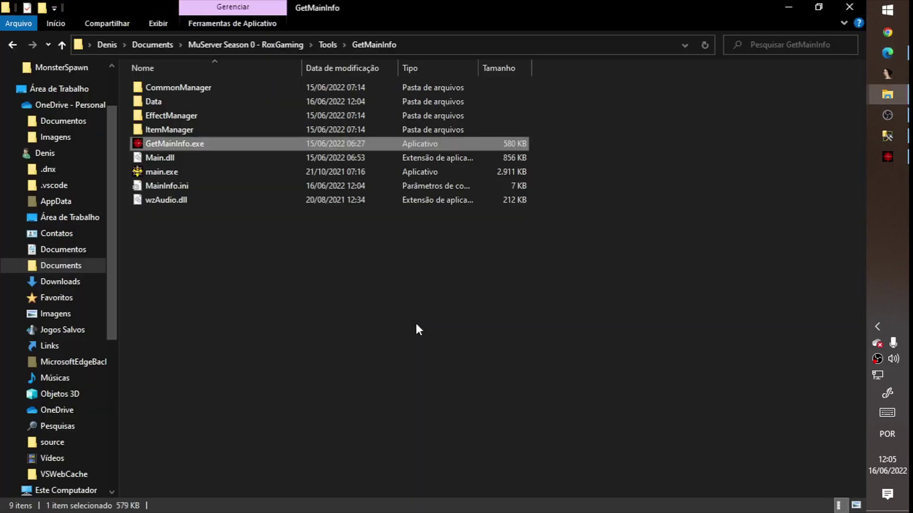
# In CommonManager, rename CustomMonster.txt to 2CustomMonster.txt
pyautogui.doubleClick(183, 88)
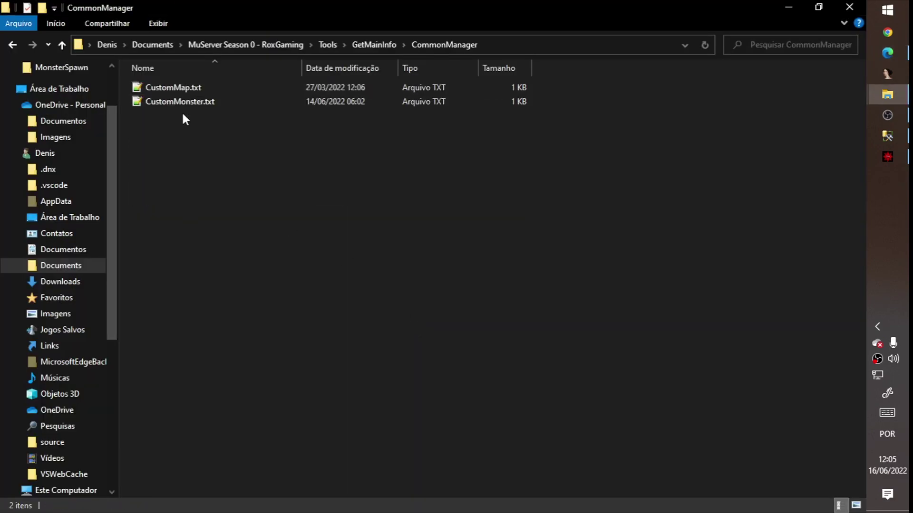
pyautogui.click(193, 105)
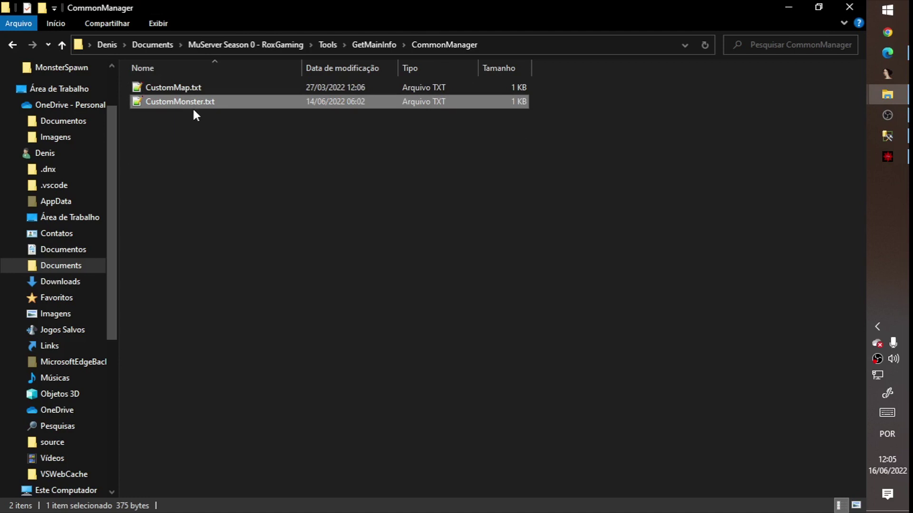
pyautogui.press('F2')
pyautogui.press('Home')
pyautogui.write('2')
pyautogui.click(261, 167)
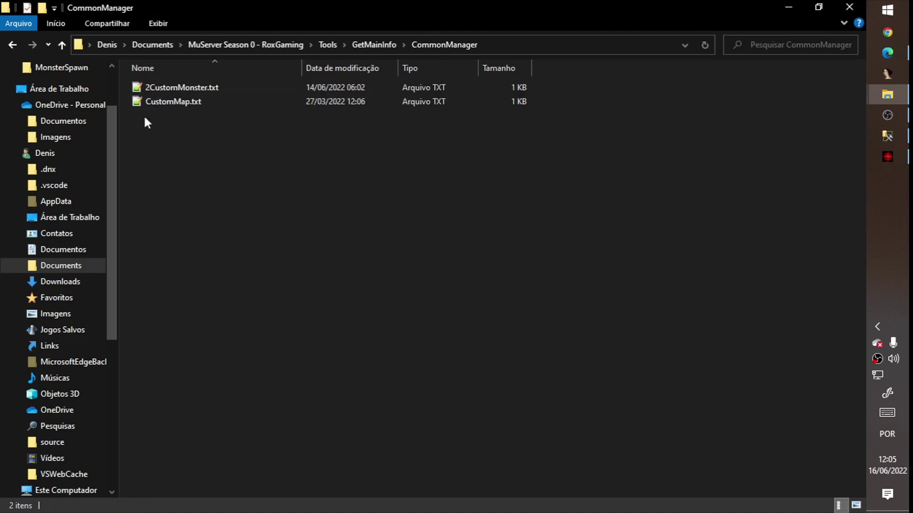
# Delete the Data folder and run GetMainInfo with CustomMonster.txt missing, dismissing the error
pyautogui.hotkey('alt', 'Up')
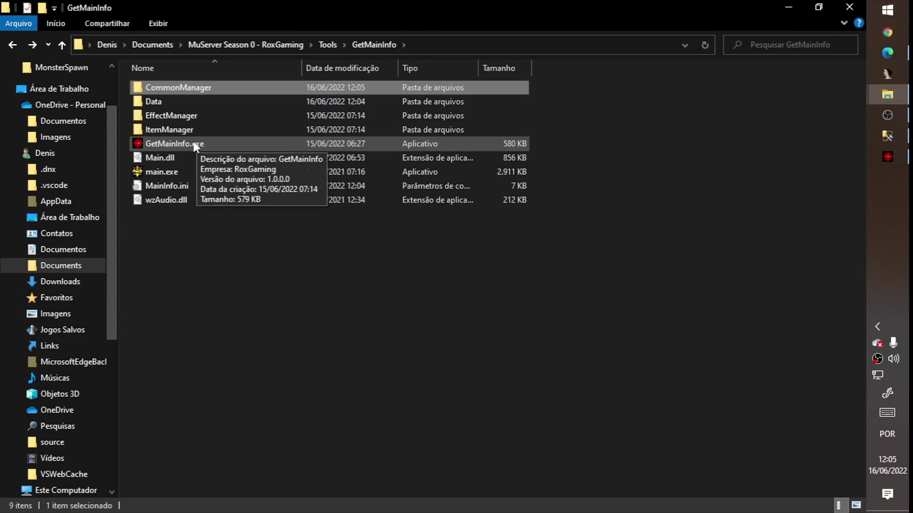
pyautogui.click(159, 101)
pyautogui.hotkey('shift', 'Delete')
pyautogui.press('Return')
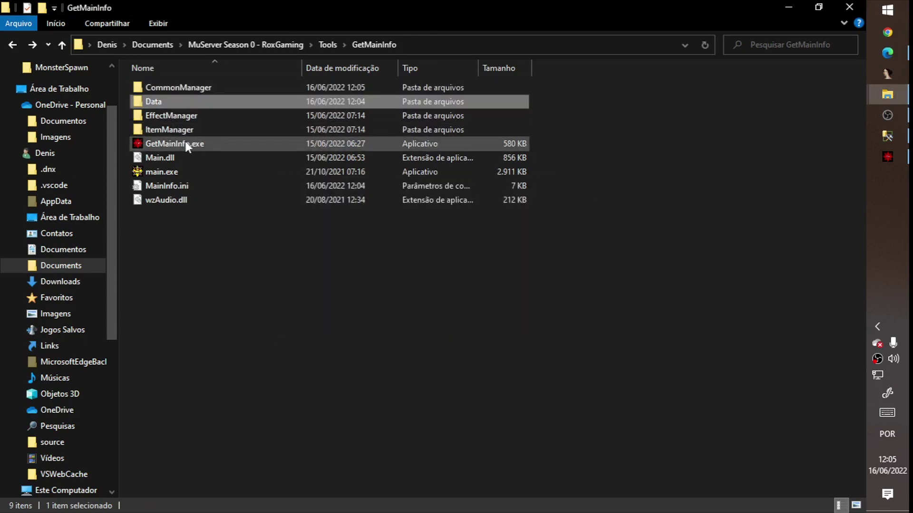
pyautogui.doubleClick(187, 131)
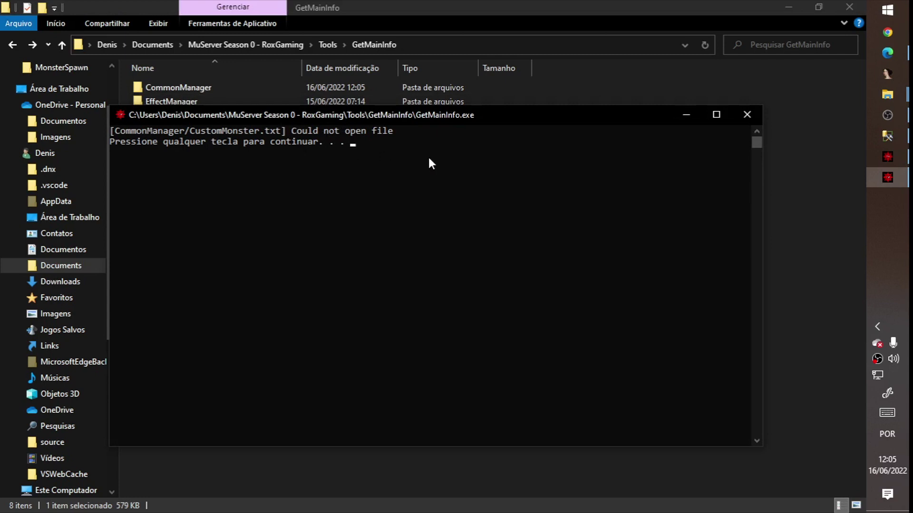
pyautogui.press('Return')
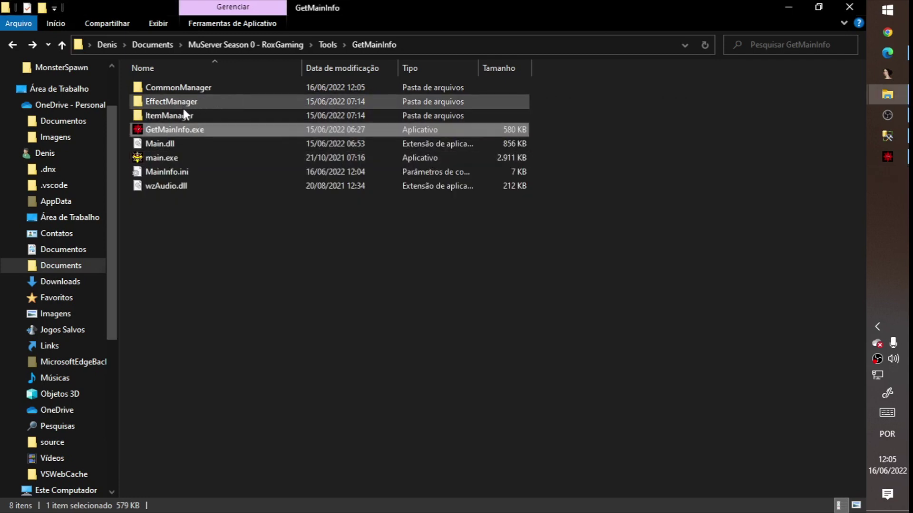
# Rename 2CustomMonster.txt back to CustomMonster.txt
pyautogui.doubleClick(183, 89)
pyautogui.click(171, 89)
pyautogui.click(170, 89)
pyautogui.press('Home')
pyautogui.press('Delete')
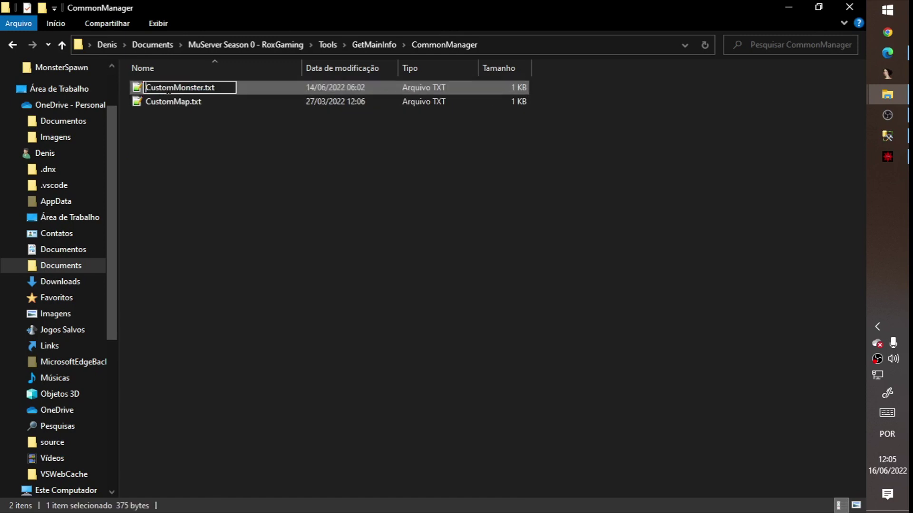
pyautogui.press('Return')
# Re-save CustomMonster.txt in Notepad with UTF-8 with BOM encoding, overwriting the original
pyautogui.rightClick(165, 88)
pyautogui.rightClick(141, 100)
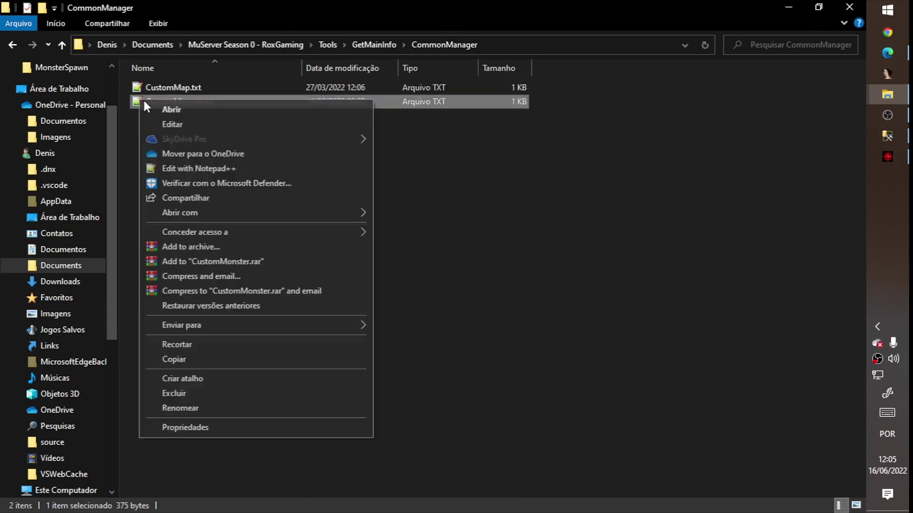
pyautogui.click(172, 124)
pyautogui.click(458, 75)
pyautogui.click(489, 148)
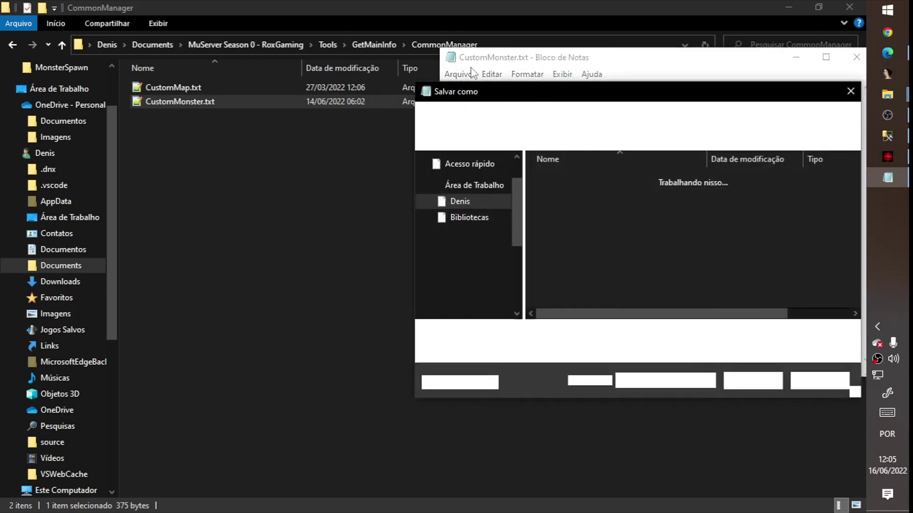
pyautogui.click(677, 422)
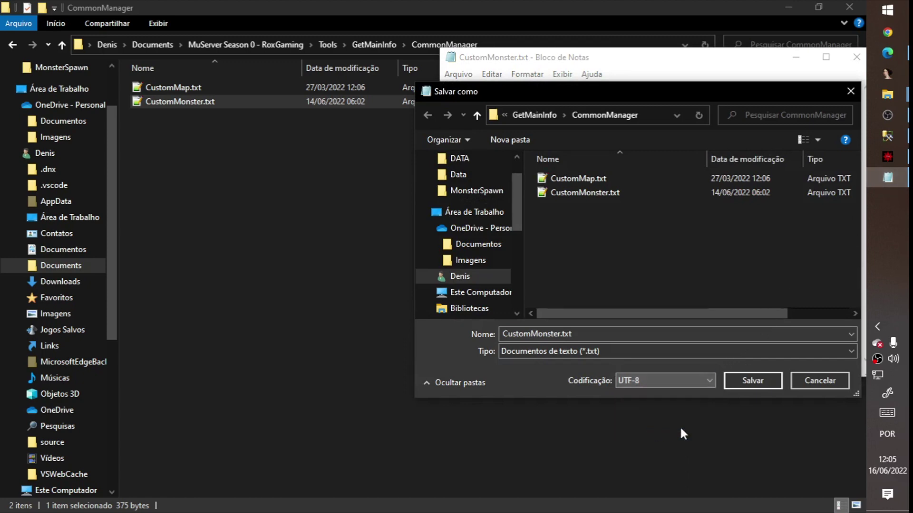
pyautogui.click(695, 381)
pyautogui.click(684, 429)
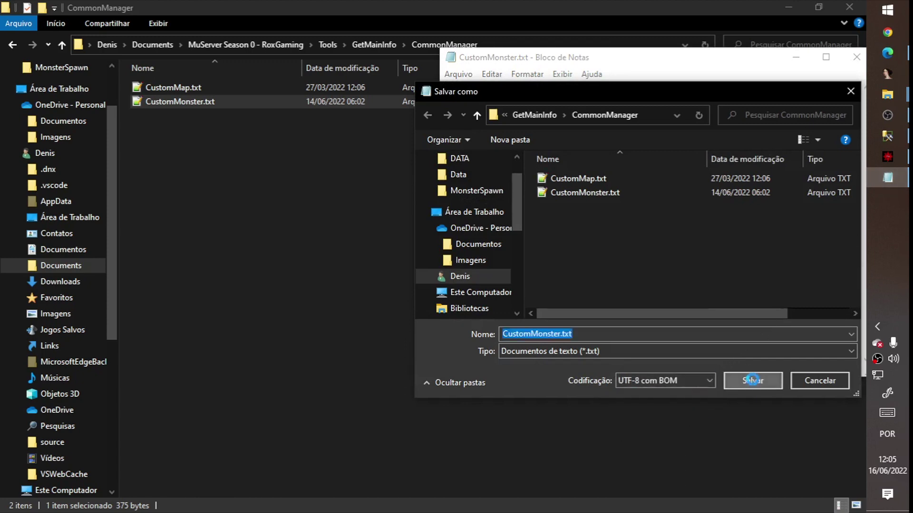
pyautogui.click(750, 382)
pyautogui.hotkey('alt', 'F4')
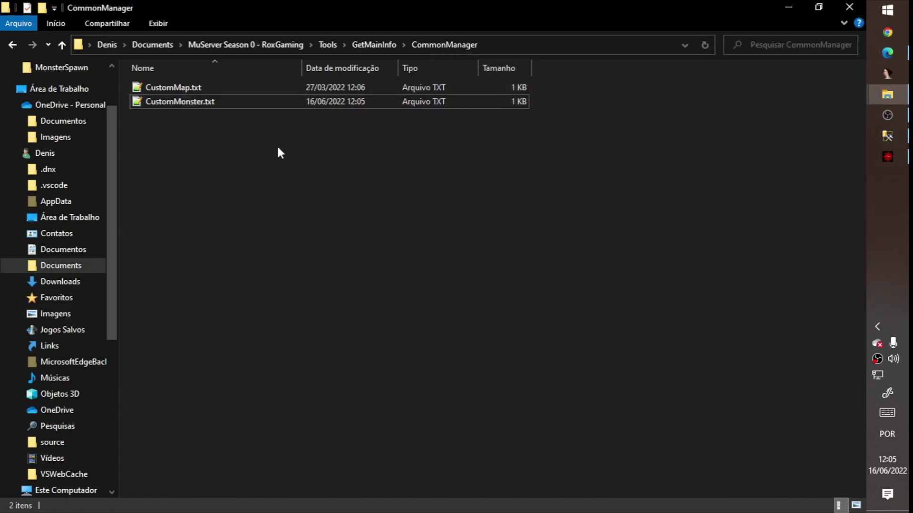
pyautogui.hotkey('alt', 'Up')
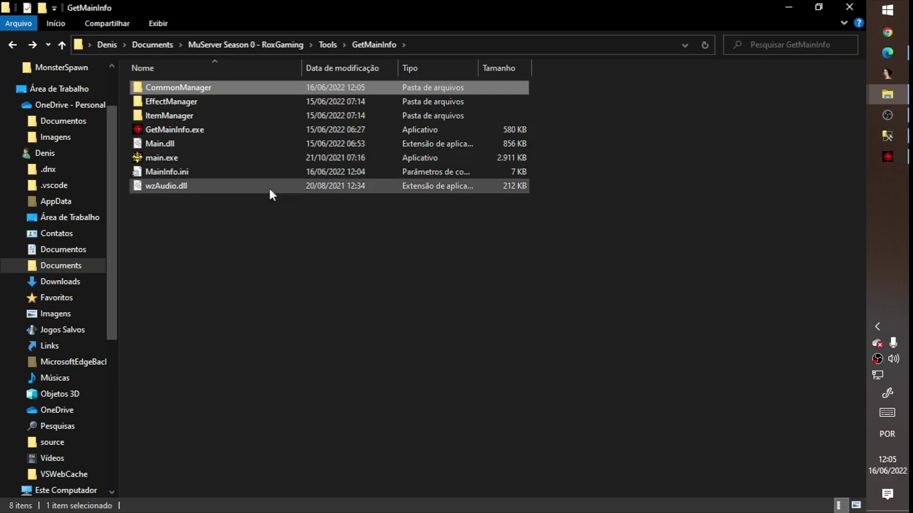
# Run GetMainInfo on the UTF-8 CustomMonster.txt and close the resulting error console
pyautogui.doubleClick(185, 132)
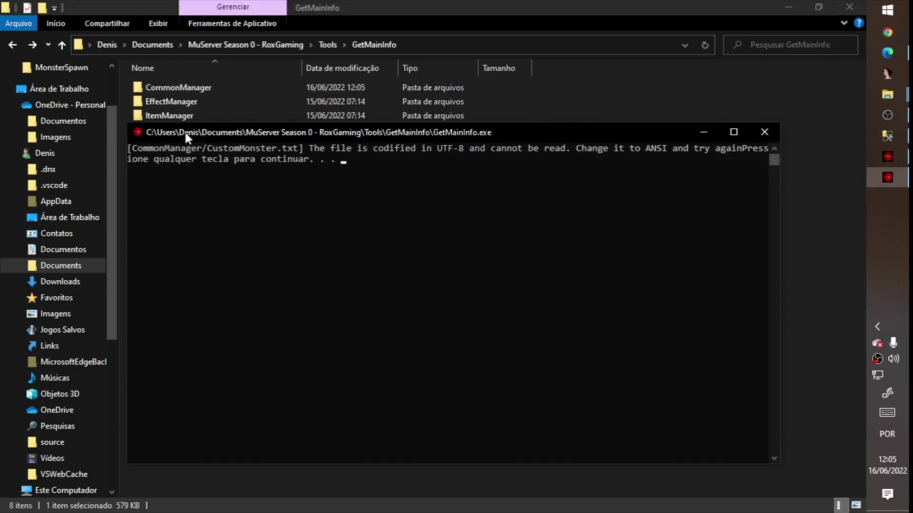
pyautogui.moveTo(784, 205); pyautogui.dragTo(756, 211)
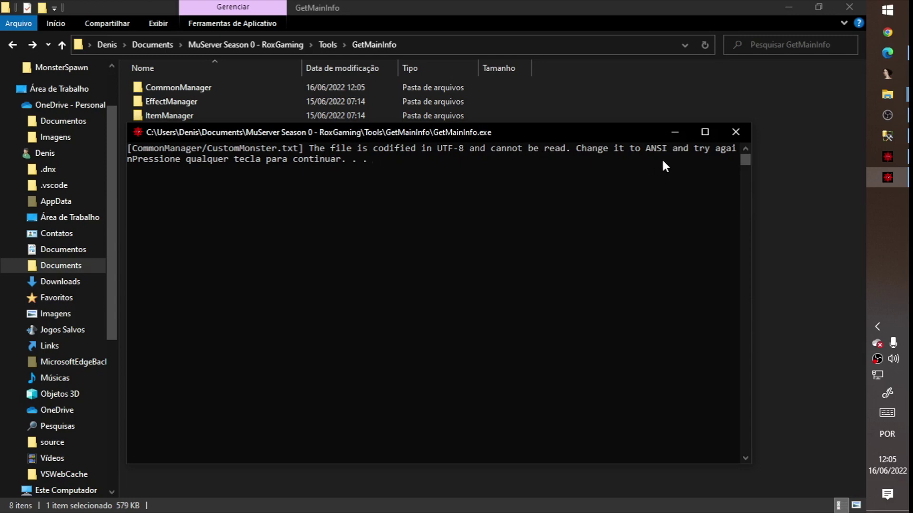
pyautogui.click(735, 132)
# Re-save CustomMonster.txt in Notepad with ANSI encoding, overwriting the existing file
pyautogui.doubleClick(164, 89)
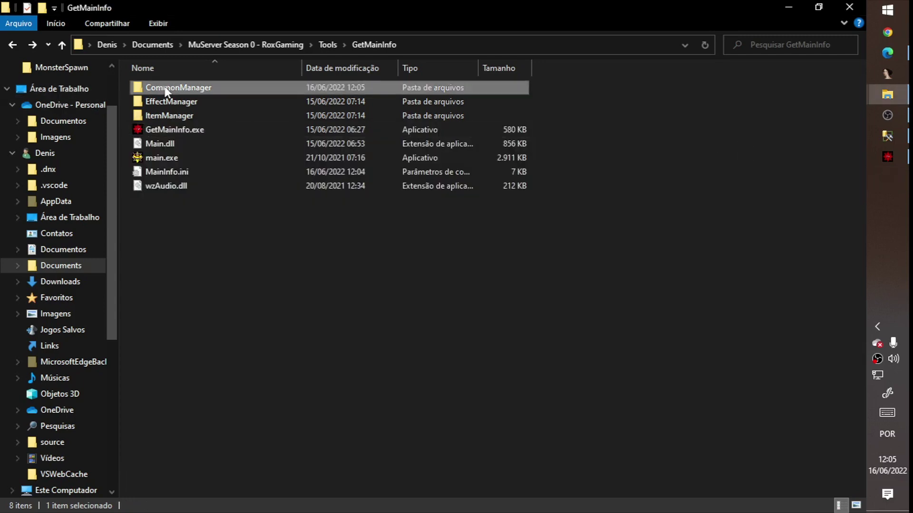
pyautogui.rightClick(165, 98)
pyautogui.click(191, 118)
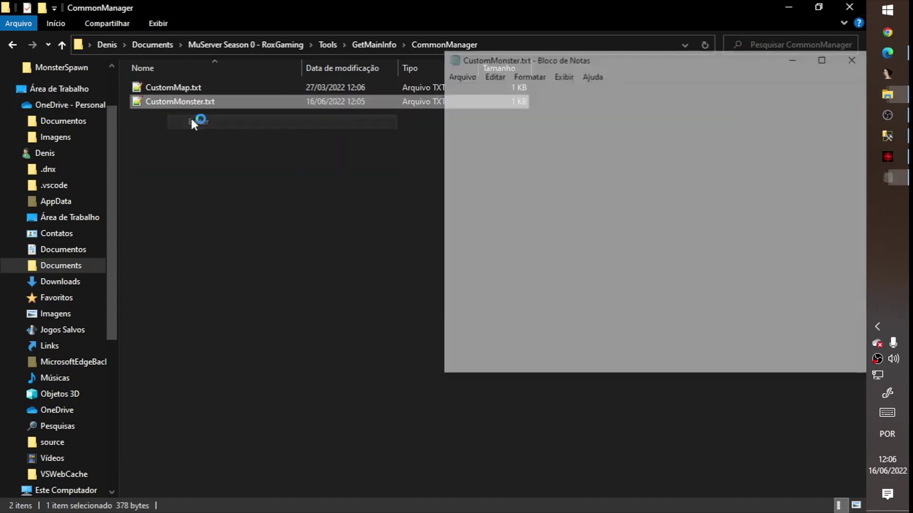
pyautogui.click(458, 74)
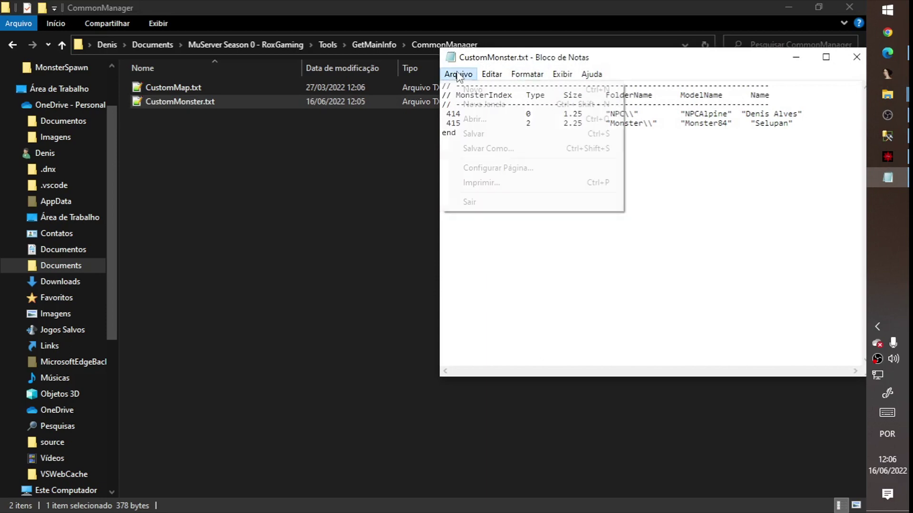
pyautogui.click(486, 145)
pyautogui.click(662, 375)
pyautogui.click(697, 394)
pyautogui.click(761, 379)
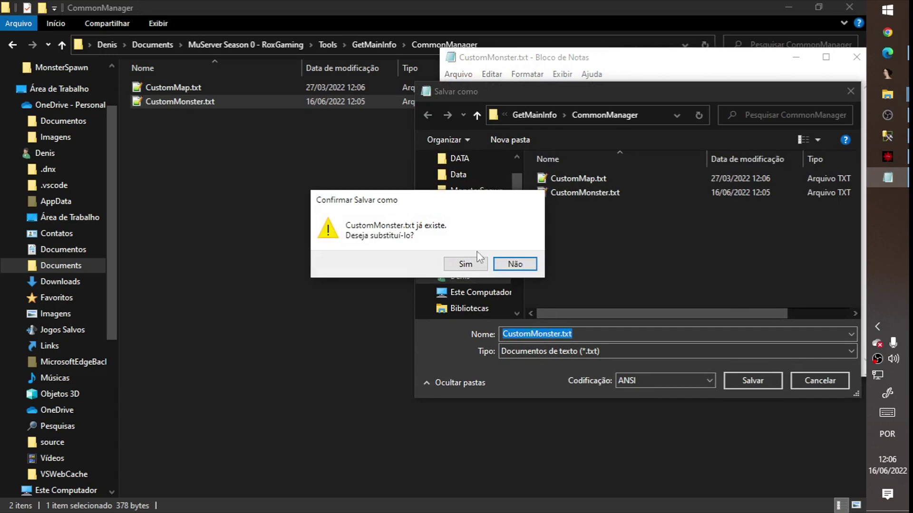
pyautogui.click(471, 263)
pyautogui.hotkey('alt', 'F4')
pyautogui.click(357, 45)
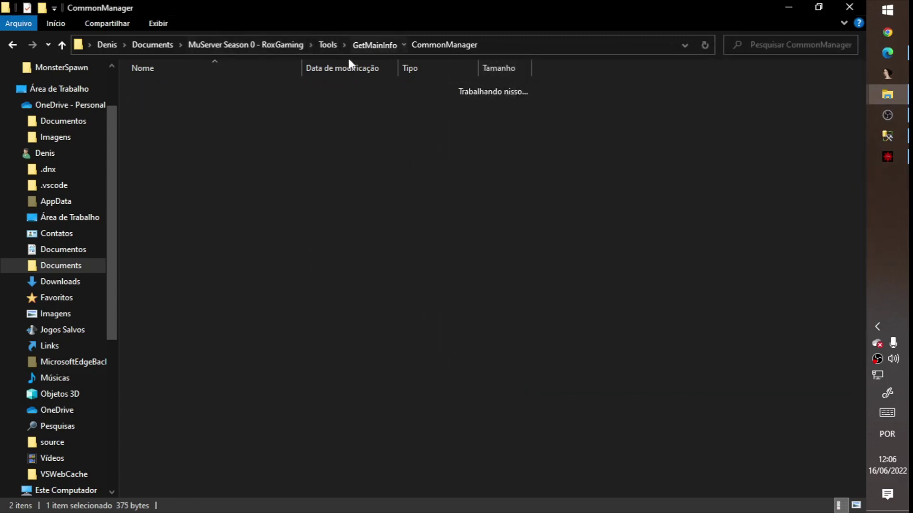
# Regenerate the files with GetMainInfo and paste the new Data folder into Client_EX101, replacing
pyautogui.doubleClick(191, 131)
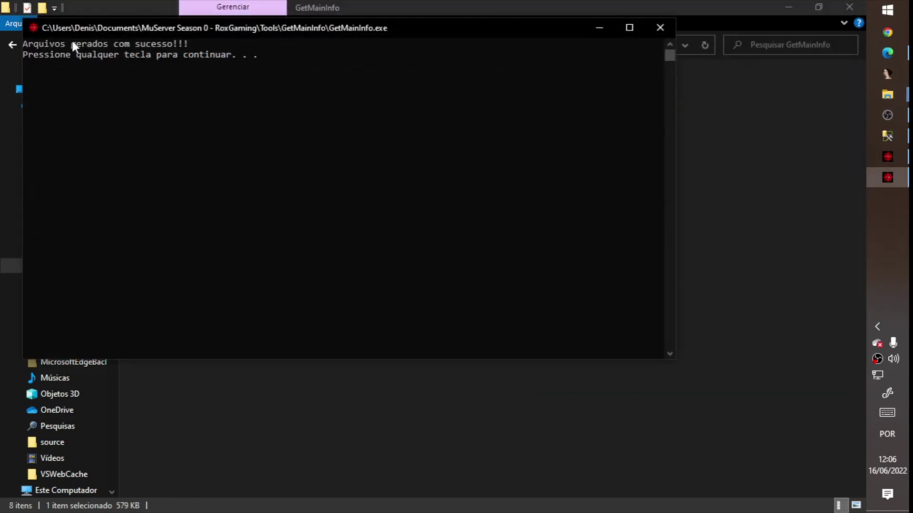
pyautogui.moveTo(210, 30); pyautogui.dragTo(378, 118)
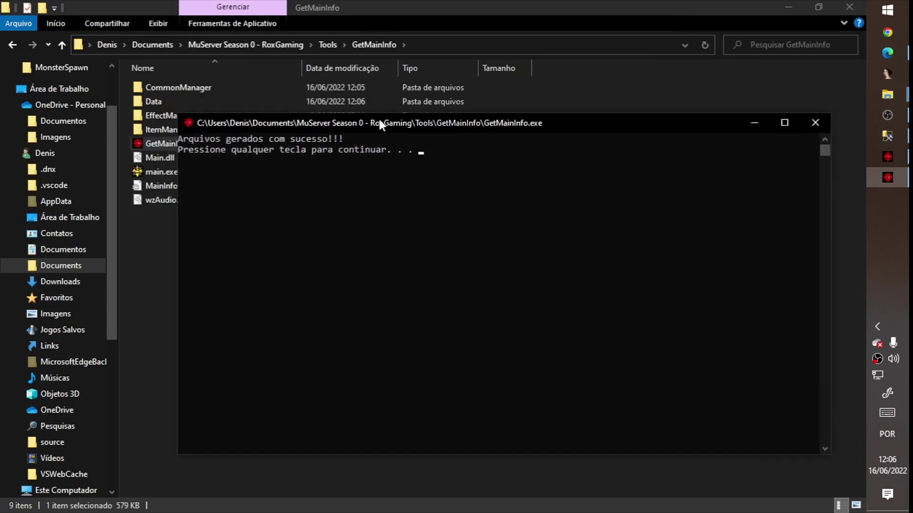
pyautogui.press('Return')
pyautogui.click(206, 101)
pyautogui.hotkey('alt', 'Tab')
pyautogui.press('Tab')
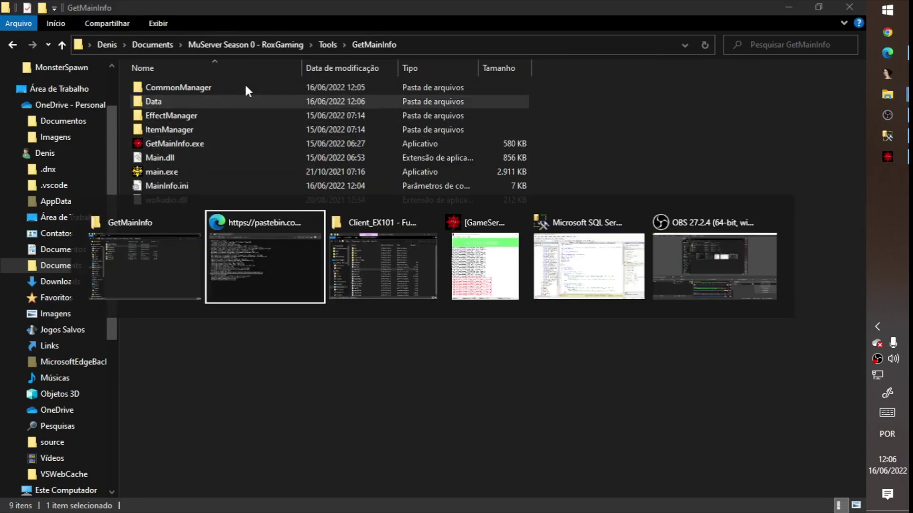
pyautogui.hotkey('ctrl', 'v')
pyautogui.click(546, 151)
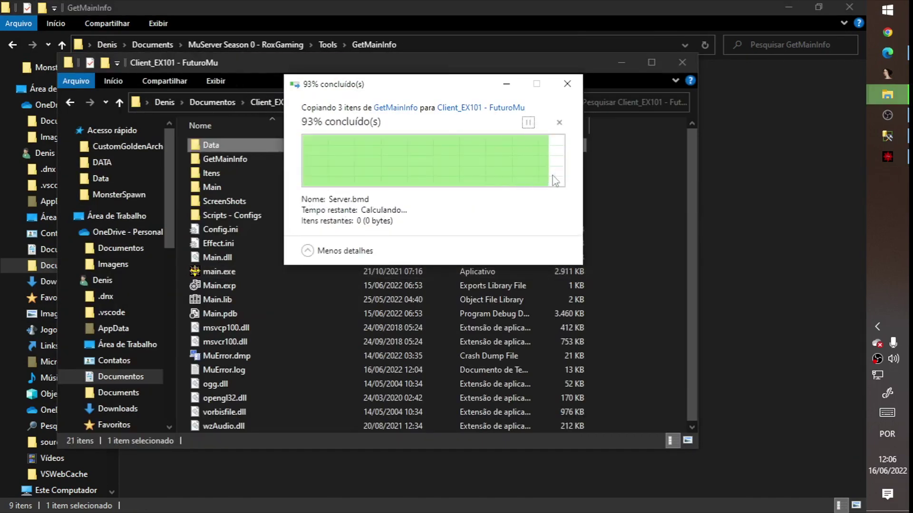
# Open the server's Data\Custom folder under MuServer Season 0 - RoxGaming
pyautogui.click(790, 244)
pyautogui.click(292, 45)
pyautogui.click(152, 102)
pyautogui.doubleClick(153, 102)
pyautogui.doubleClick(159, 101)
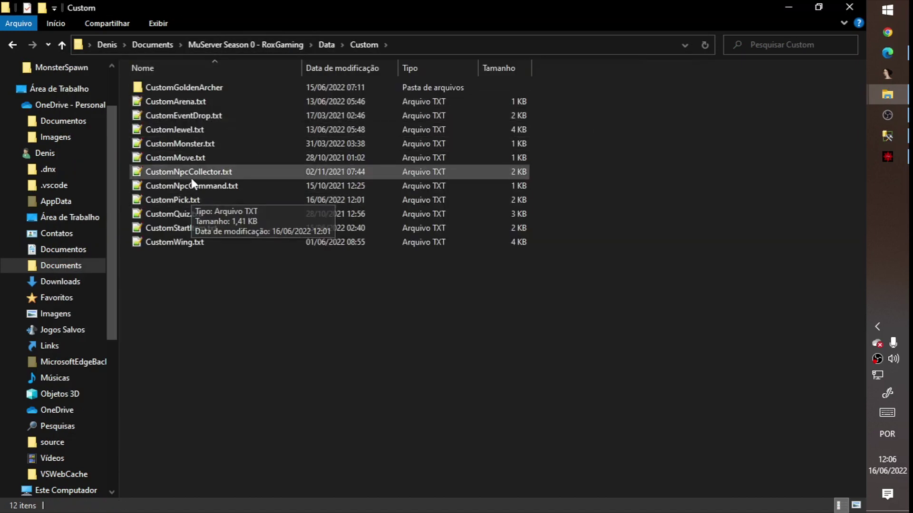
# Re-save CustomPick.txt in Notepad with UTF-8 with BOM encoding, overwriting it
pyautogui.rightClick(190, 203)
pyautogui.click(257, 200)
pyautogui.click(459, 75)
pyautogui.click(517, 149)
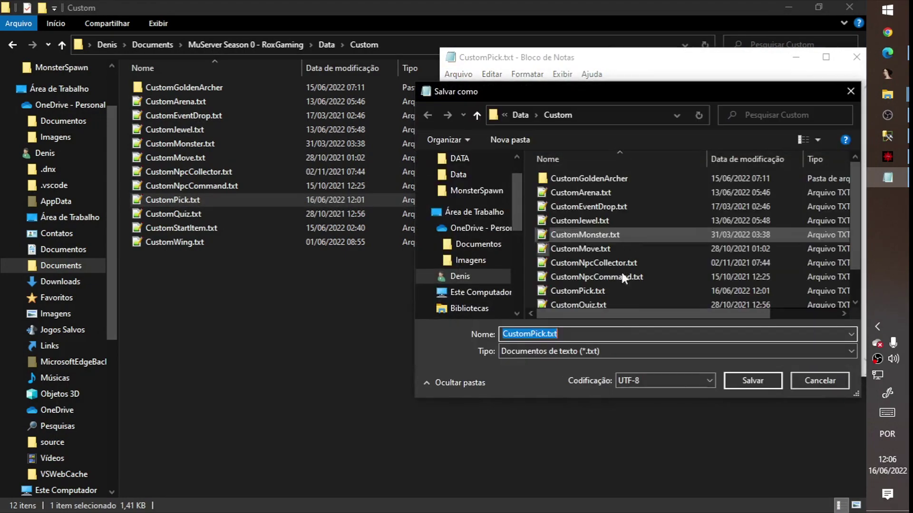
pyautogui.click(690, 383)
pyautogui.click(677, 433)
pyautogui.click(744, 378)
pyautogui.press('s')
pyautogui.click(856, 57)
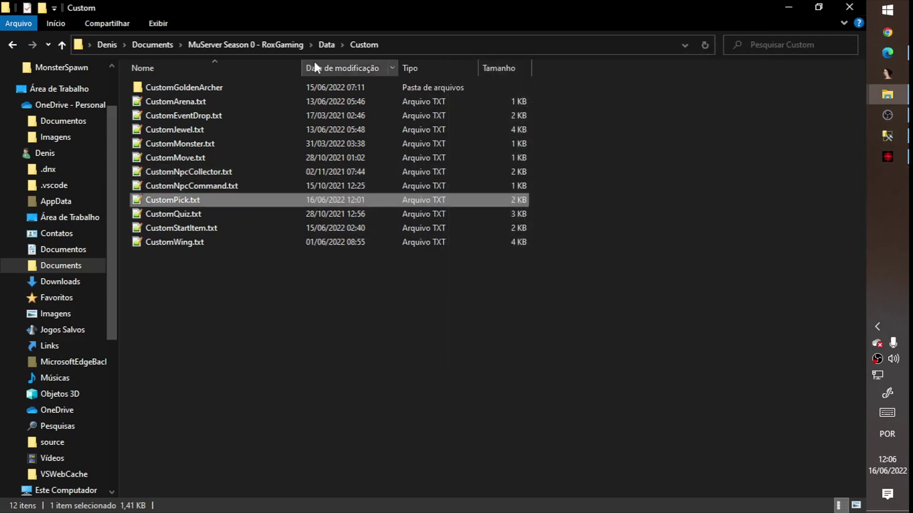
# Use Reload Custom in the running GameServer and dismiss the UTF-8 error
pyautogui.click(292, 47)
pyautogui.click(880, 154)
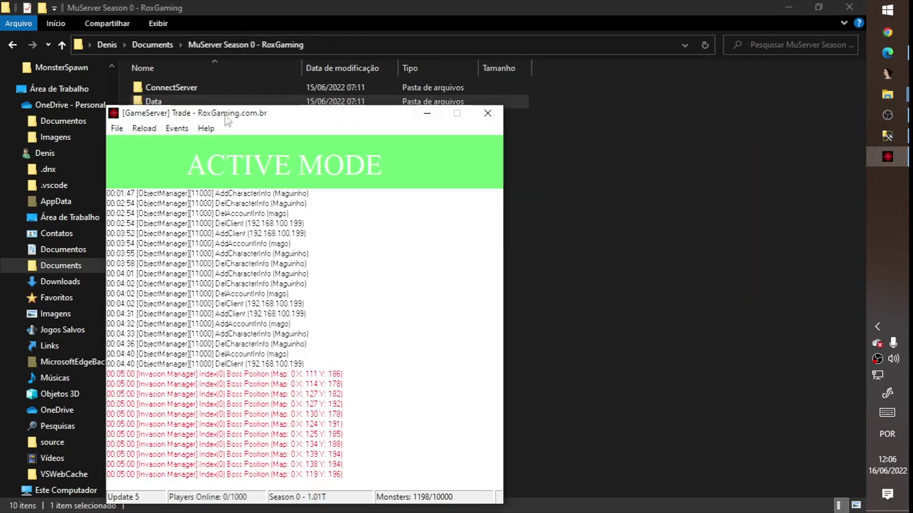
pyautogui.click(144, 128)
pyautogui.click(198, 225)
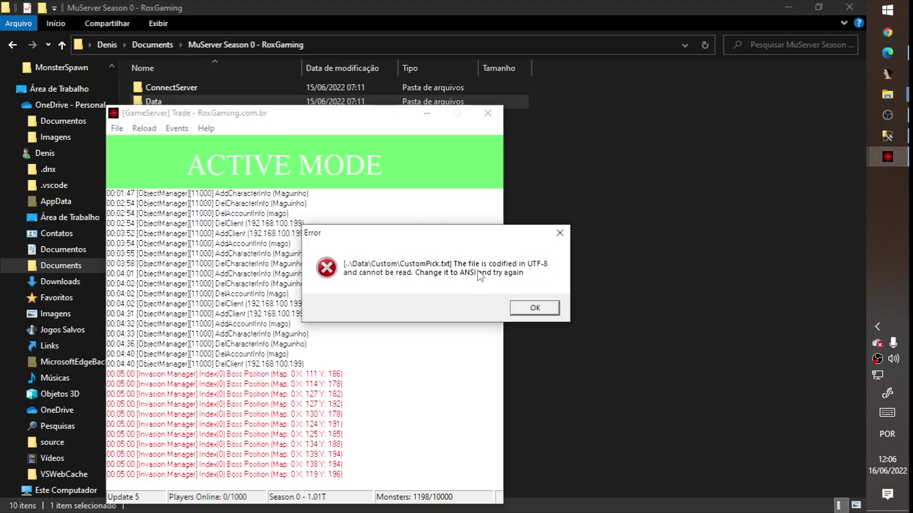
pyautogui.click(528, 306)
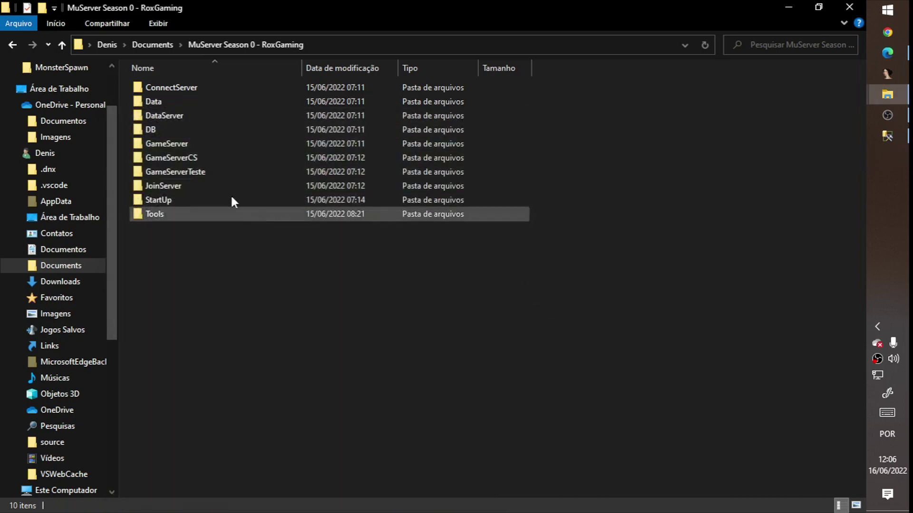
# Start GameServer.exe from the GameServer folder and dismiss the same UTF-8 error
pyautogui.click(191, 144)
pyautogui.doubleClick(191, 144)
pyautogui.doubleClick(186, 210)
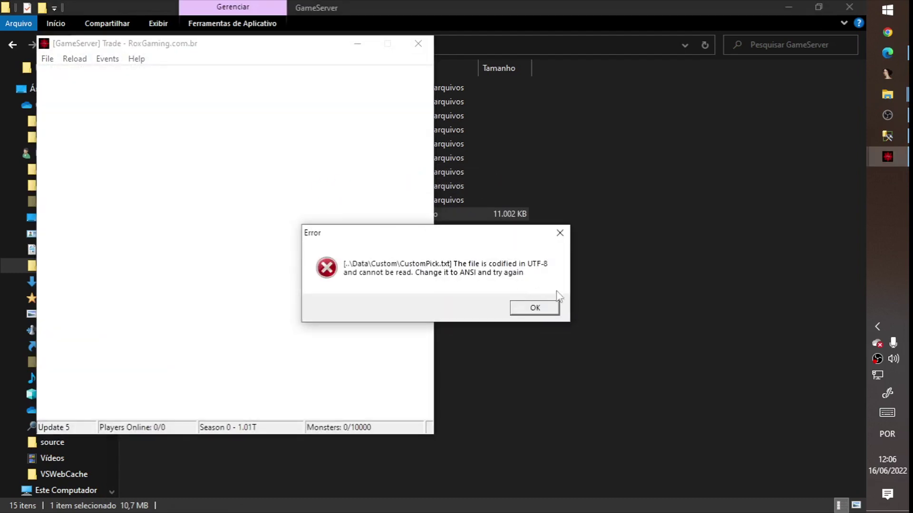
pyautogui.click(554, 307)
# In Data\Custom, re-save CustomPick.txt with ANSI encoding, overwriting the UTF-8 version
pyautogui.click(255, 48)
pyautogui.click(181, 101)
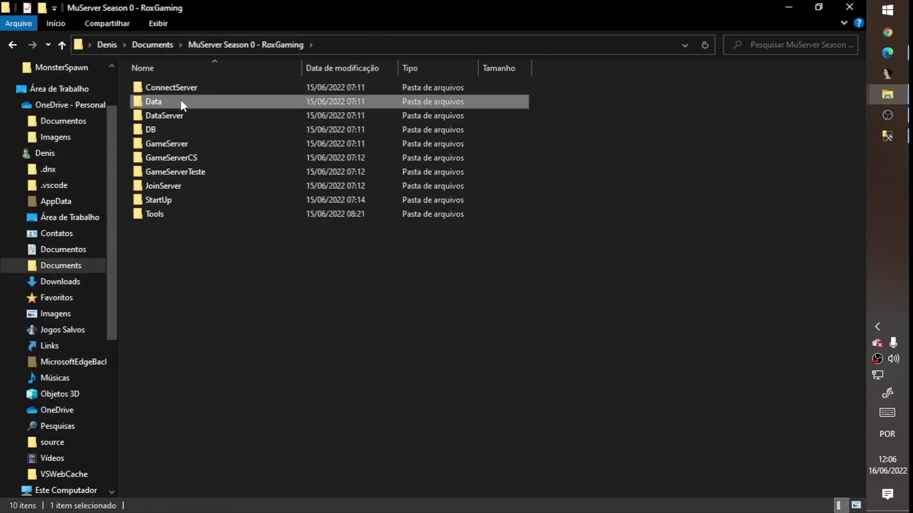
pyautogui.doubleClick(181, 101)
pyautogui.doubleClick(175, 101)
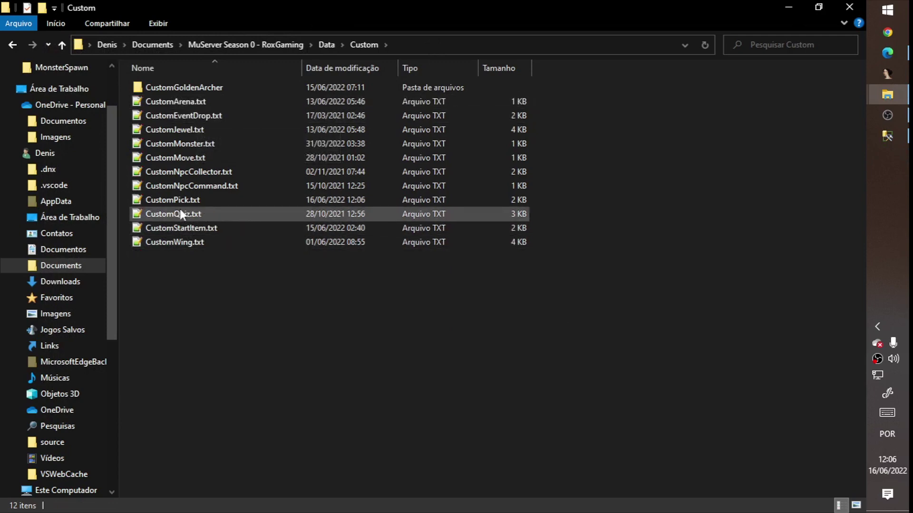
pyautogui.rightClick(181, 200)
pyautogui.click(204, 200)
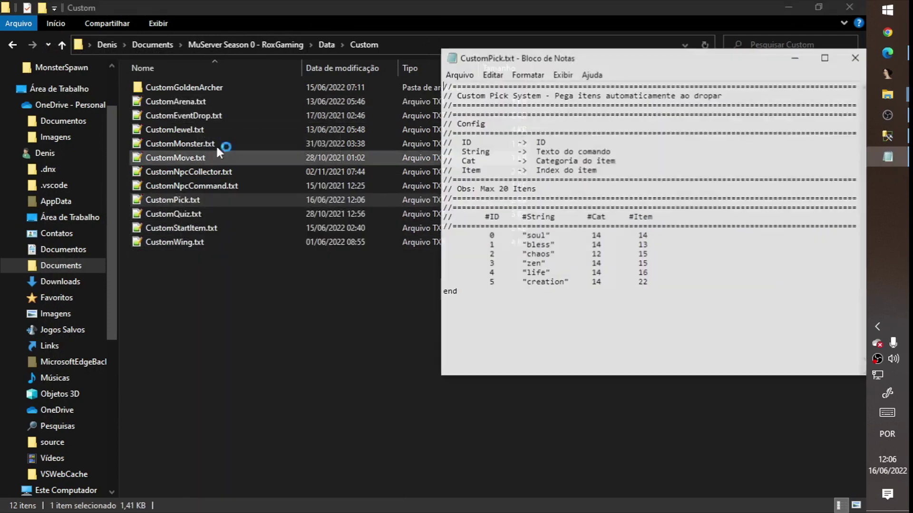
pyautogui.click(459, 74)
pyautogui.click(527, 149)
pyautogui.click(677, 380)
pyautogui.click(666, 397)
pyautogui.click(753, 381)
pyautogui.click(466, 263)
pyautogui.hotkey('alt', 'F4')
# Relaunch GameServer.exe, which now starts cleanly in Active Mode
pyautogui.click(279, 50)
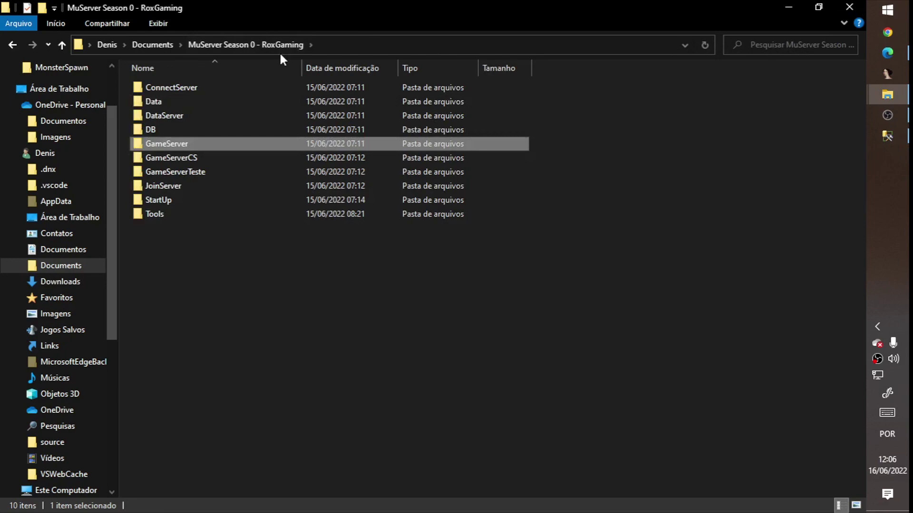
pyautogui.press('Return')
pyautogui.press('g')
pyautogui.press('Return')
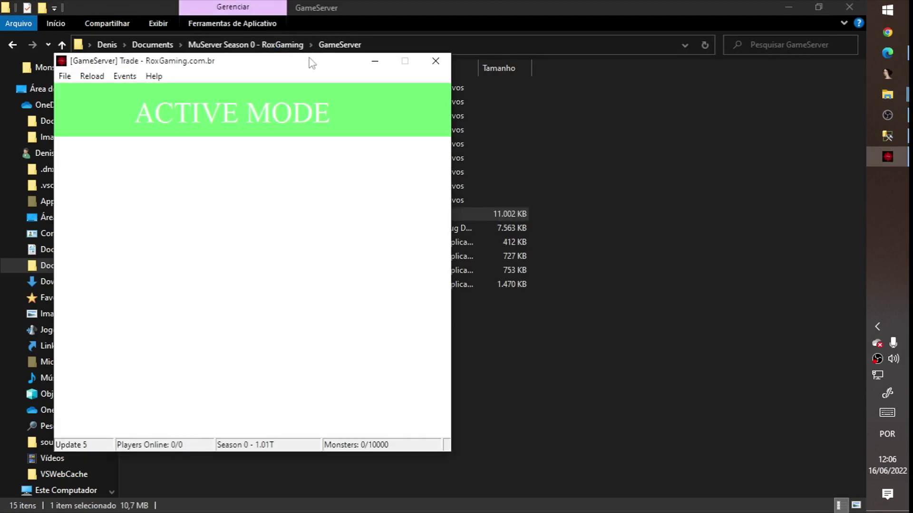
pyautogui.click(647, 214)
# Highlight a line of the Update 5 changelog in Edge, then run main.exe from Client_EX101
pyautogui.click(888, 53)
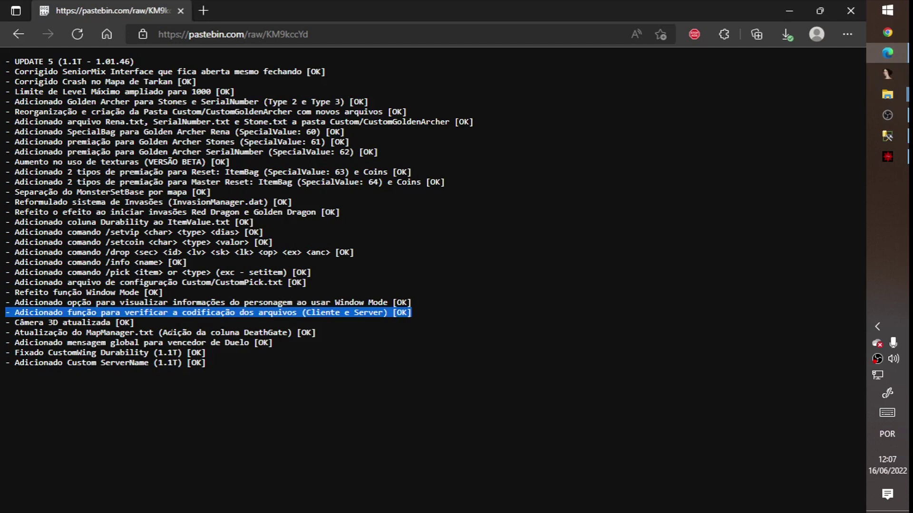
pyautogui.tripleClick(136, 321)
pyautogui.hotkey('alt', 'Tab')
pyautogui.hotkey('alt', 'Tab')
pyautogui.hotkey('alt', 'Tab')
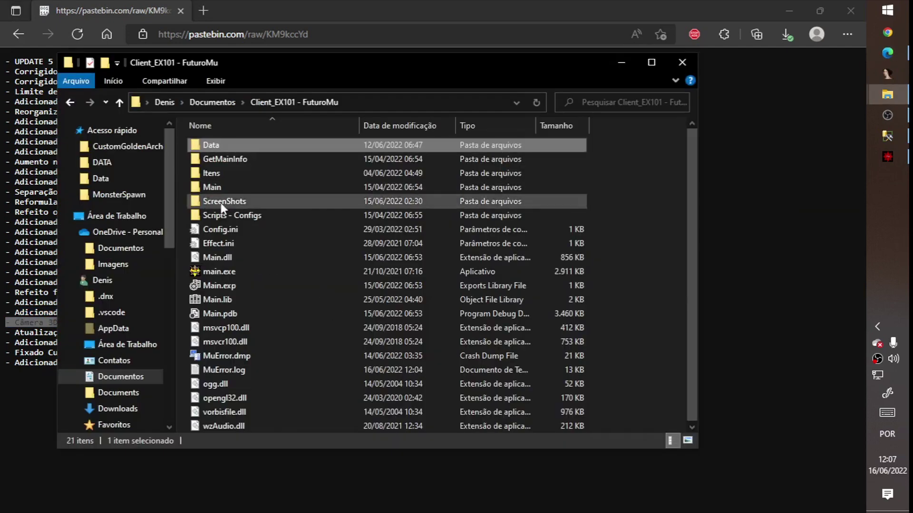
pyautogui.click(226, 273)
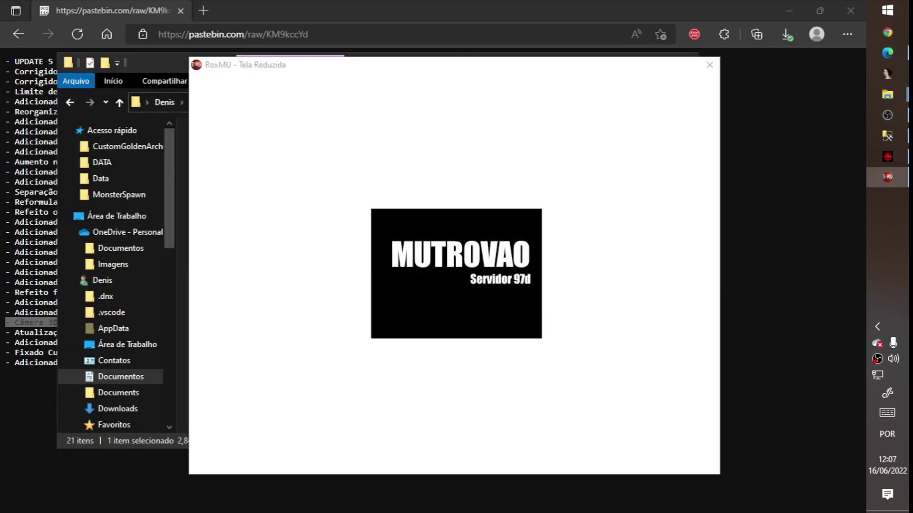
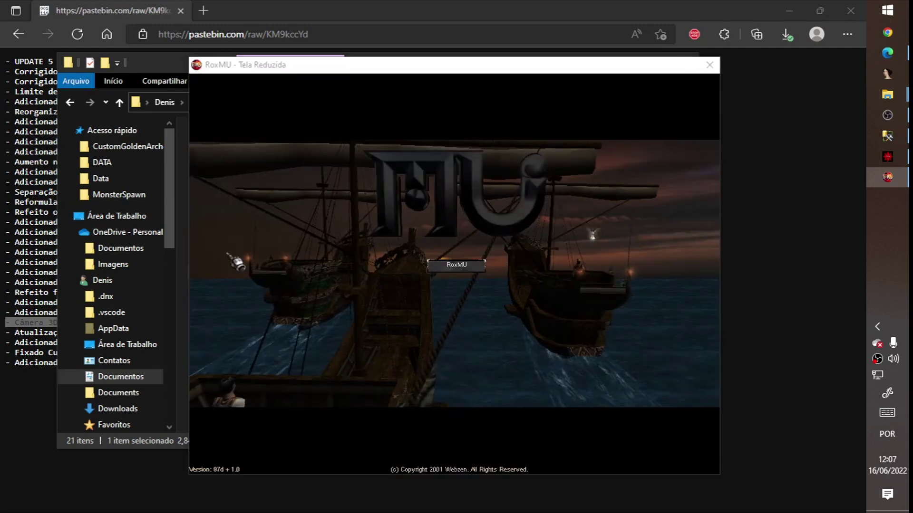
# Log in to the RoxMU server and sub-server and enter the game with the character
pyautogui.click(456, 265)
pyautogui.click(550, 261)
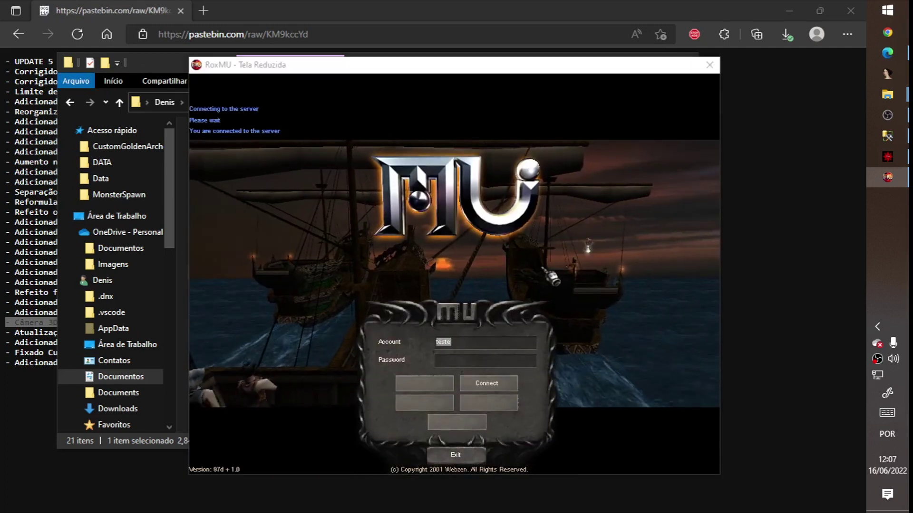
pyautogui.press('Return')
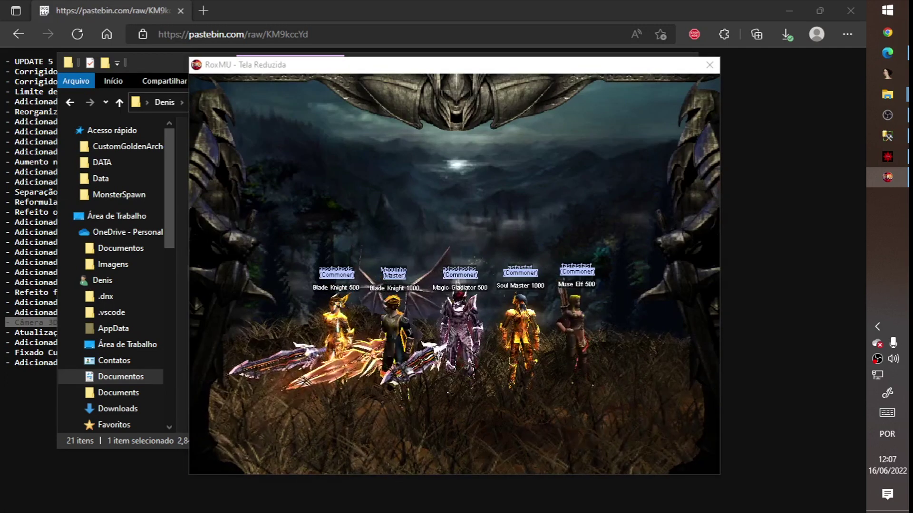
pyautogui.doubleClick(388, 376)
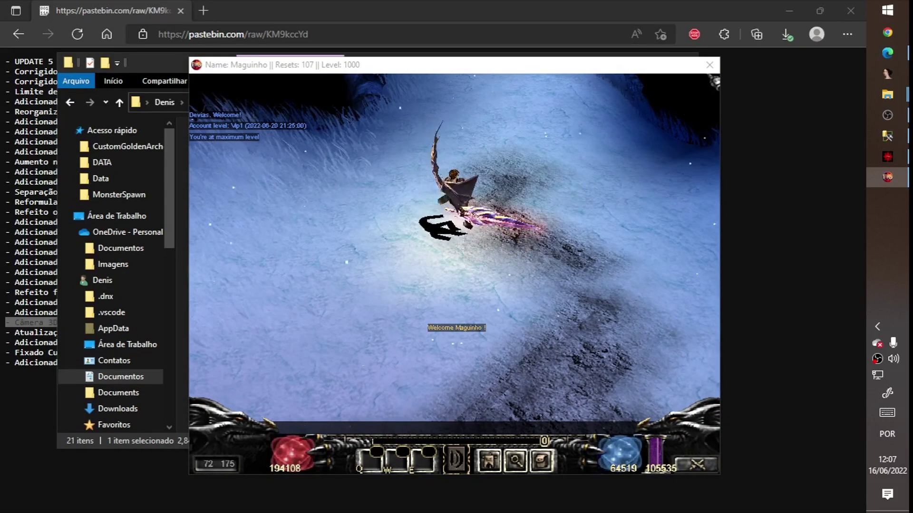
# Highlight the MapManager.txt entry in the Pastebin update notes, then return to File Explorer
pyautogui.hotkey('alt', 'Tab')
pyautogui.hotkey('alt', 'Tab')
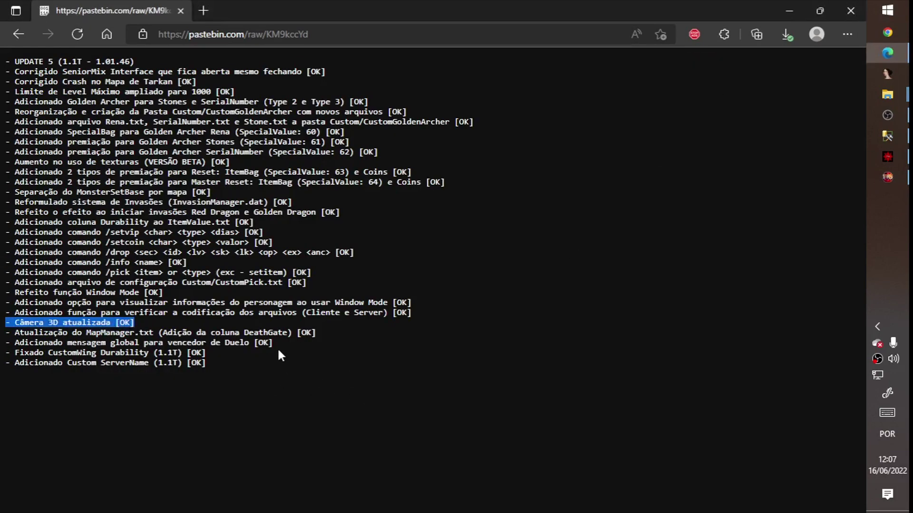
pyautogui.tripleClick(326, 333)
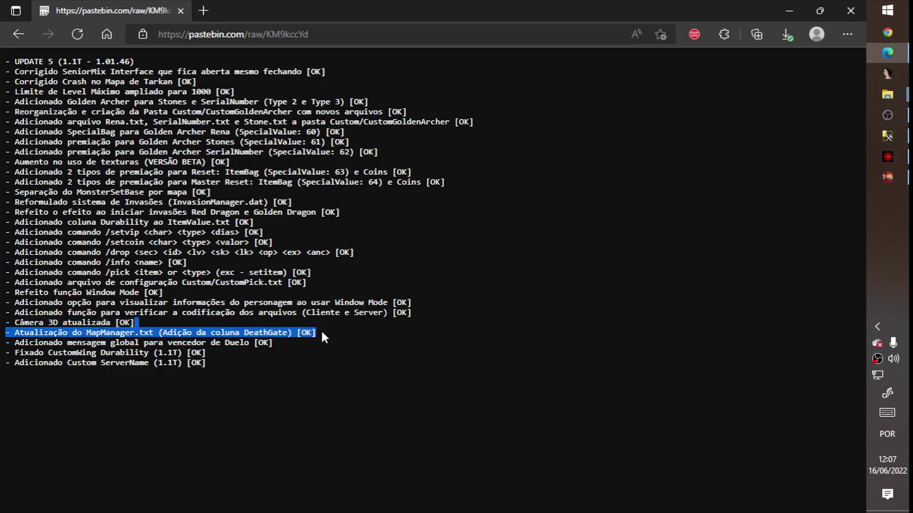
pyautogui.hotkey('alt', 'Tab')
pyautogui.hotkey('alt', 'Tab')
pyautogui.hotkey('alt', 'Tab')
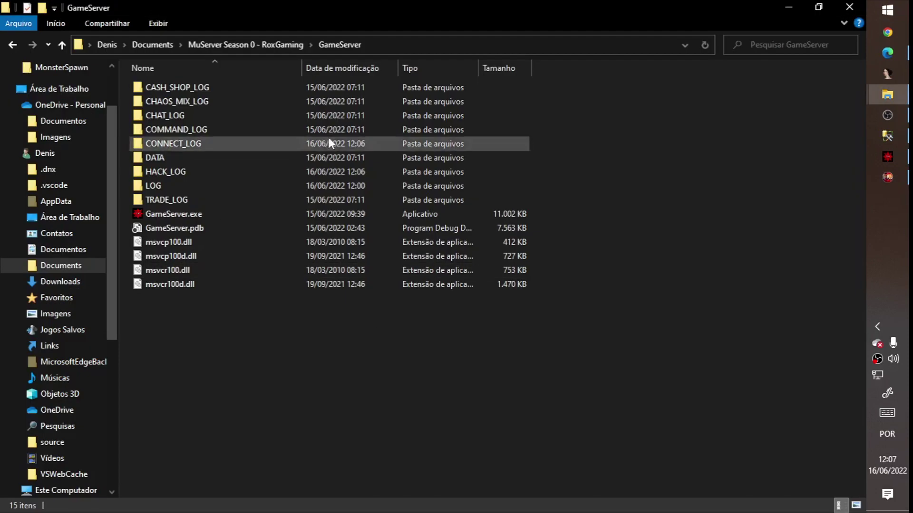
# Open MapManager.txt from the Data folder in a maximized Notepad window
pyautogui.click(284, 47)
pyautogui.doubleClick(151, 103)
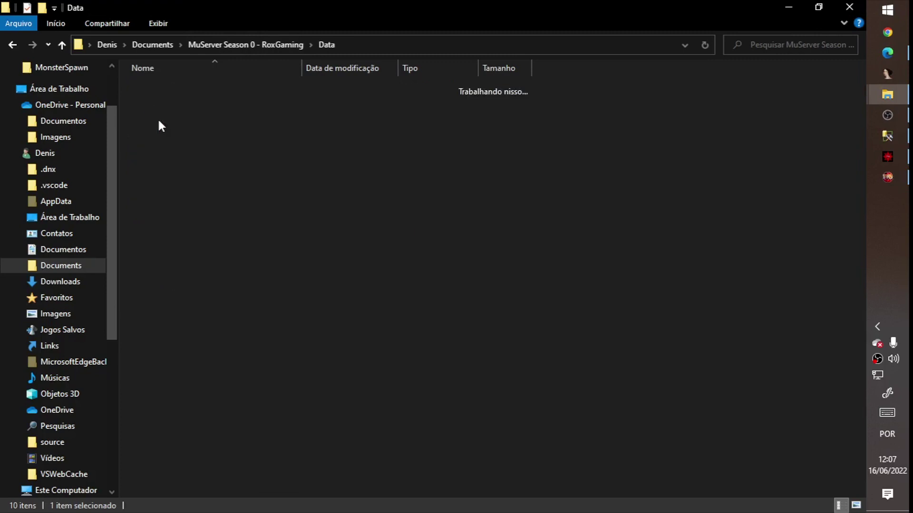
pyautogui.rightClick(184, 300)
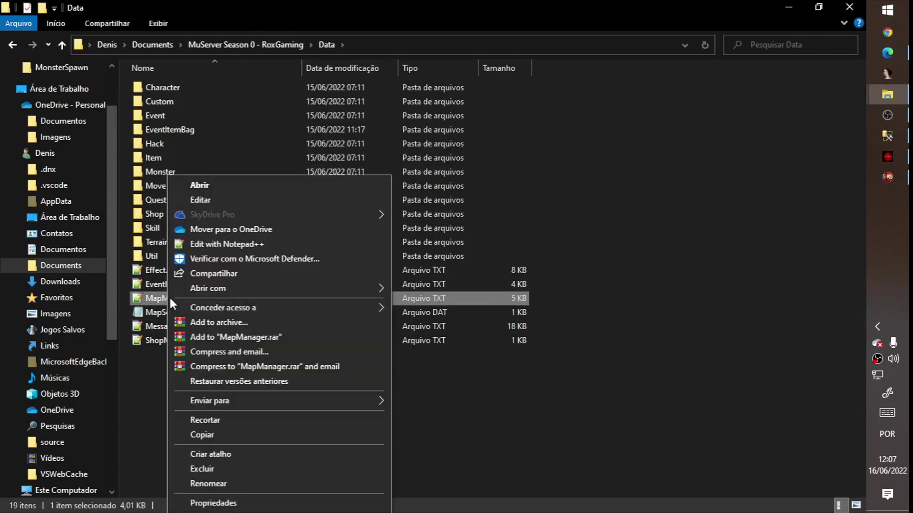
pyautogui.click(219, 200)
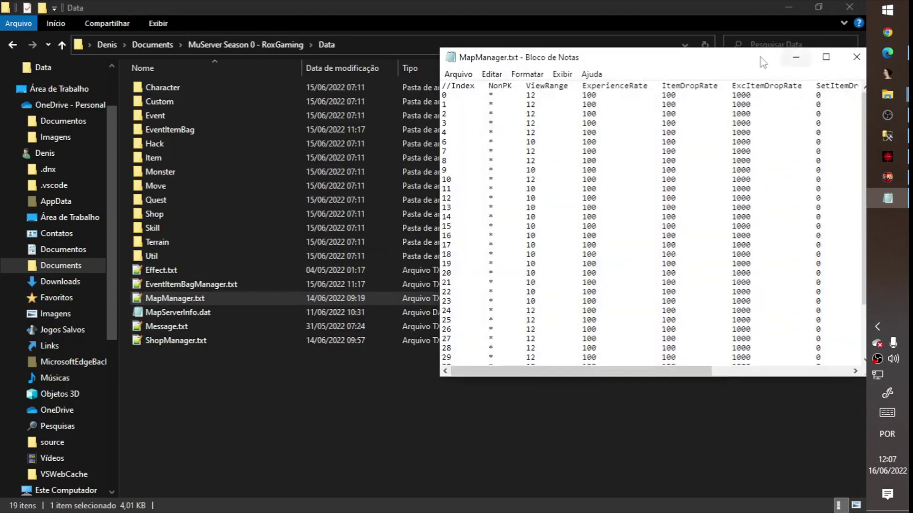
pyautogui.press('super+Up')
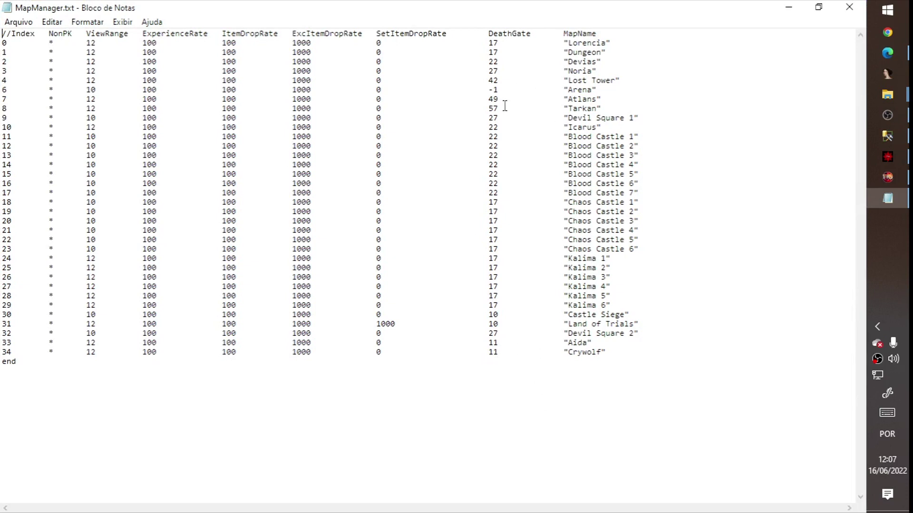
# Change Lorencia's DeathGate value from 17 to -1 and save MapManager.txt
pyautogui.moveTo(498, 41); pyautogui.dragTo(489, 42)
pyautogui.write('-1')
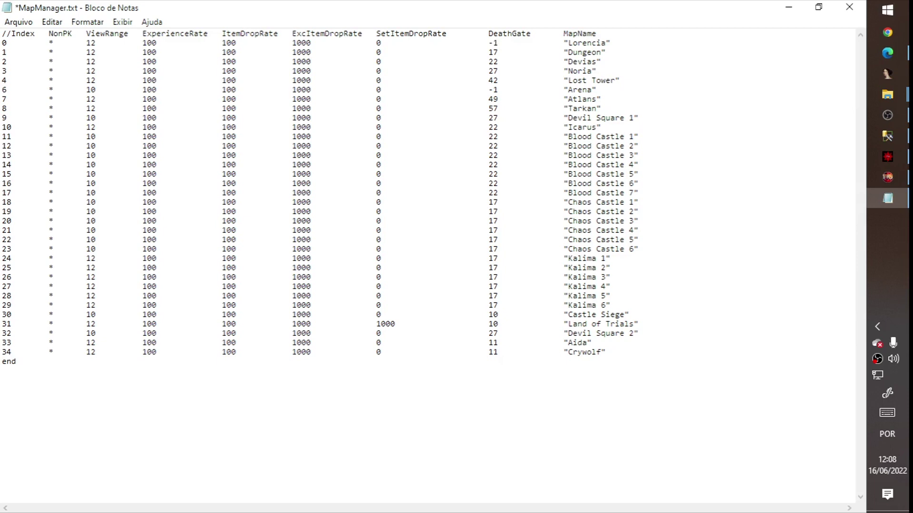
pyautogui.hotkey('ctrl', 's')
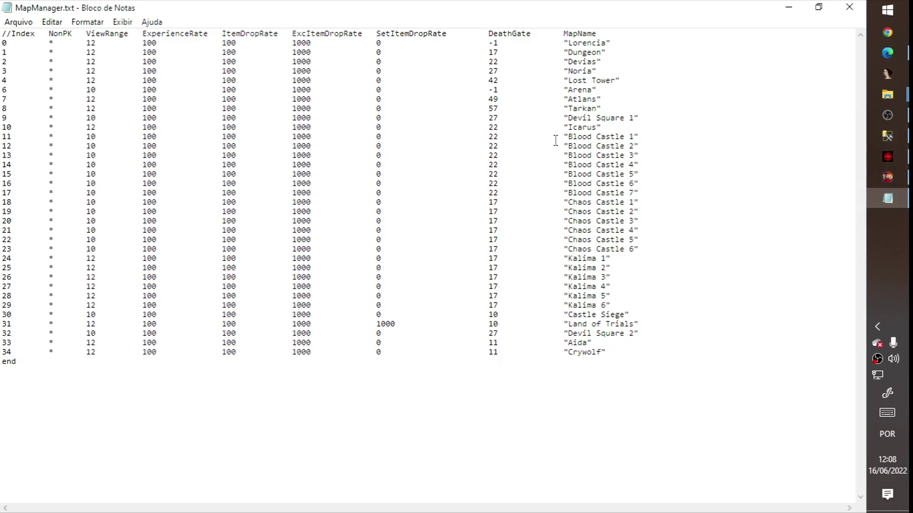
pyautogui.hotkey('alt', 'F4')
# Check the duel-winner message note in the changelog and go to Message.txt in the Data folder
pyautogui.hotkey('alt', 'Tab')
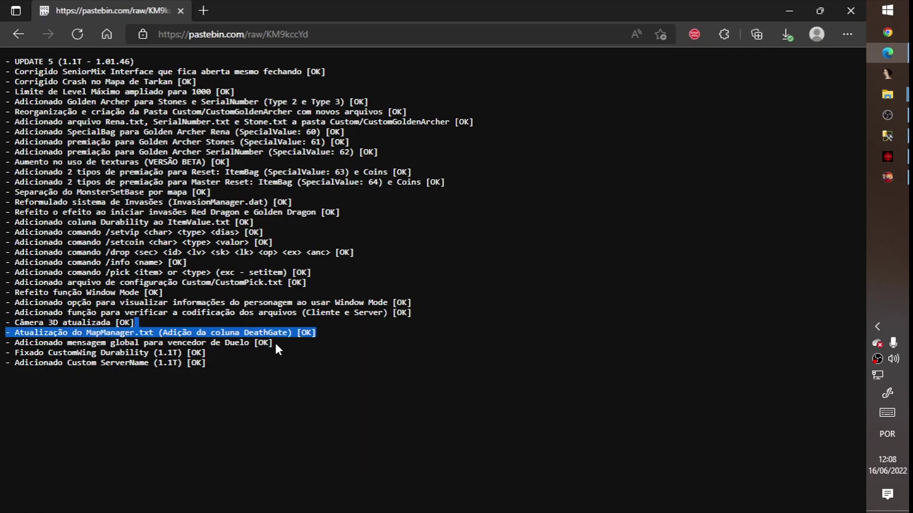
pyautogui.tripleClick(278, 340)
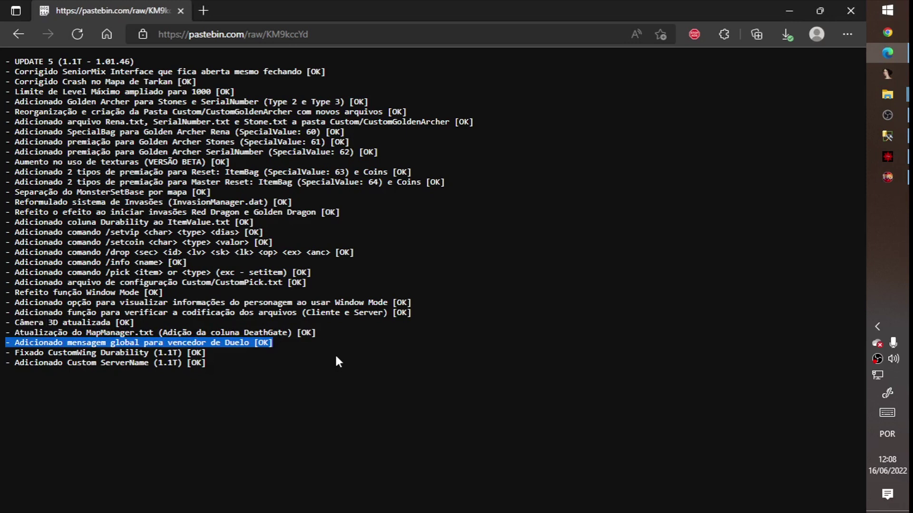
pyautogui.hotkey('alt', 'Tab')
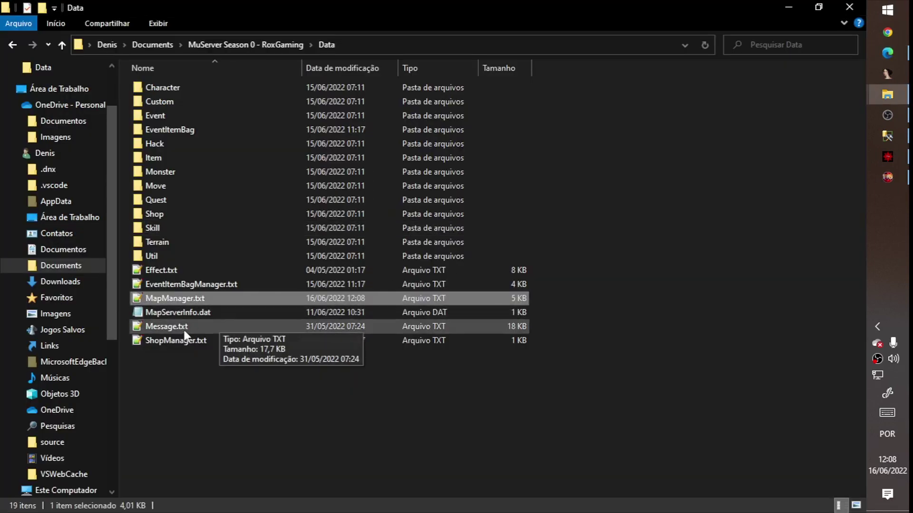
pyautogui.click(177, 327)
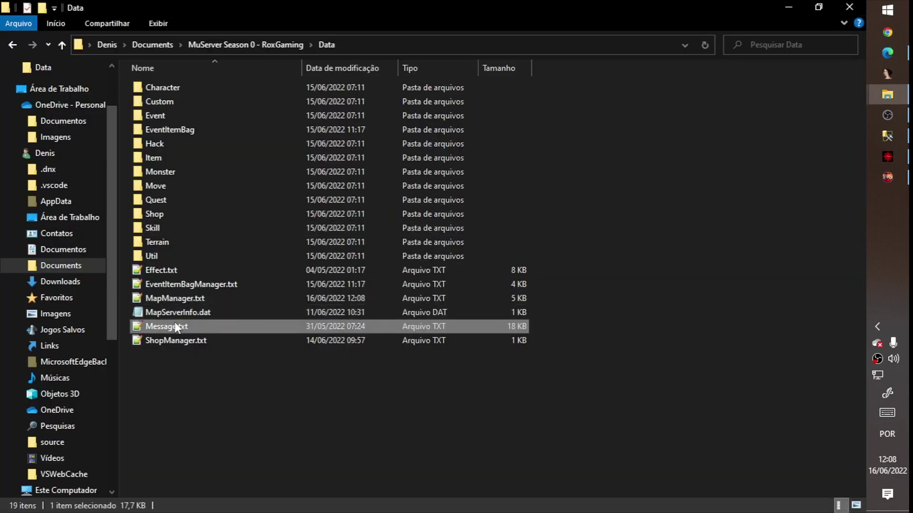
pyautogui.rightClick(177, 326)
# Open Message.txt in Notepad and browse the messages around line 510
pyautogui.click(238, 203)
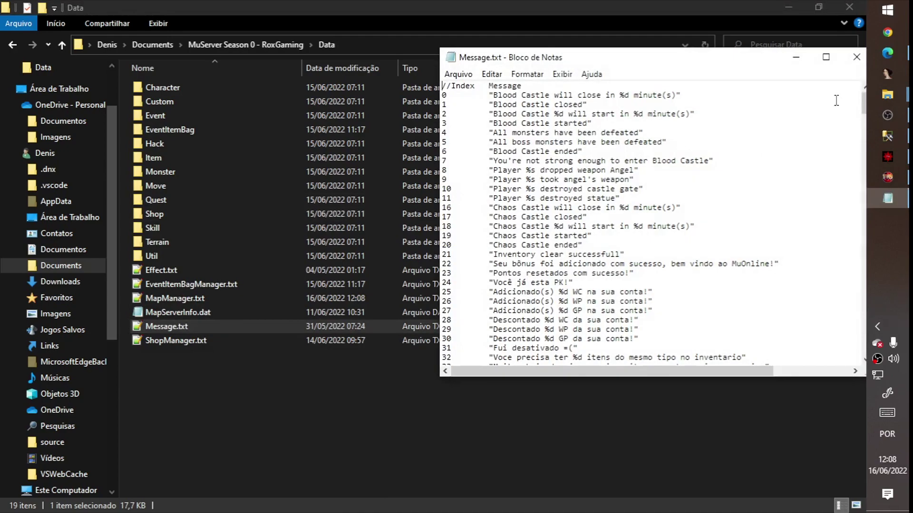
pyautogui.moveTo(863, 97); pyautogui.dragTo(851, 364)
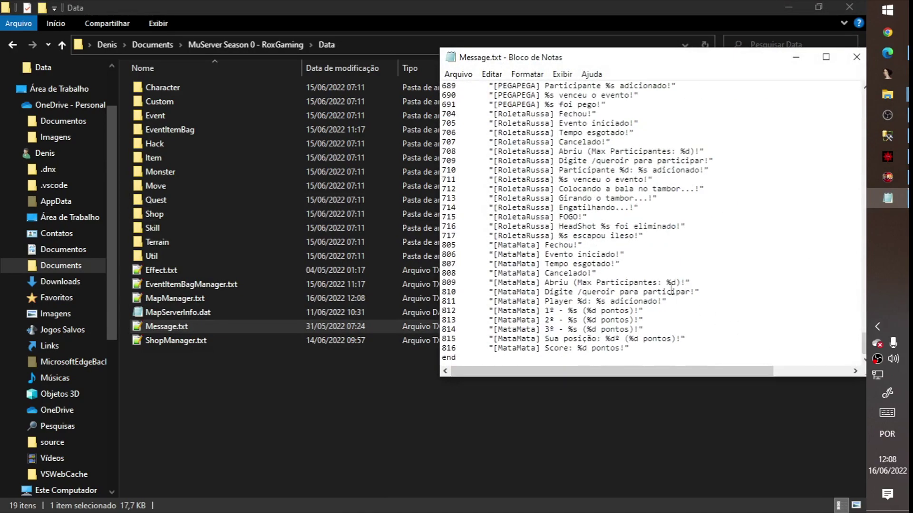
pyautogui.scroll(8, 672, 289)
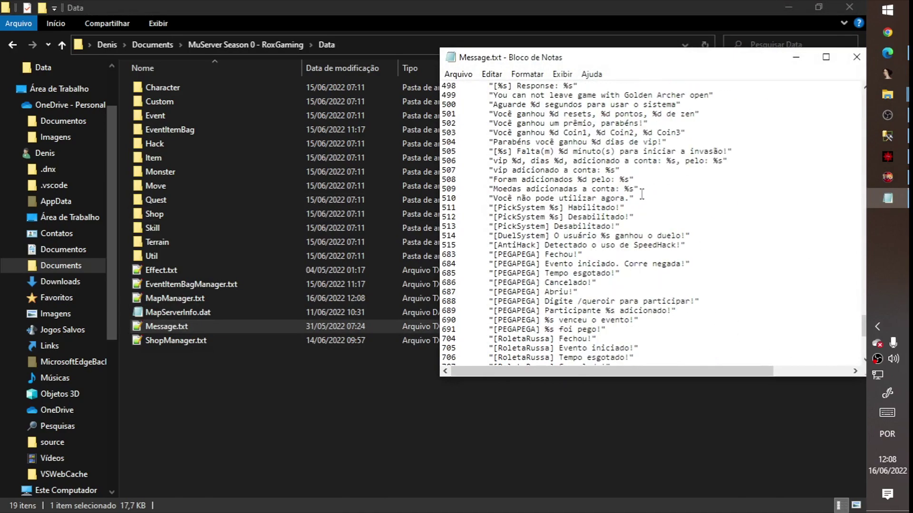
pyautogui.scroll(-4, 611, 260)
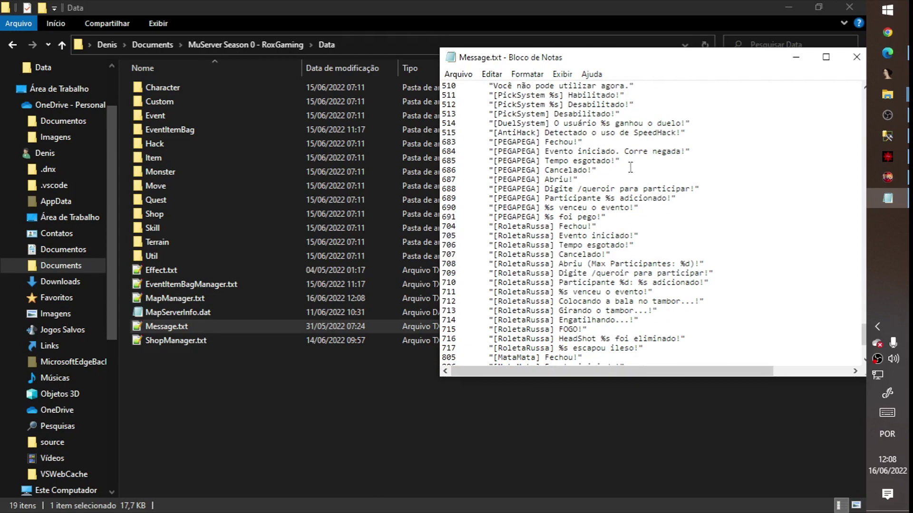
pyautogui.scroll(1, 618, 151)
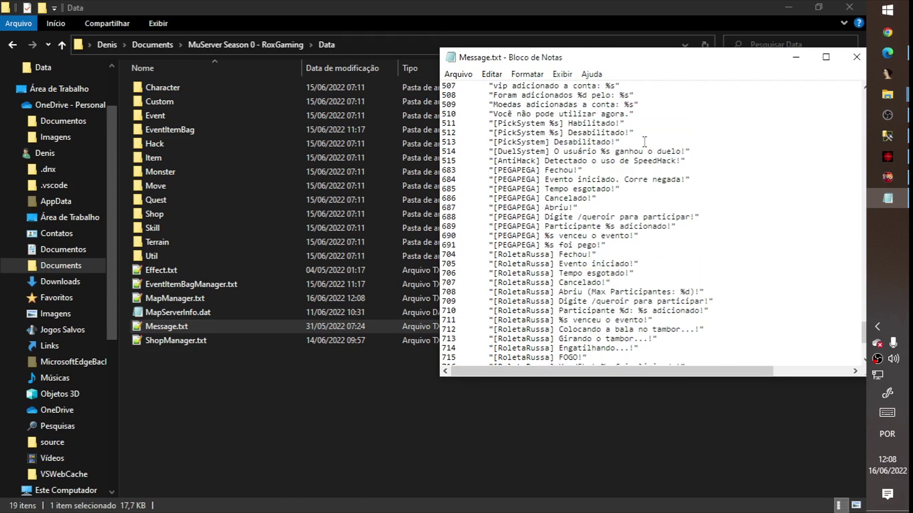
pyautogui.click(645, 115)
pyautogui.scroll(1, 650, 114)
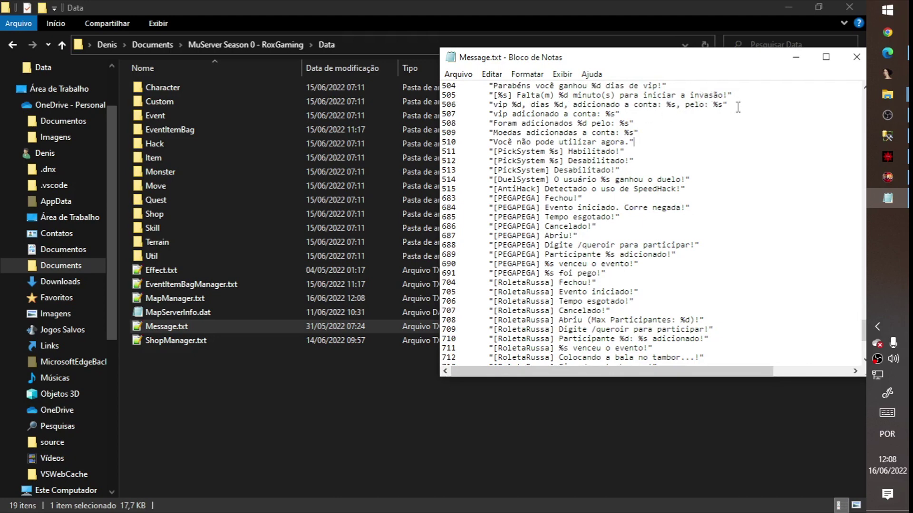
pyautogui.scroll(1, 661, 132)
pyautogui.scroll(1, 657, 124)
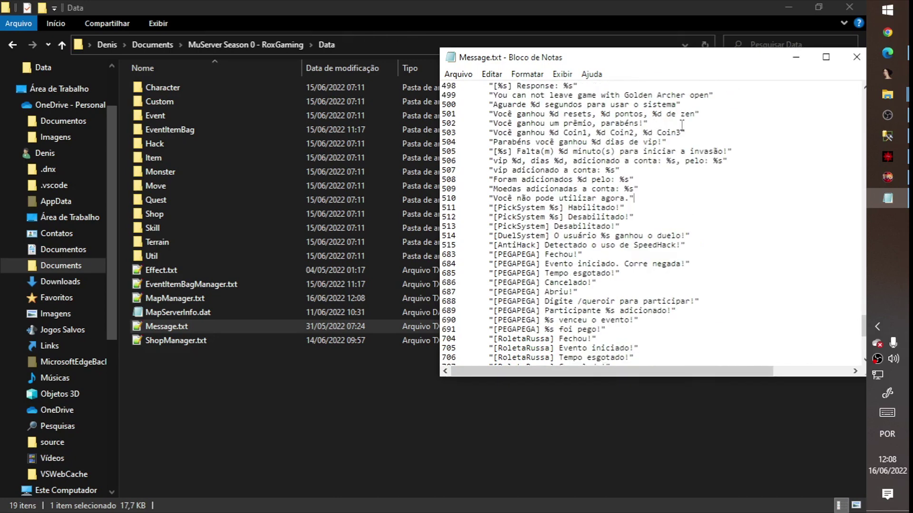
pyautogui.scroll(2, 695, 112)
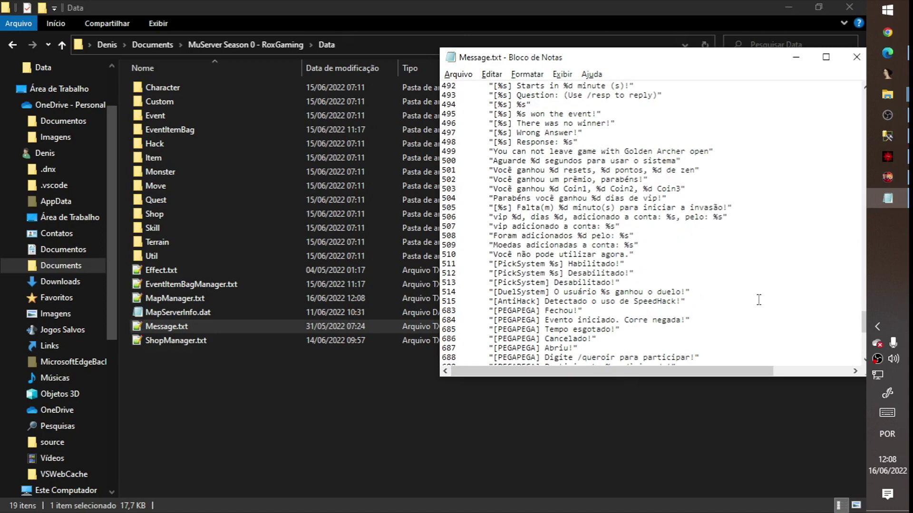
pyautogui.hotkey('alt', 'F4')
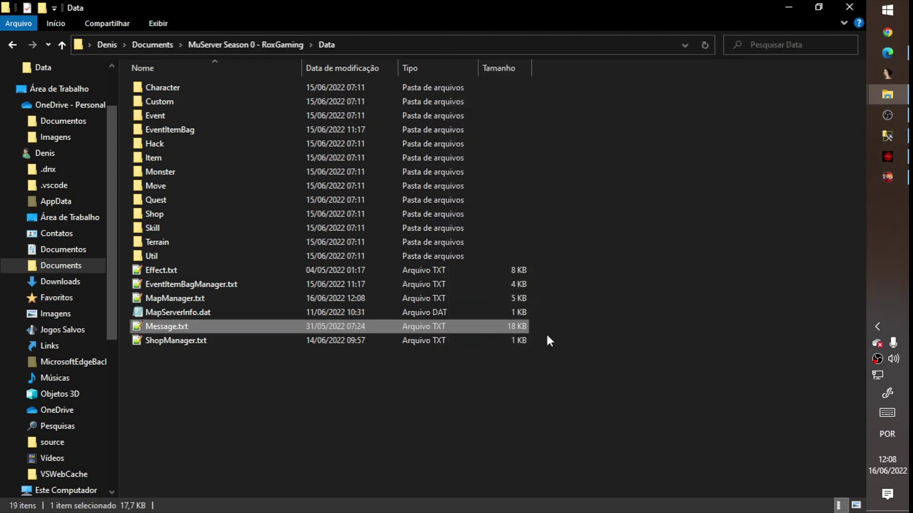
# Reopen Message.txt and inspect the '%d de zen' message on line 501
pyautogui.rightClick(447, 324)
pyautogui.click(515, 198)
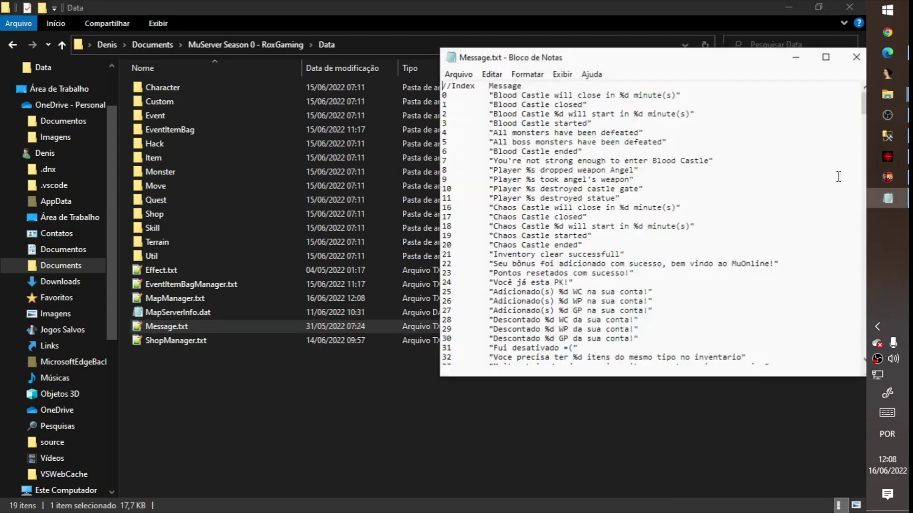
pyautogui.moveTo(863, 100); pyautogui.dragTo(861, 330)
pyautogui.scroll(6, 586, 217)
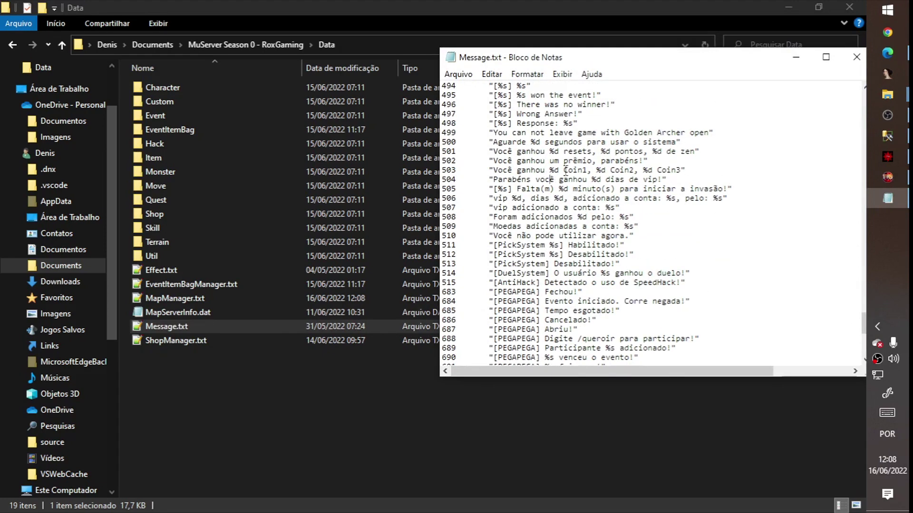
pyautogui.click(652, 151)
pyautogui.press('alt')
pyautogui.press('Escape')
pyautogui.hotkey('alt', 'F4')
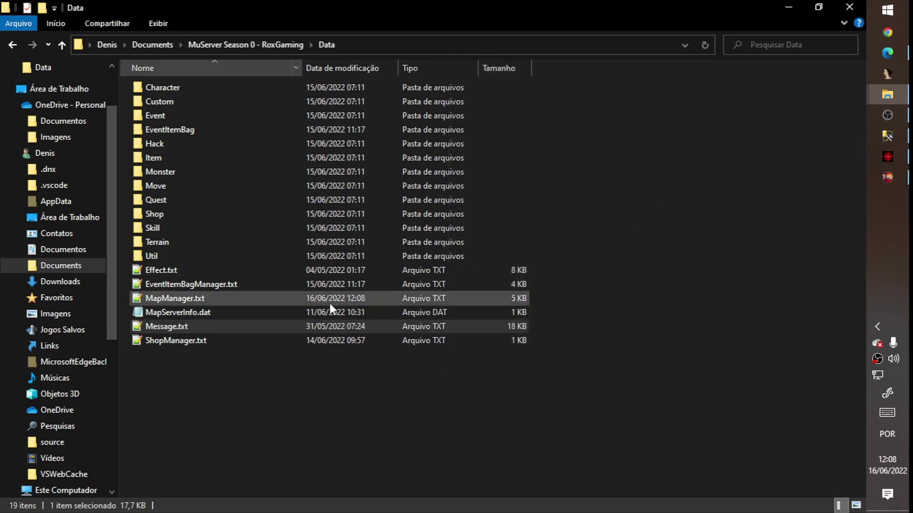
# Reopen Message.txt and select the DuelSystem duel-winner message on line 514
pyautogui.rightClick(349, 326)
pyautogui.click(415, 195)
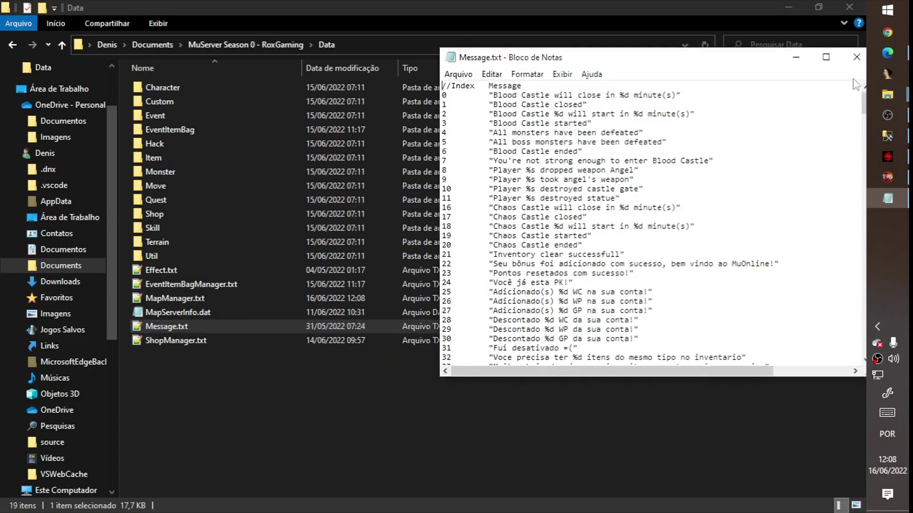
pyautogui.moveTo(864, 102); pyautogui.dragTo(846, 320)
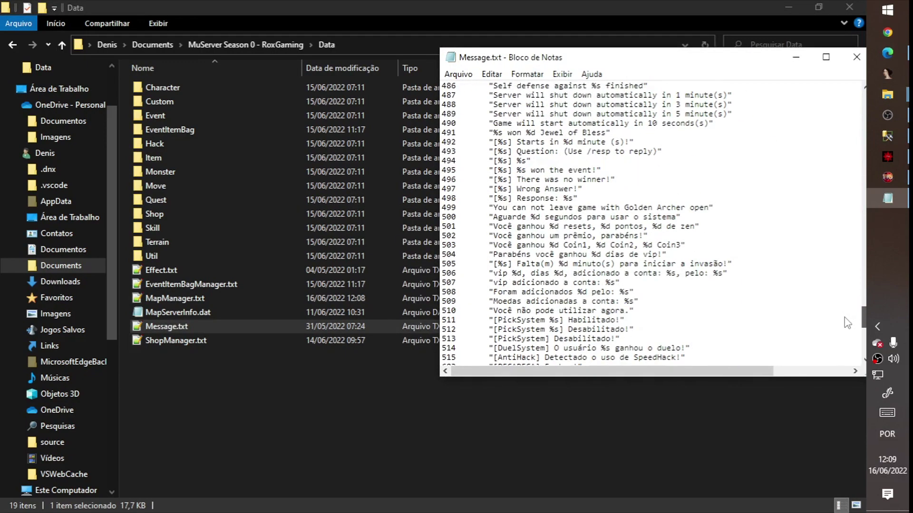
pyautogui.scroll(-3, 616, 318)
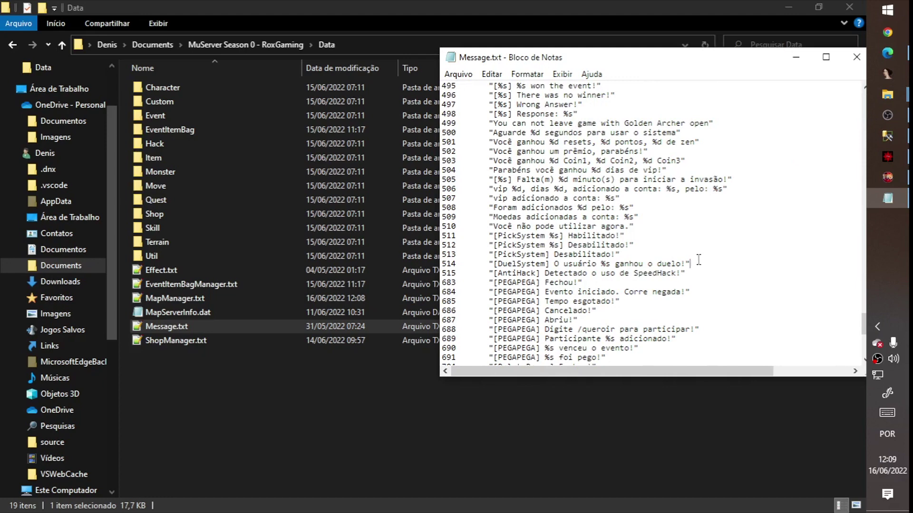
pyautogui.moveTo(700, 259); pyautogui.dragTo(699, 253)
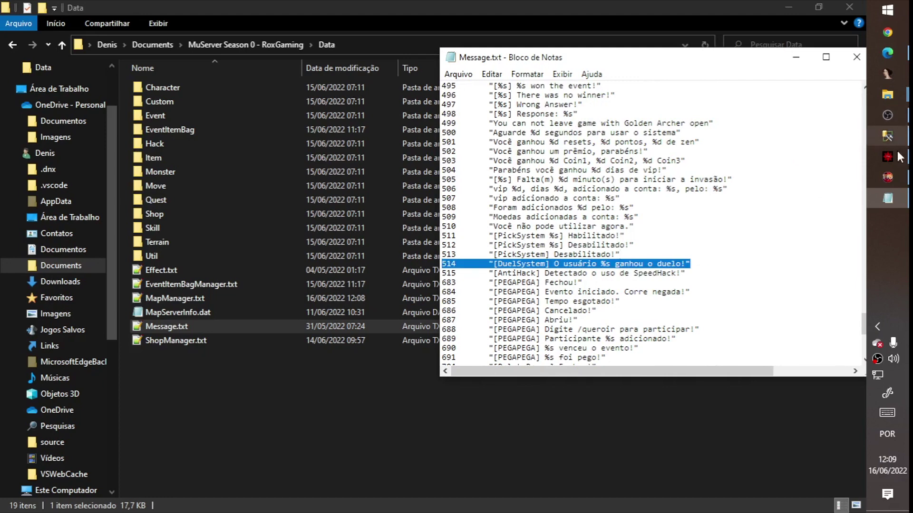
pyautogui.click(886, 178)
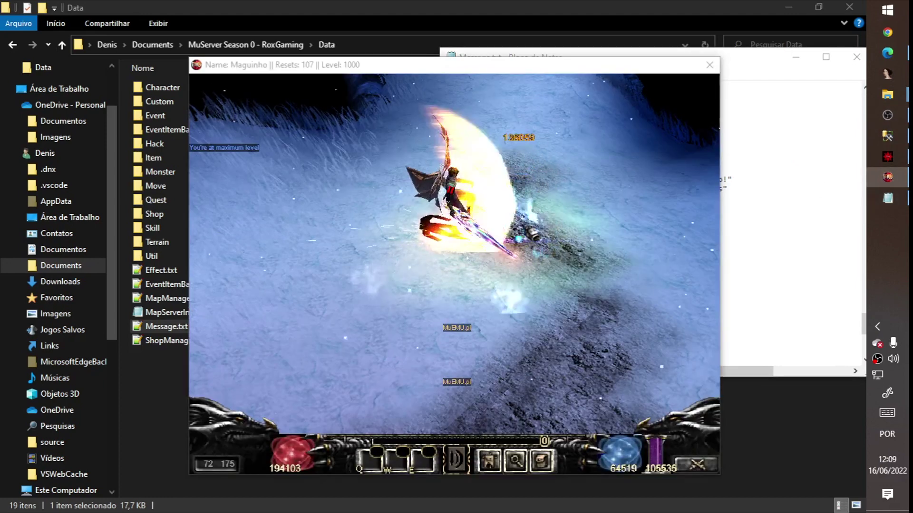
# Close the game and highlight the CustomWing Durability fix in the Pastebin changelog
pyautogui.hotkey('alt', 'F4')
pyautogui.hotkey('alt', 'F4')
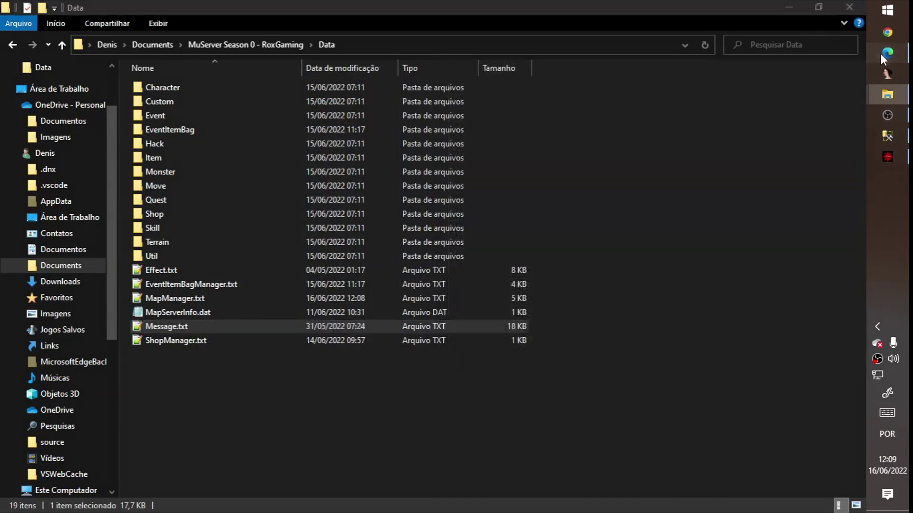
pyautogui.click(883, 53)
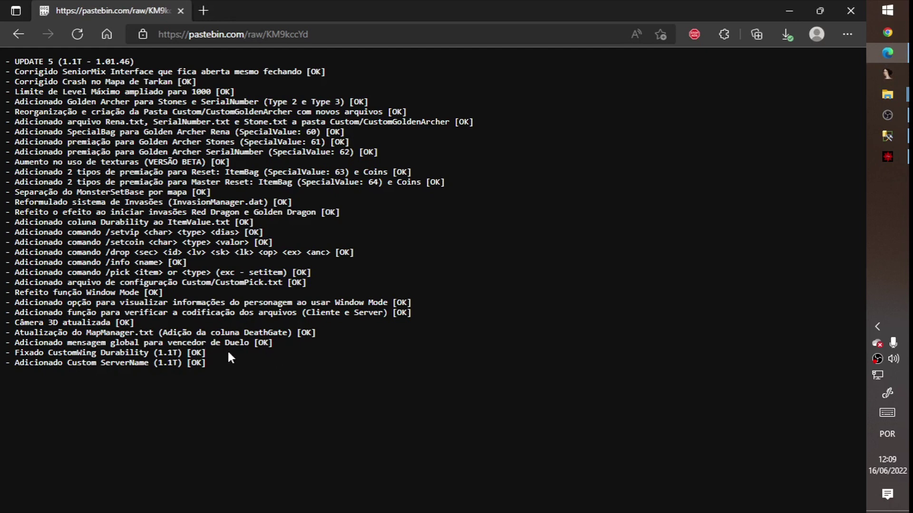
pyautogui.moveTo(195, 353); pyautogui.dragTo(6, 353)
# Highlight the Custom ServerName changelog entry, then return to File Explorer
pyautogui.hotkey('alt', 'Tab')
pyautogui.hotkey('alt', 'Tab')
pyautogui.hotkey('alt', 'Tab')
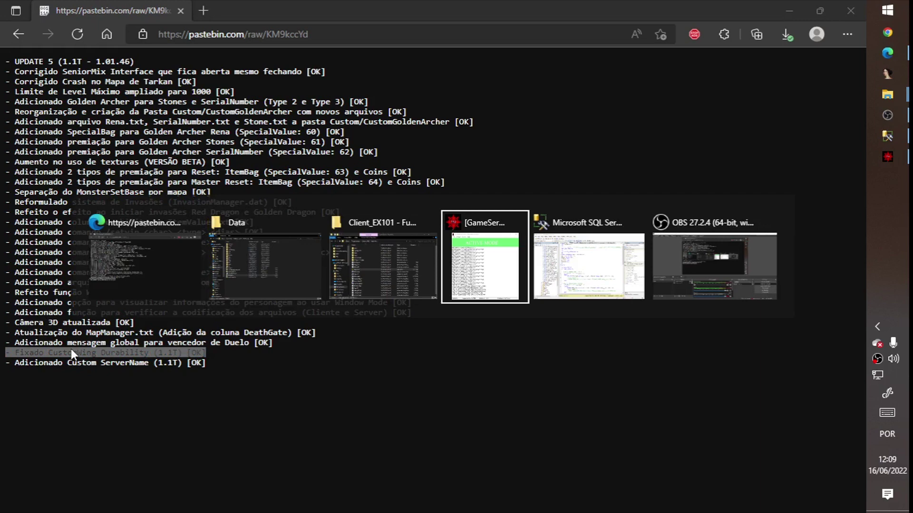
pyautogui.press('Escape')
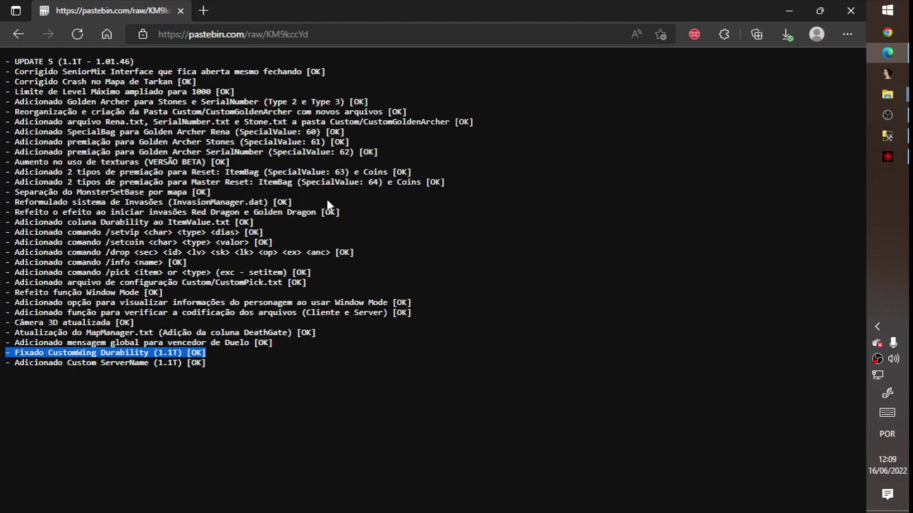
pyautogui.moveTo(216, 369); pyautogui.dragTo(217, 350)
pyautogui.hotkey('alt', 'Tab')
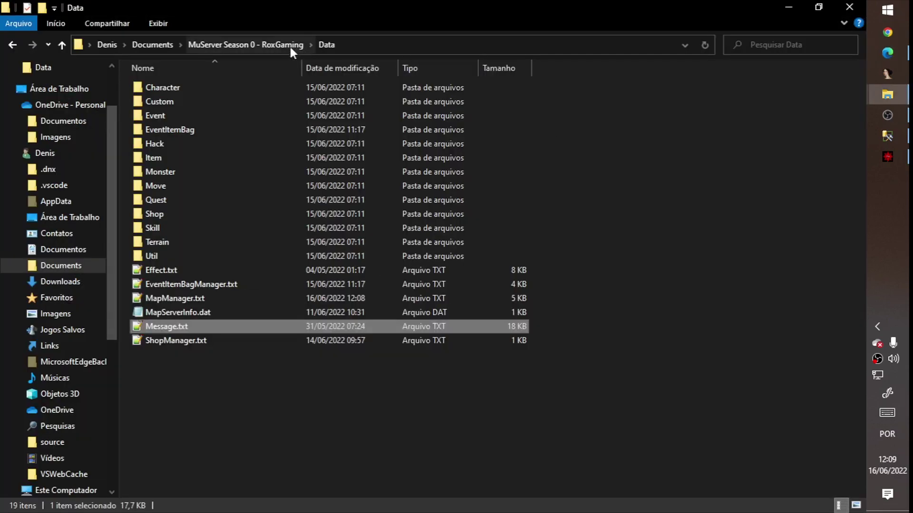
# Launch GameServer.exe from the GameServer folder and check its Trade console
pyautogui.click(279, 42)
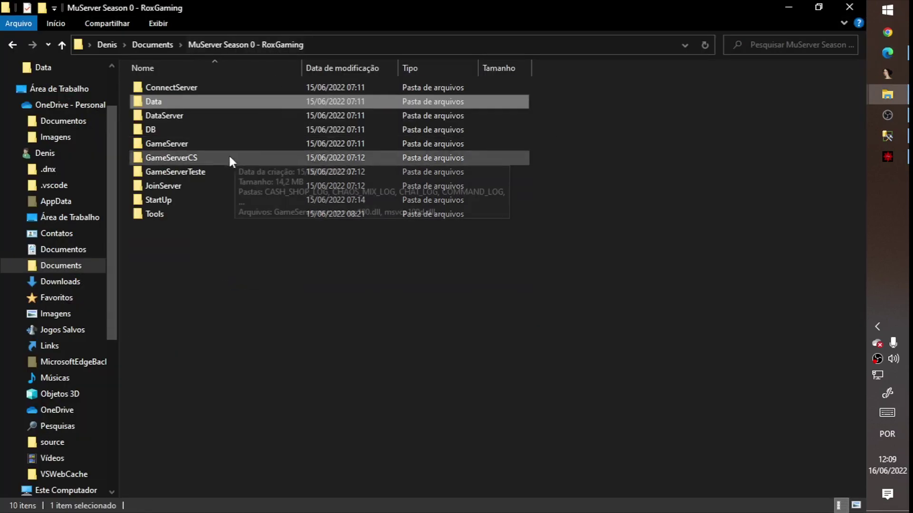
pyautogui.doubleClick(184, 147)
pyautogui.doubleClick(201, 215)
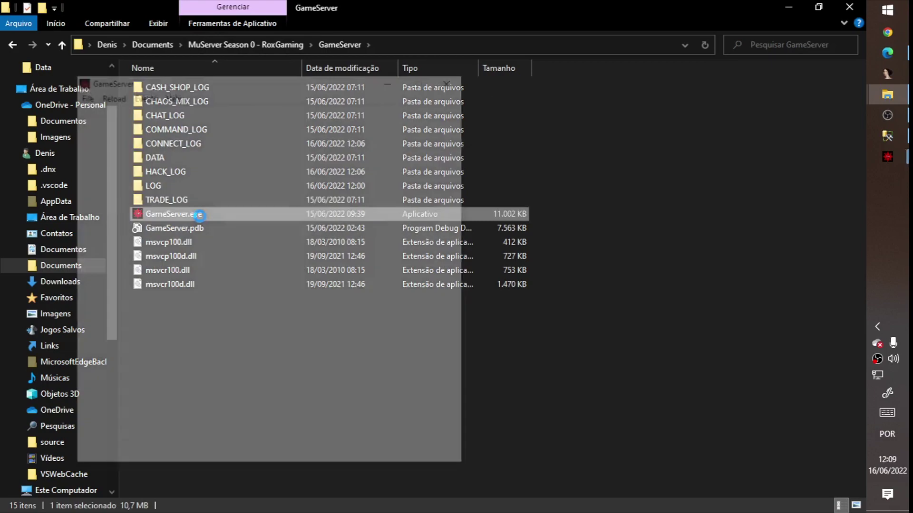
pyautogui.hotkey('alt', 'Tab')
pyautogui.hotkey('alt', 'Tab')
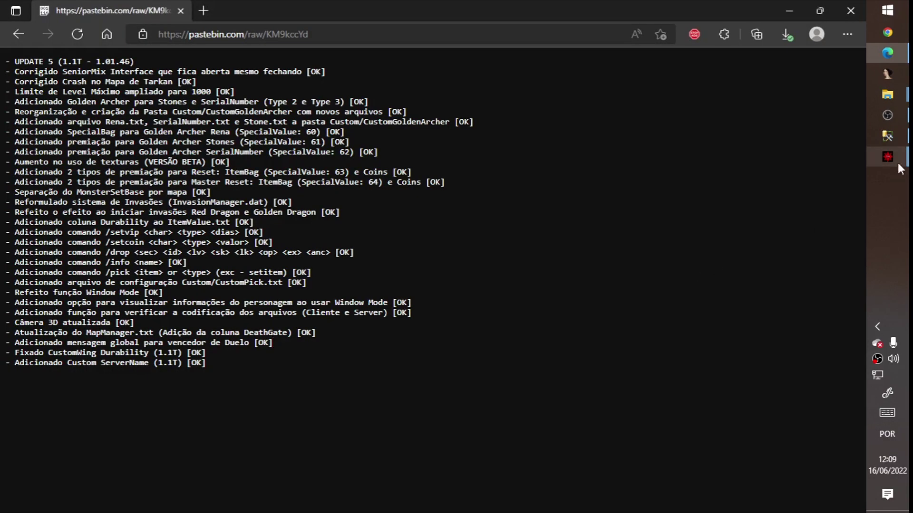
pyautogui.moveTo(894, 159)
pyautogui.click(795, 235)
pyautogui.click(884, 161)
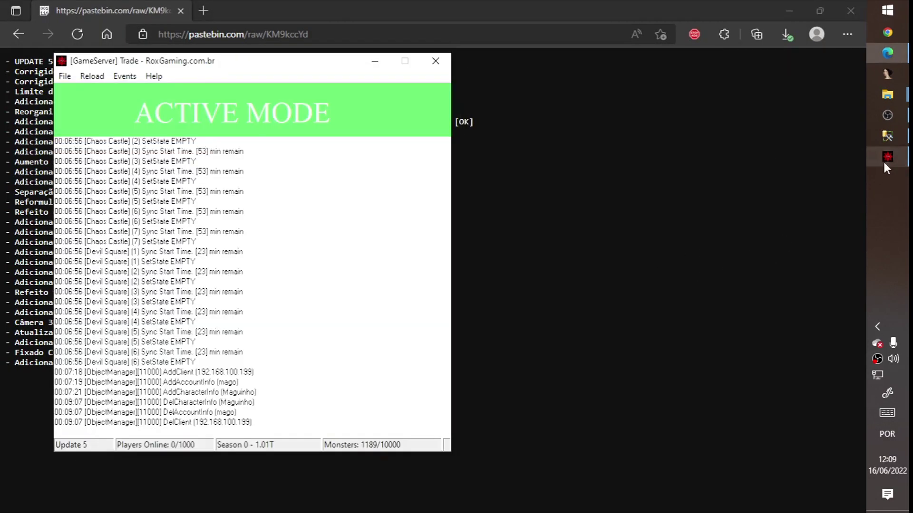
pyautogui.hotkey('alt', 'Tab')
pyautogui.click(413, 262)
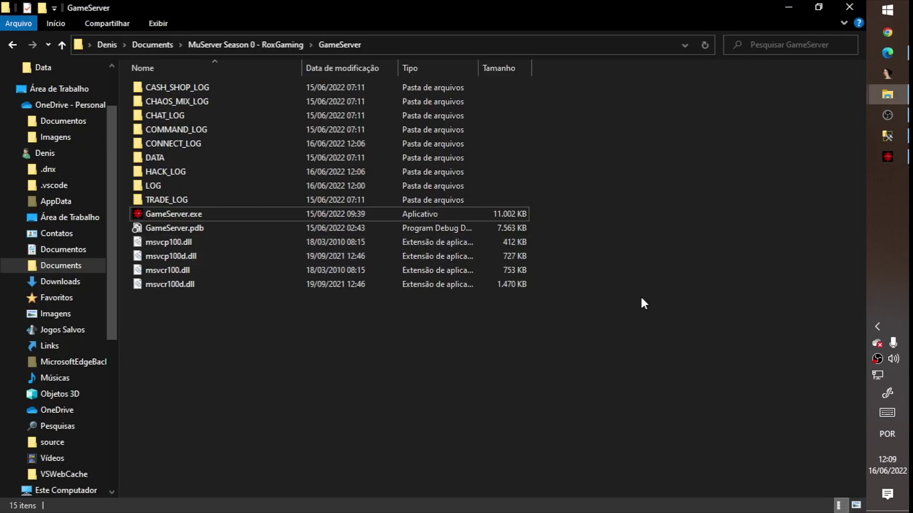
# Launch GameServerTeste's GameServer.exe for the Bau room, then open the ConnectServer folder
pyautogui.hotkey('alt', 'Up')
pyautogui.press('Down')
pyautogui.press('Return')
pyautogui.doubleClick(261, 209)
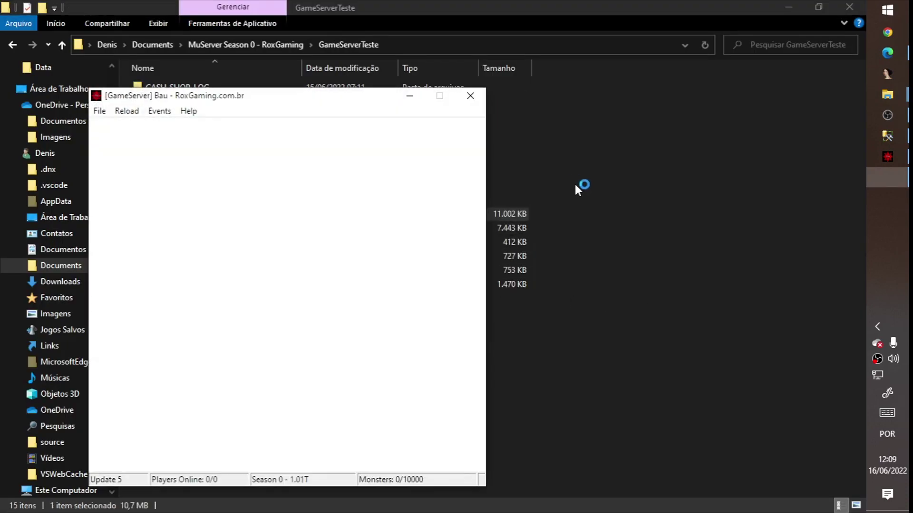
pyautogui.click(702, 266)
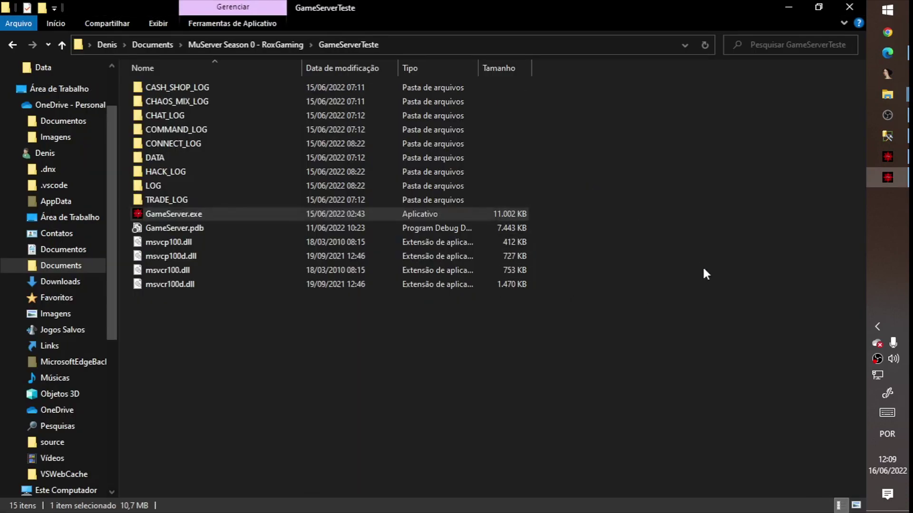
pyautogui.hotkey('alt', 'Tab')
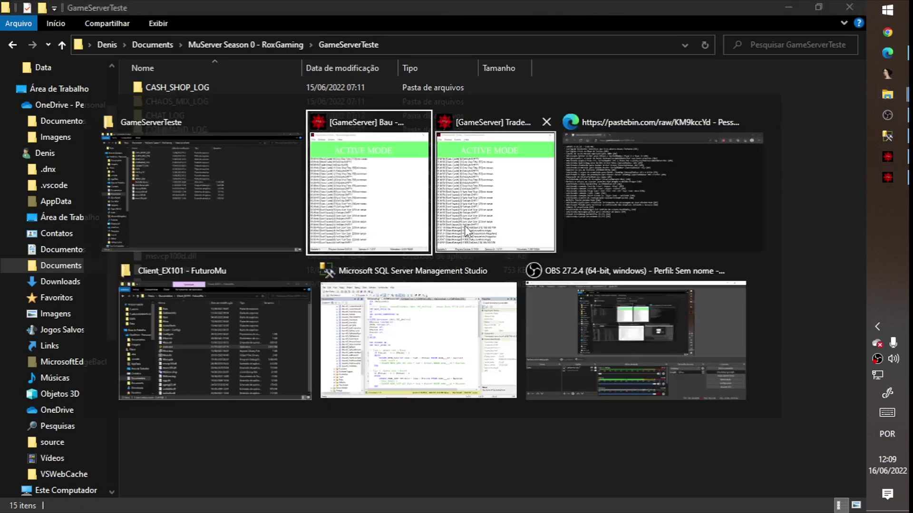
pyautogui.click(476, 229)
pyautogui.hotkey('alt', 'Tab')
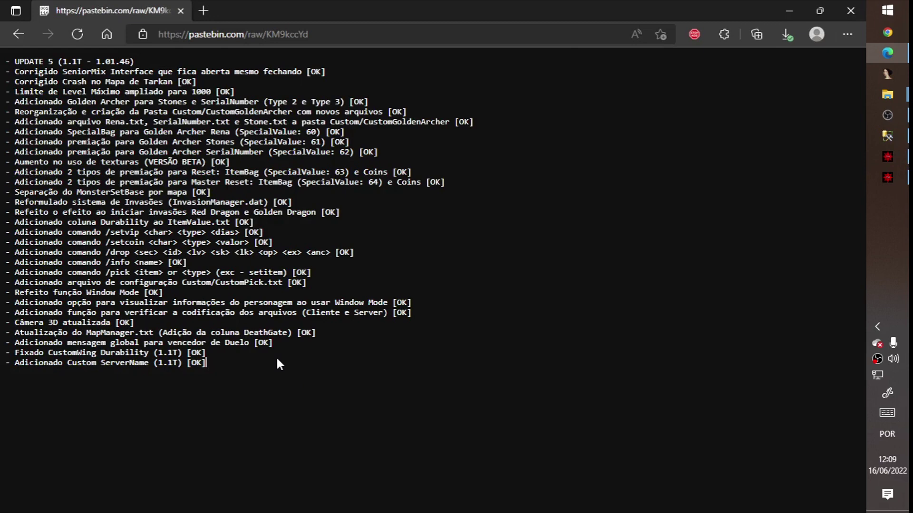
pyautogui.hotkey('alt', 'Tab')
pyautogui.hotkey('alt', 'Tab')
pyautogui.hotkey('alt', 'Tab')
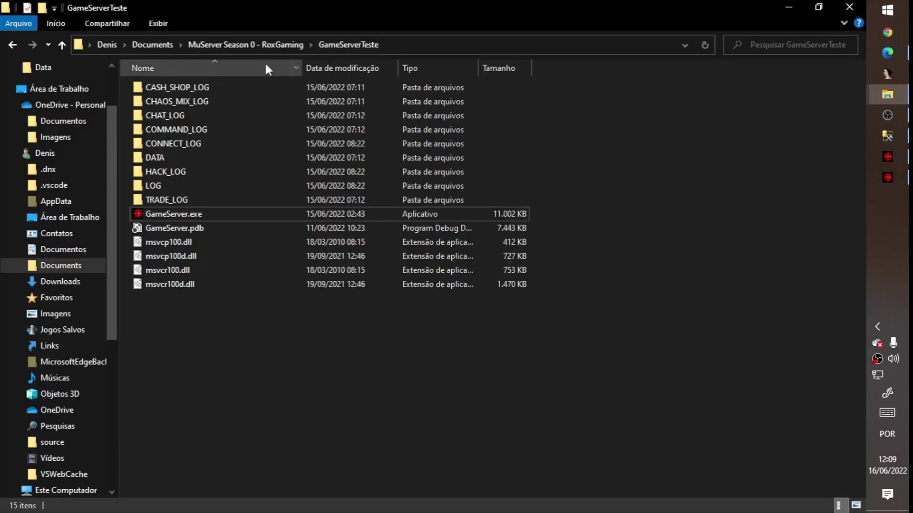
pyautogui.click(257, 44)
pyautogui.doubleClick(187, 89)
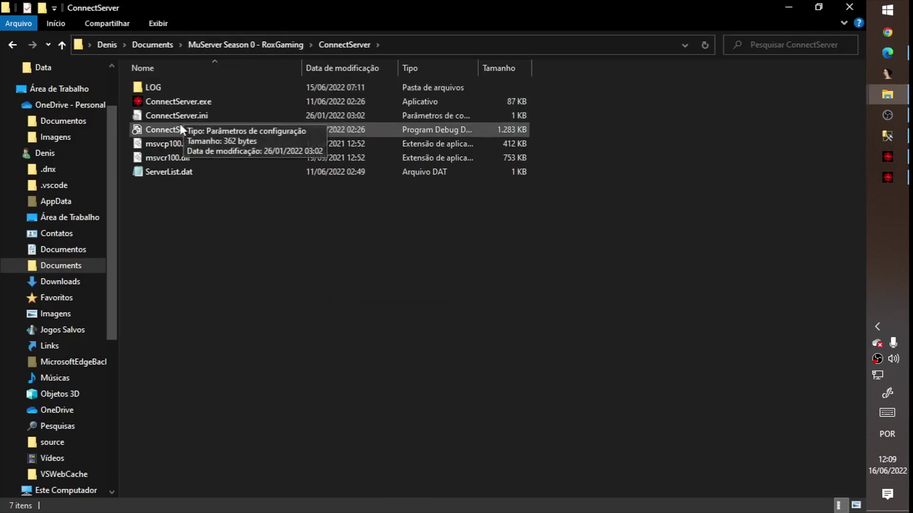
# Rename Sala Trade to 'Server Um' and change Sala Bau's name in ServerList.dat, then save
pyautogui.doubleClick(192, 171)
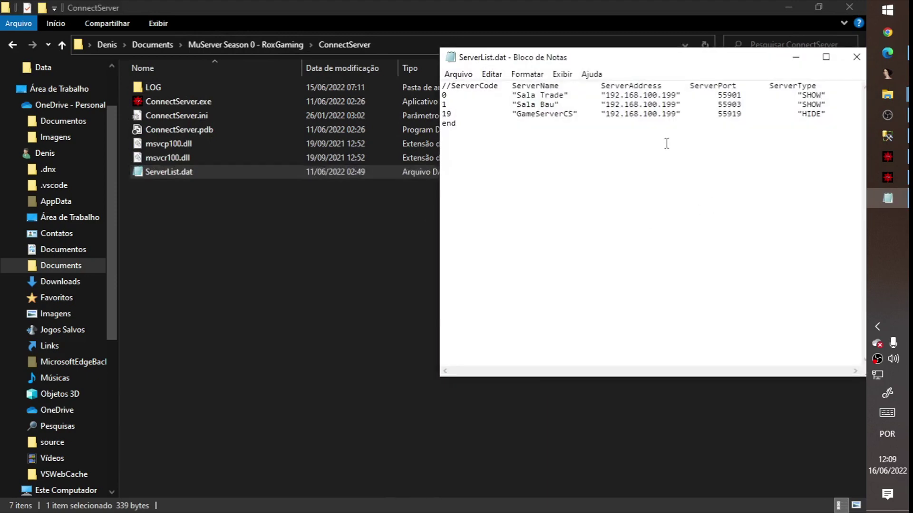
pyautogui.moveTo(564, 97); pyautogui.dragTo(520, 95)
pyautogui.click(519, 100)
pyautogui.write('Server D')
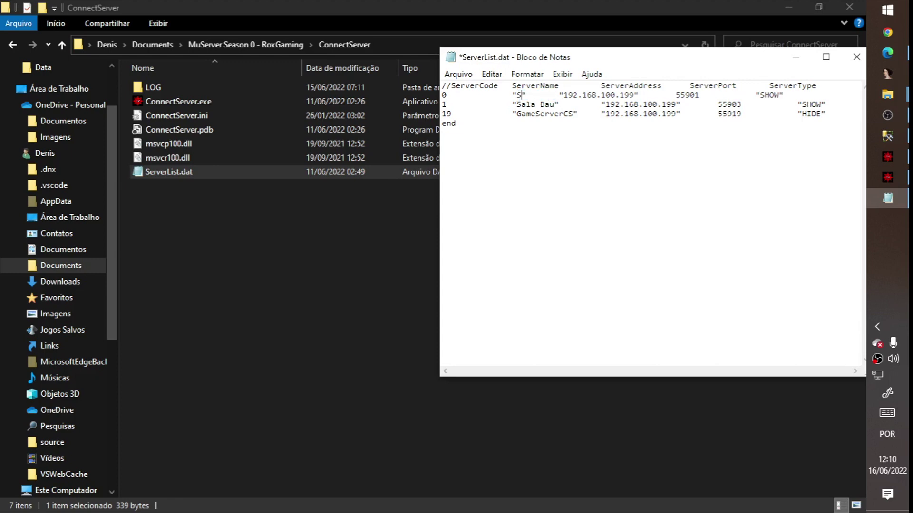
pyautogui.press('BackSpace')
pyautogui.write('Um')
pyautogui.moveTo(540, 105); pyautogui.dragTo(555, 104)
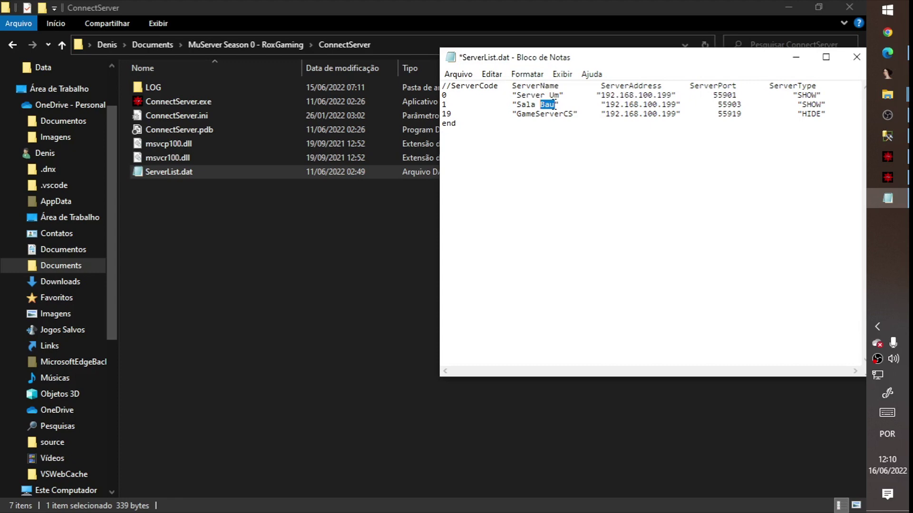
pyautogui.write('Gold')
pyautogui.hotkey('ctrl', 's')
pyautogui.hotkey('alt', 'F4')
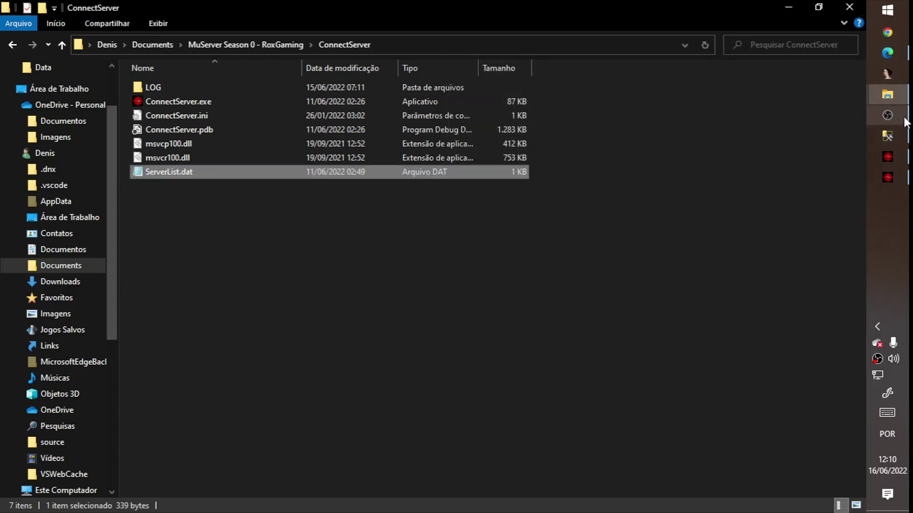
# Reload the server list in ConnectServer from the ServerStartUp manager
pyautogui.click(878, 328)
pyautogui.click(800, 353)
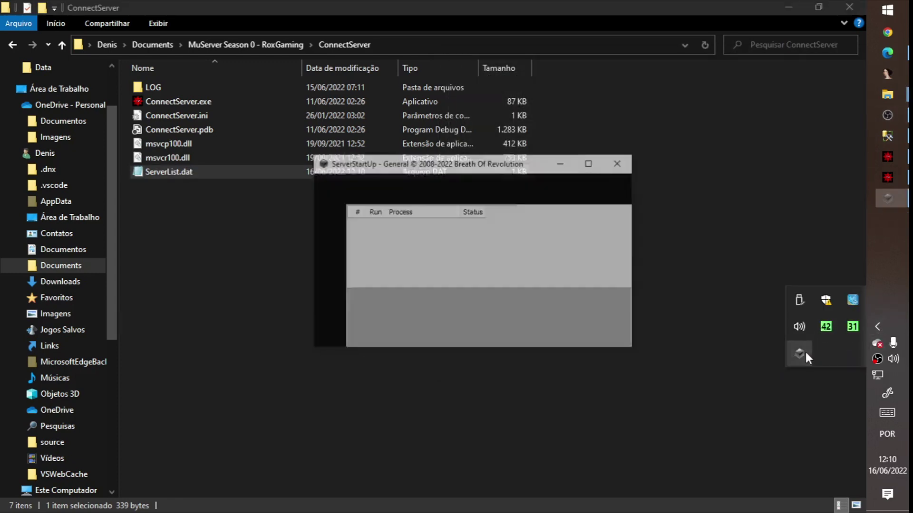
pyautogui.doubleClick(409, 227)
pyautogui.click(147, 132)
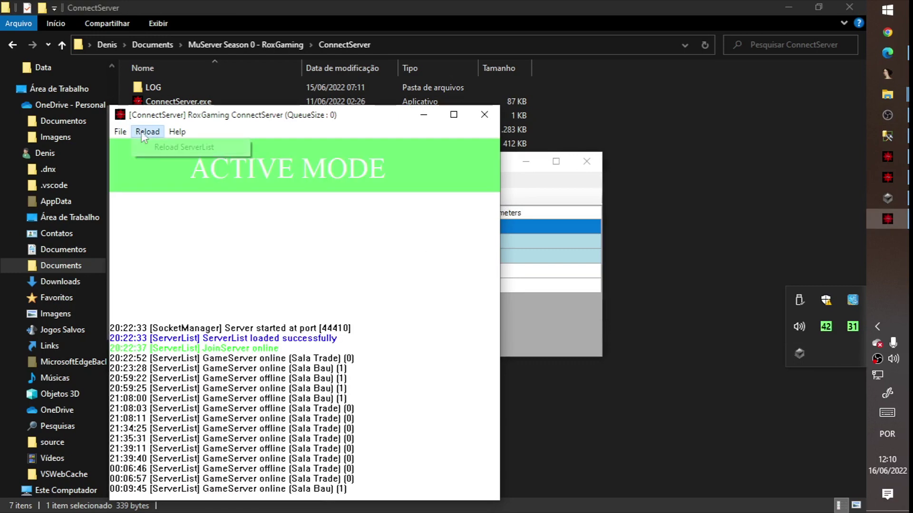
pyautogui.click(181, 147)
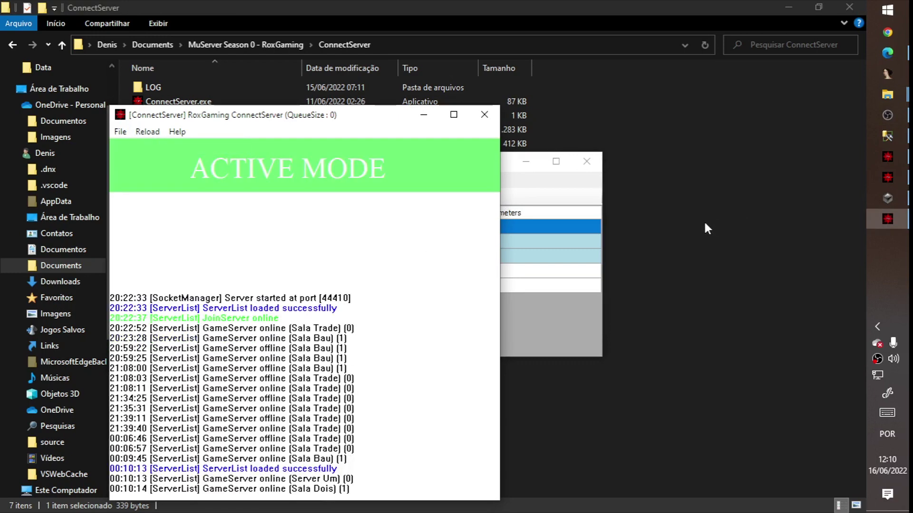
# Bring up the Client_EX101 - FuturoMu client folder
pyautogui.click(704, 223)
pyautogui.moveTo(871, 93)
pyautogui.click(814, 62)
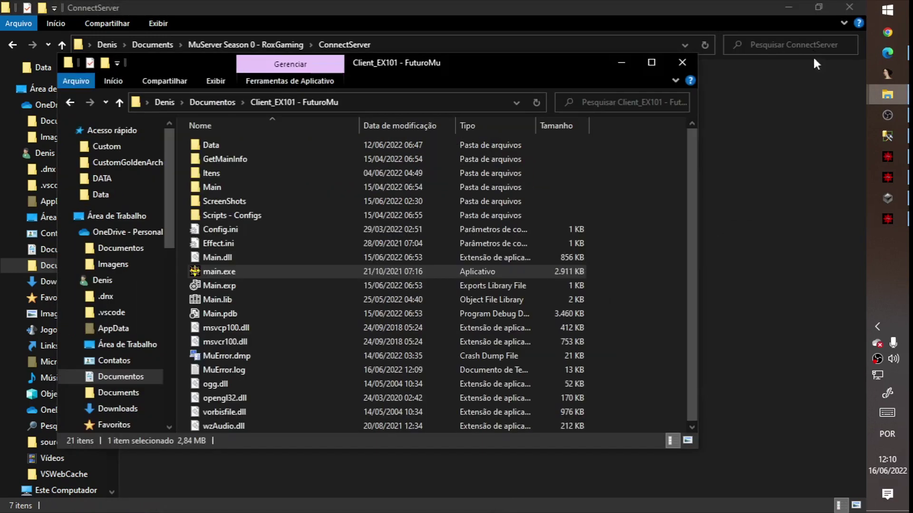
# Launch main.exe and enter the game with the character on Server Um
pyautogui.doubleClick(298, 271)
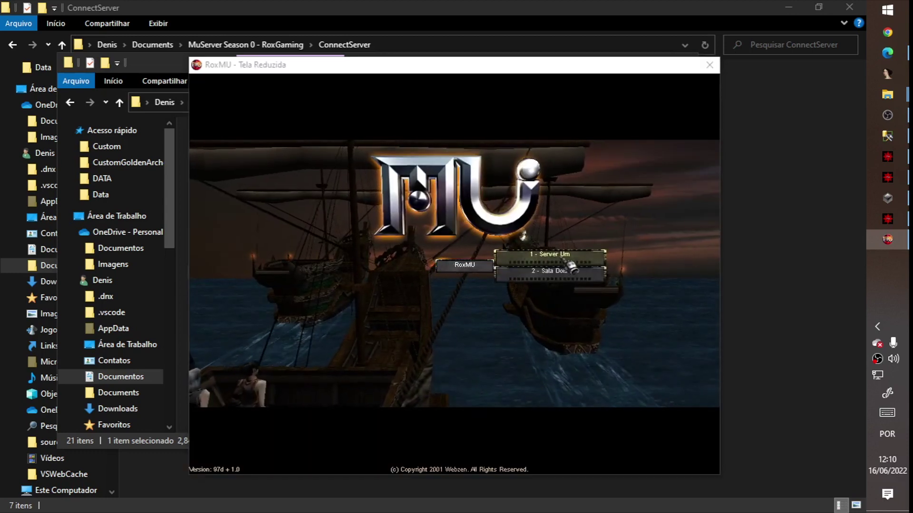
pyautogui.click(564, 280)
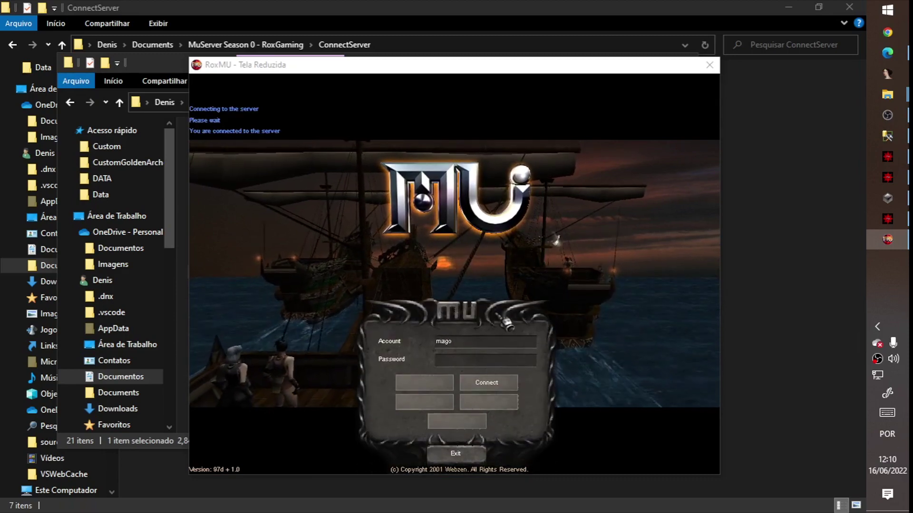
pyautogui.press('Return')
pyautogui.press('Return')
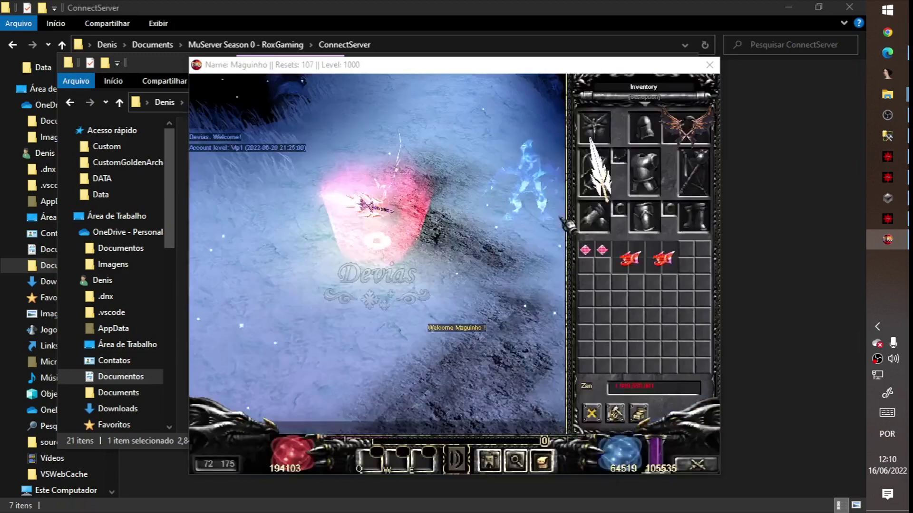
pyautogui.press('c')
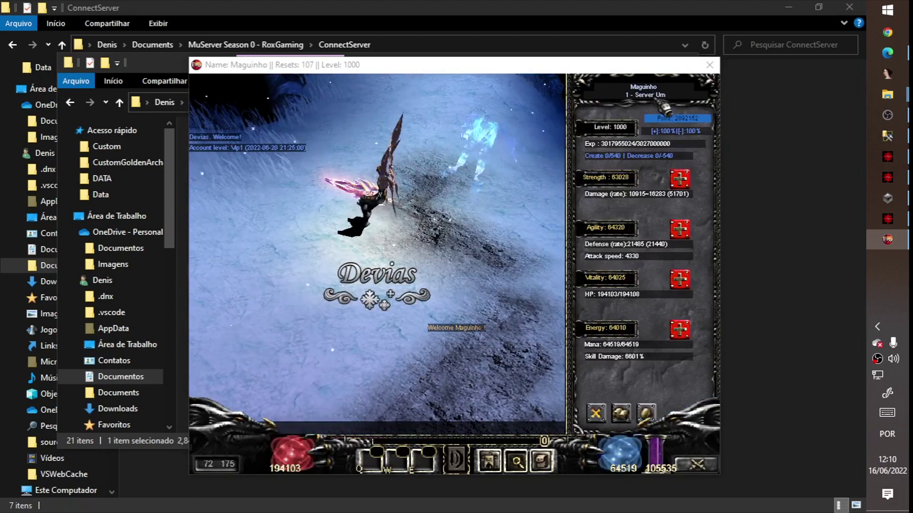
# Return to File Explorer at the MuServer Season 0 - RoxGaming folder
pyautogui.hotkey('alt', 'Tab')
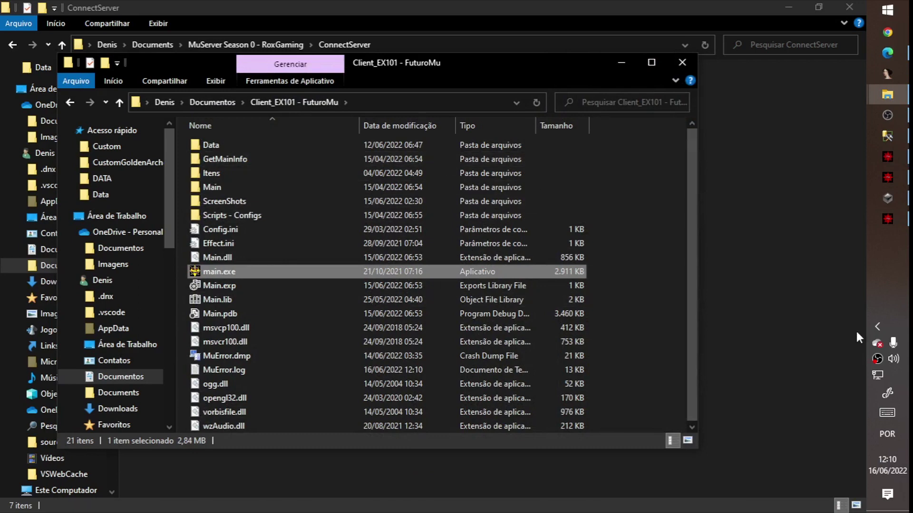
pyautogui.click(825, 325)
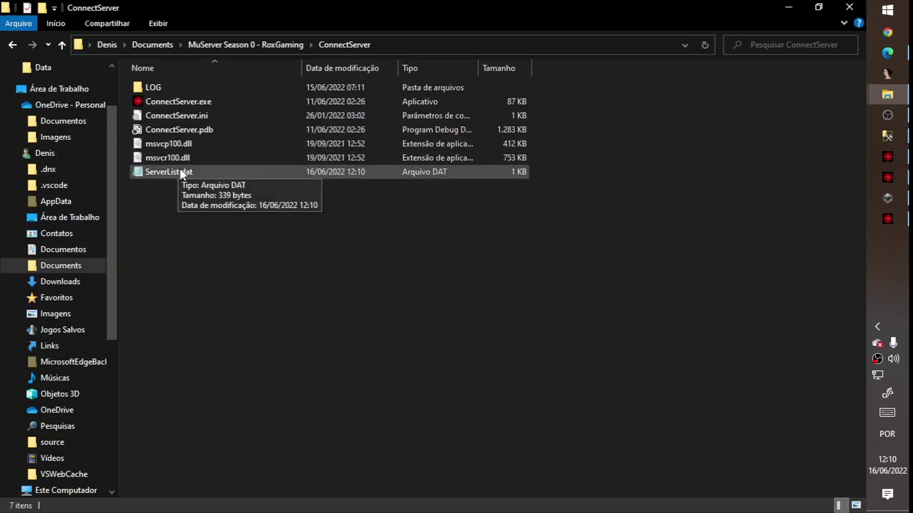
pyautogui.click(288, 43)
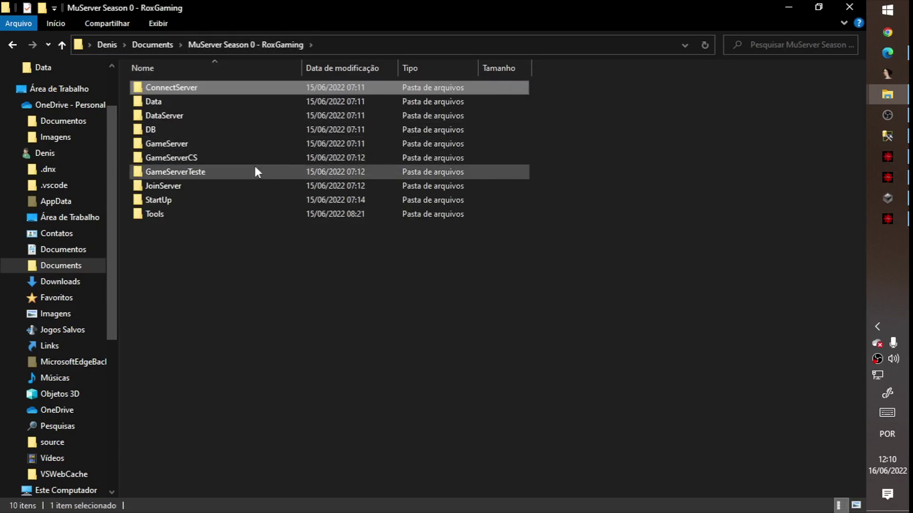
# Open Data > Hack > HackSkillCheck.txt in Notepad and mark the last Ice Storm row for speed 1001+
pyautogui.doubleClick(171, 104)
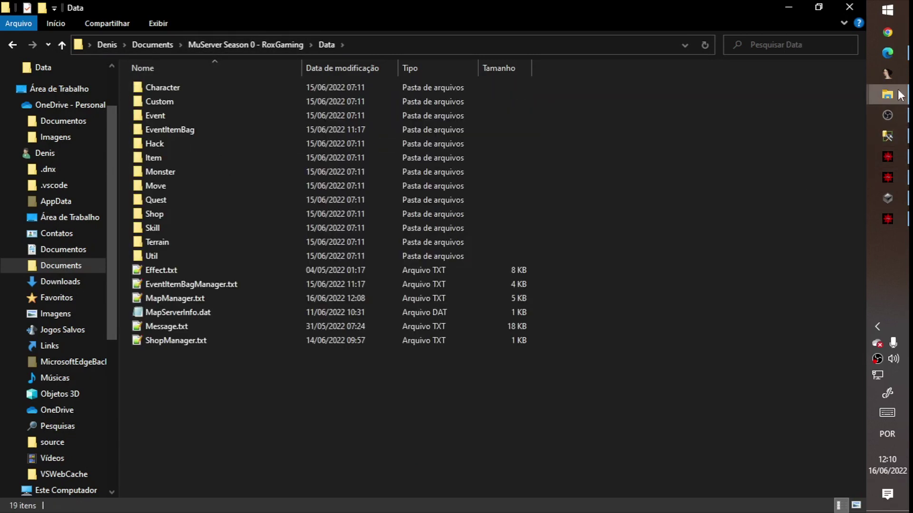
pyautogui.hotkey('alt', 'Tab')
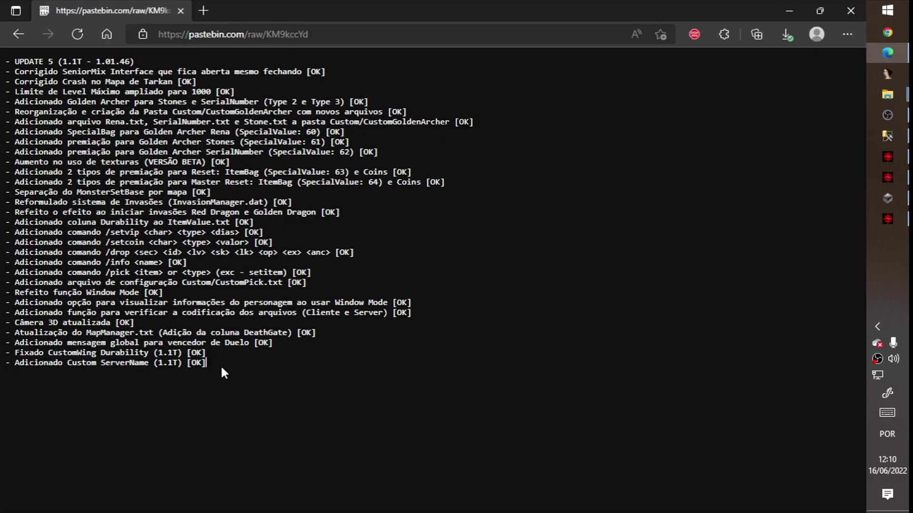
pyautogui.hotkey('alt', 'Tab')
pyautogui.doubleClick(177, 146)
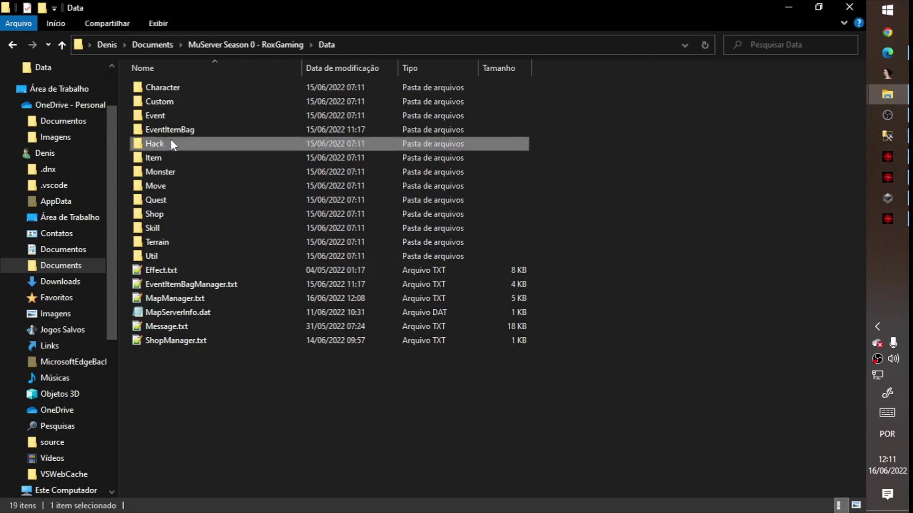
pyautogui.rightClick(198, 132)
pyautogui.click(223, 156)
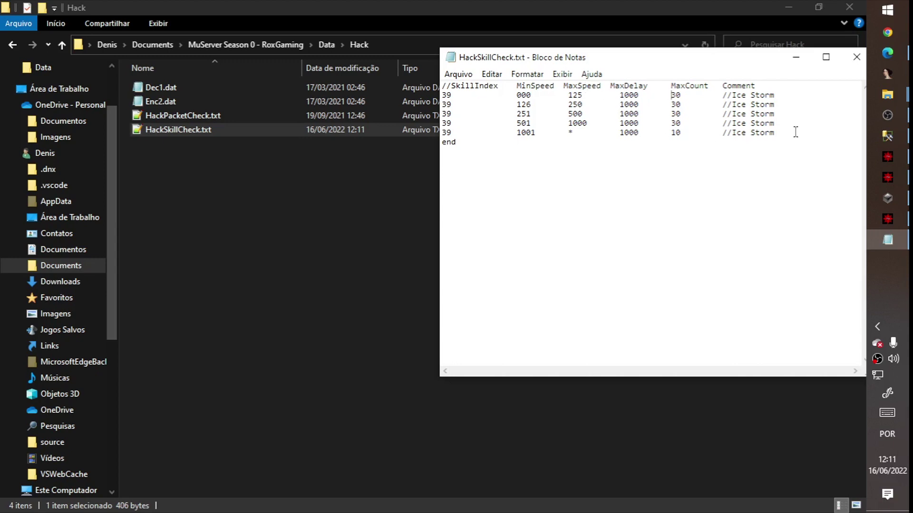
pyautogui.moveTo(795, 132); pyautogui.dragTo(798, 127)
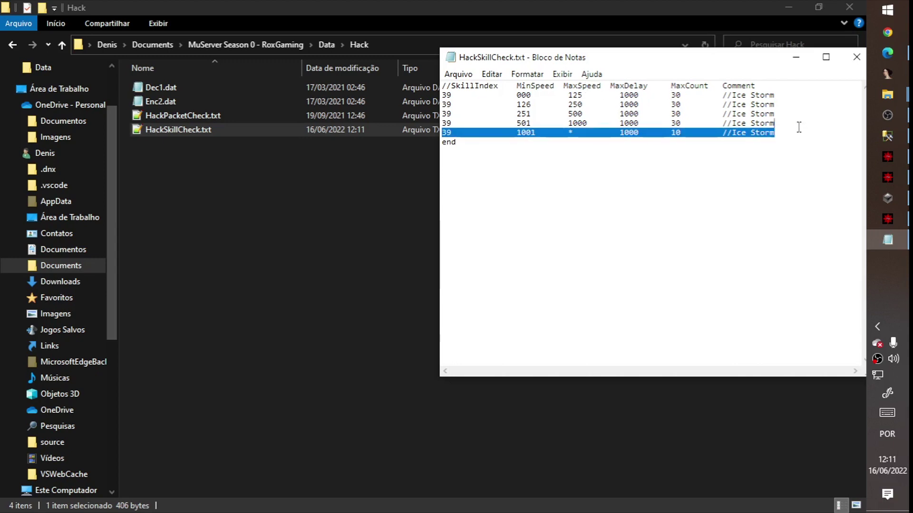
# Reload the Hack settings on the GameServer Trade console
pyautogui.click(893, 221)
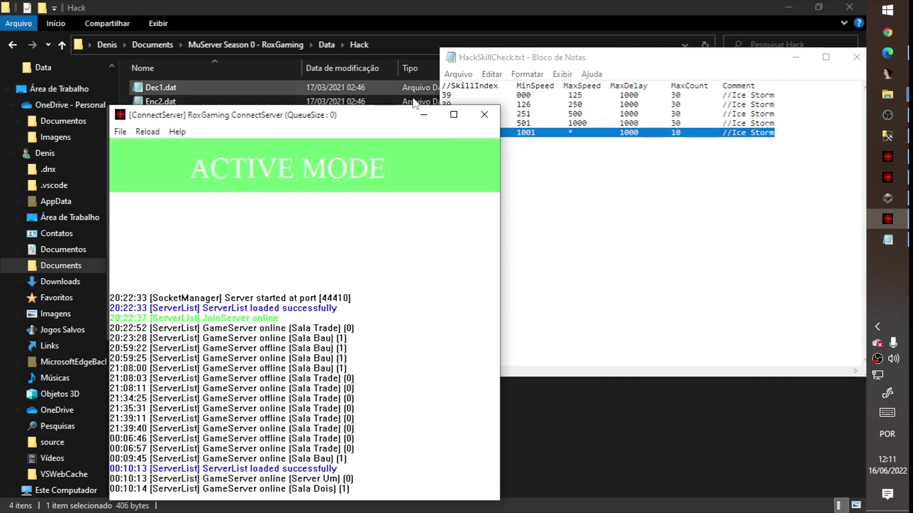
pyautogui.click(424, 115)
pyautogui.click(893, 161)
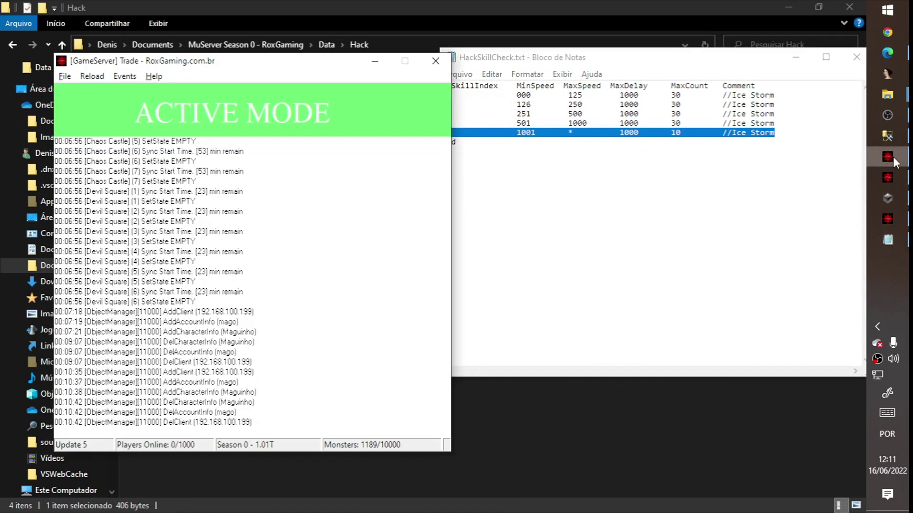
pyautogui.click(100, 76)
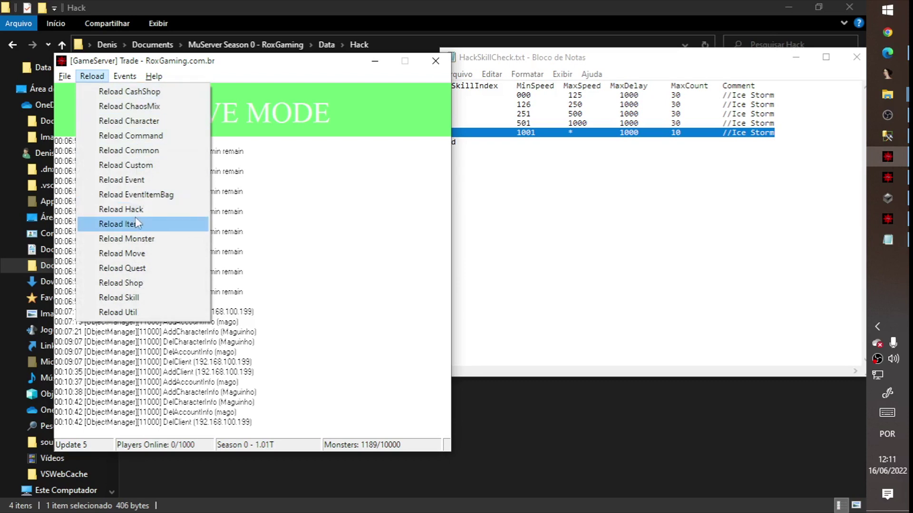
pyautogui.click(120, 209)
# Launch main.exe from the Client_EX101 - FuturoMu folder
pyautogui.click(626, 182)
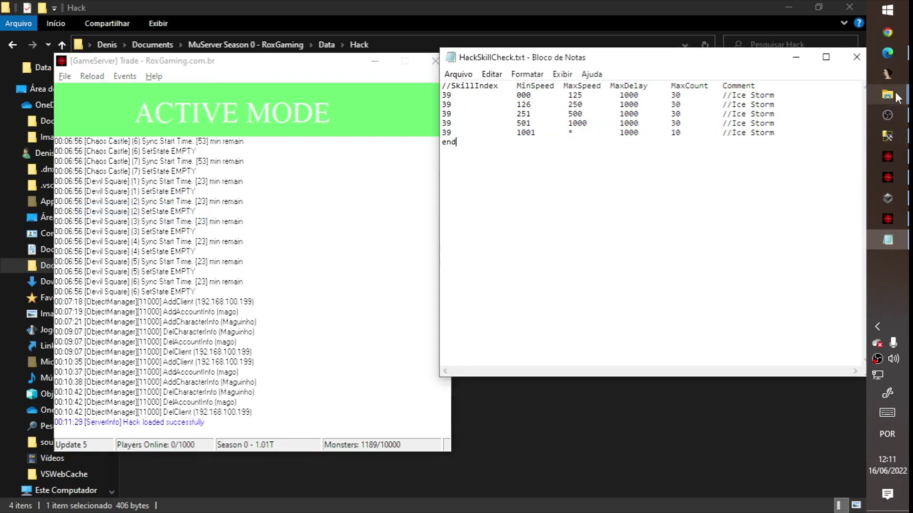
pyautogui.moveTo(887, 94)
pyautogui.click(815, 86)
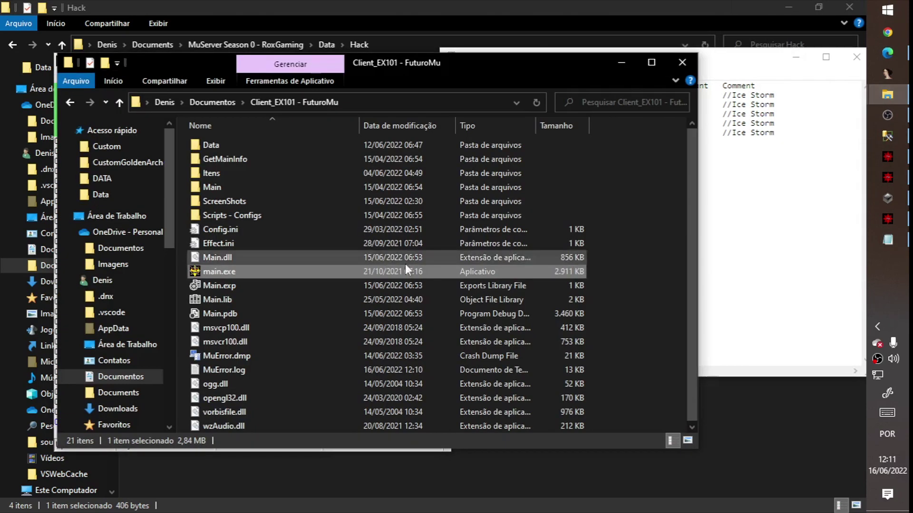
pyautogui.doubleClick(359, 272)
# Open GameServer > DATA > GameServerInfo - Common.dat and scroll to the Hack Speed Skill Settings
pyautogui.click(483, 6)
pyautogui.click(261, 46)
pyautogui.click(218, 140)
pyautogui.doubleClick(218, 143)
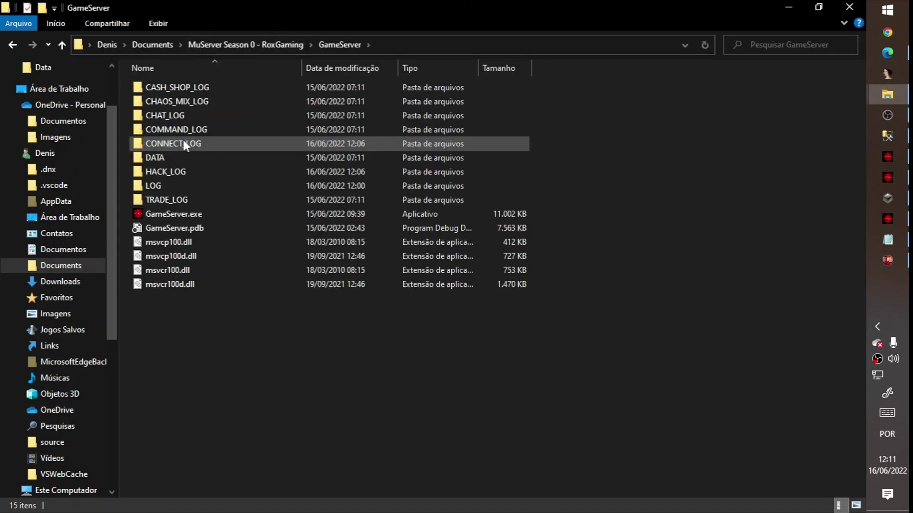
pyautogui.doubleClick(182, 157)
pyautogui.doubleClick(258, 129)
pyautogui.scroll(-12, 542, 273)
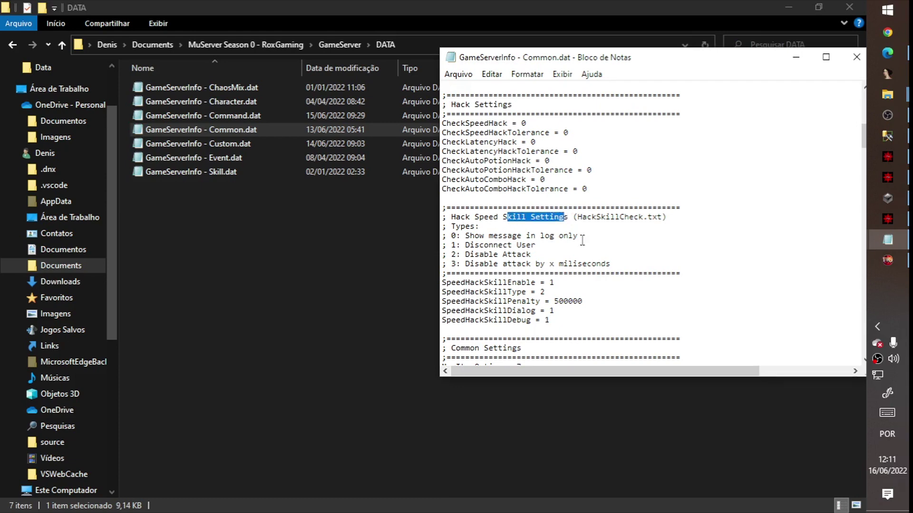
# Return to HackSkillCheck.txt, then bring the RoxMU server list forward
pyautogui.moveTo(900, 241)
pyautogui.click(795, 181)
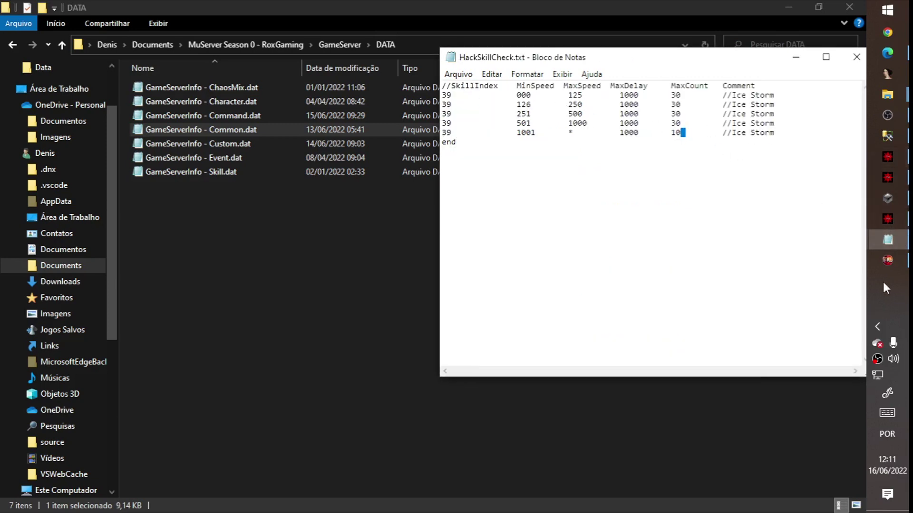
pyautogui.click(885, 263)
# Log into RoxMU, enter the world with the character and equip the blue staff
pyautogui.click(455, 262)
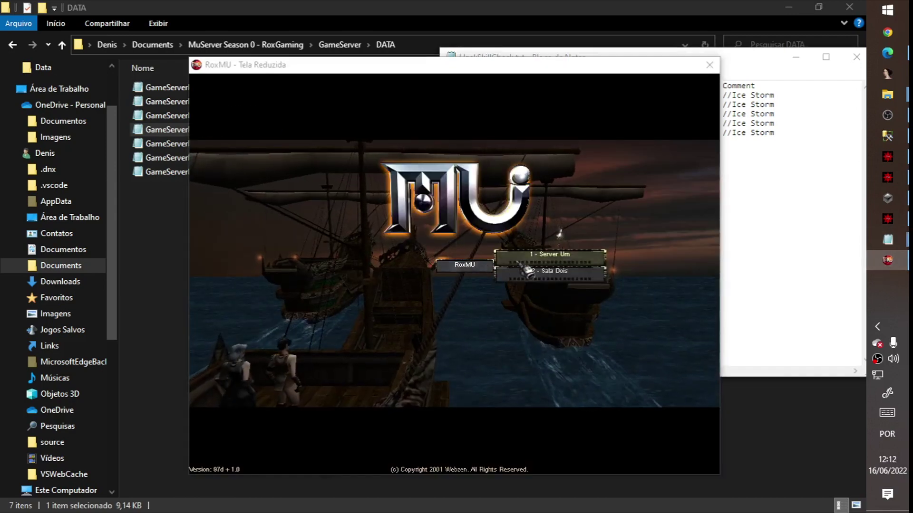
pyautogui.click(523, 271)
pyautogui.press('Return')
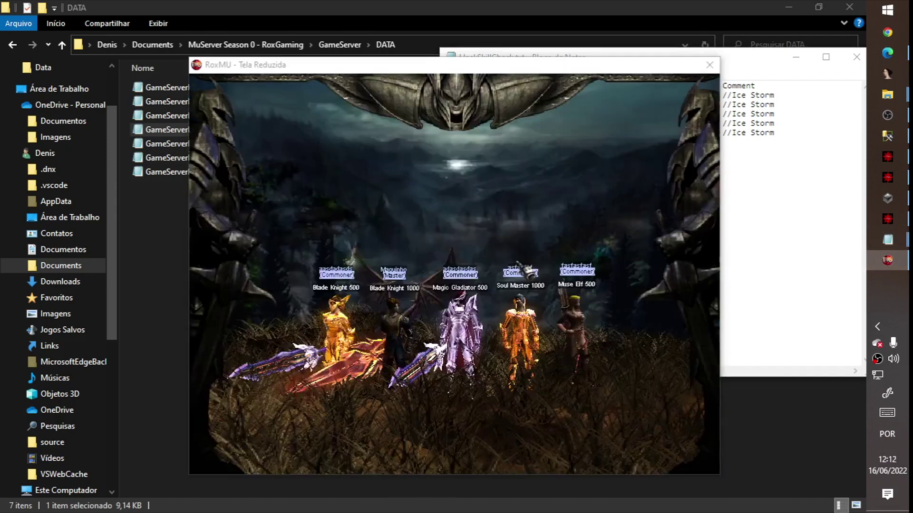
pyautogui.press('Return')
pyautogui.moveTo(638, 285); pyautogui.dragTo(594, 138)
pyautogui.press('v')
# Teleport to Devias with '/move devias' and select the Ice Storm skill
pyautogui.press('Return')
pyautogui.write('/move devias')
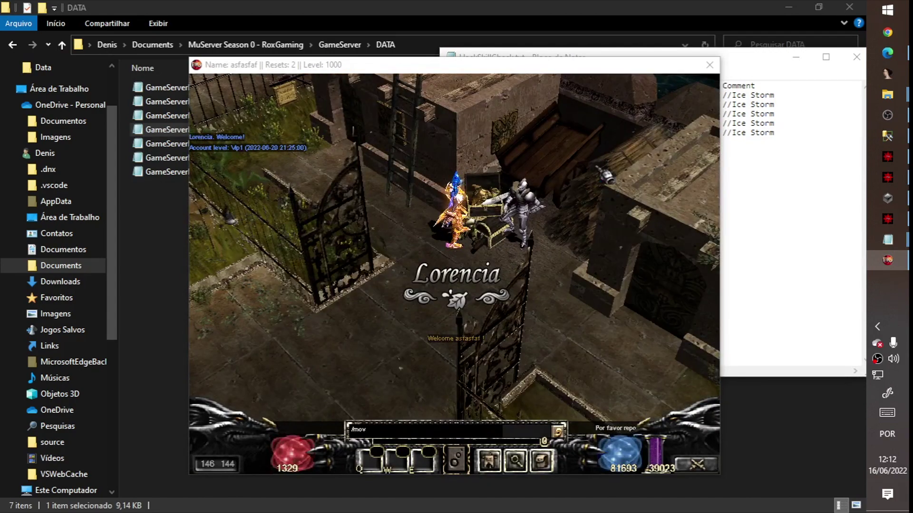
pyautogui.press('Return')
pyautogui.click(837, 102)
pyautogui.click(346, 245)
pyautogui.press('Return')
pyautogui.write('/move devias')
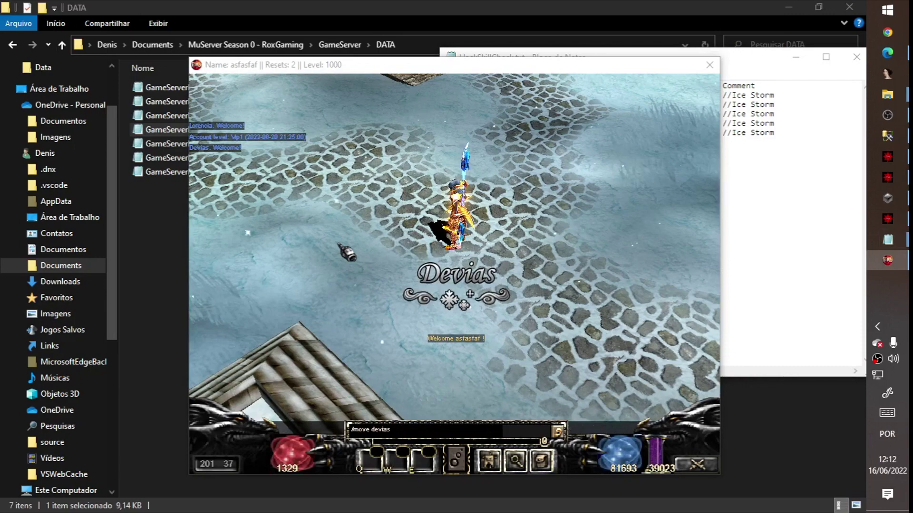
pyautogui.press('Return')
pyautogui.press('2')
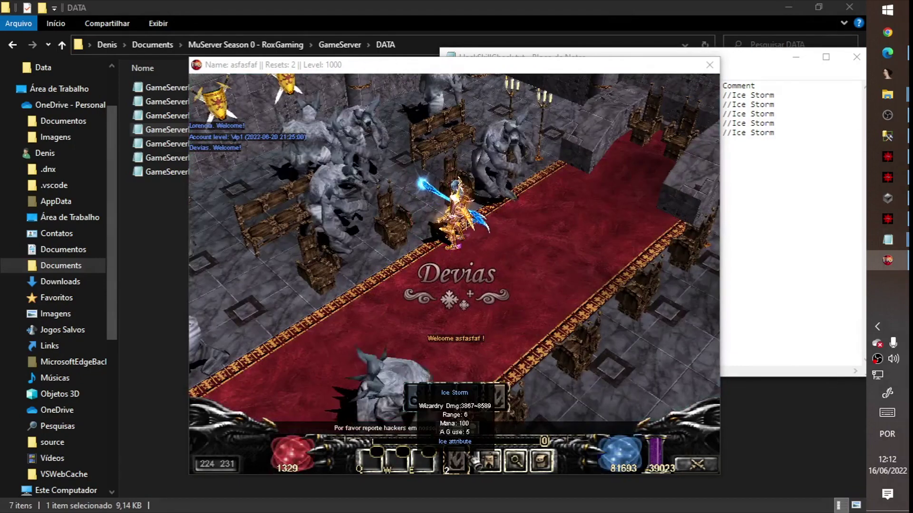
# Cycle through Common.dat, ConnectServer and GameServer consoles, then return to the game
pyautogui.hotkey('alt', 'Tab')
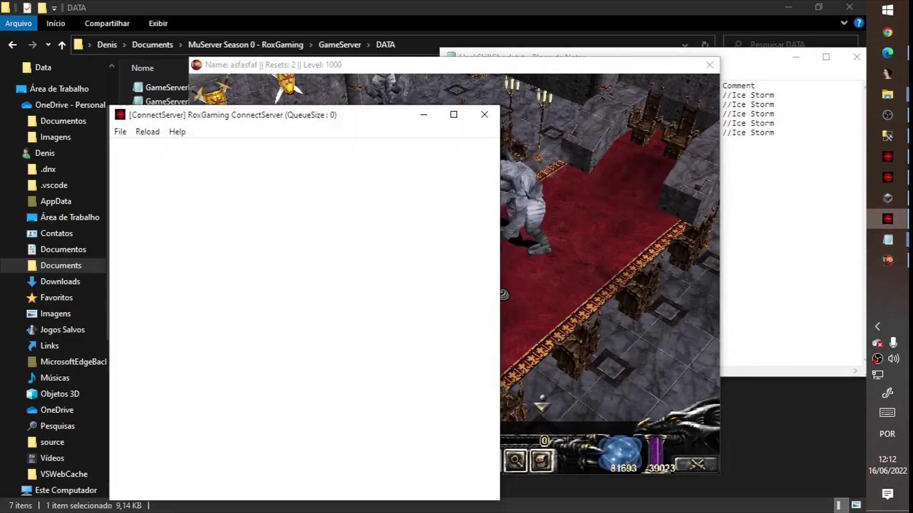
pyautogui.moveTo(887, 240)
pyautogui.moveTo(806, 302)
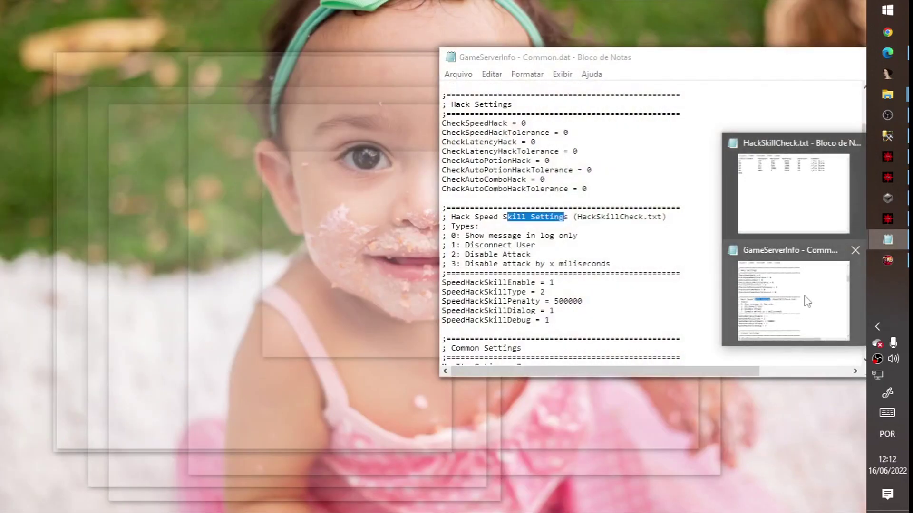
pyautogui.click(806, 301)
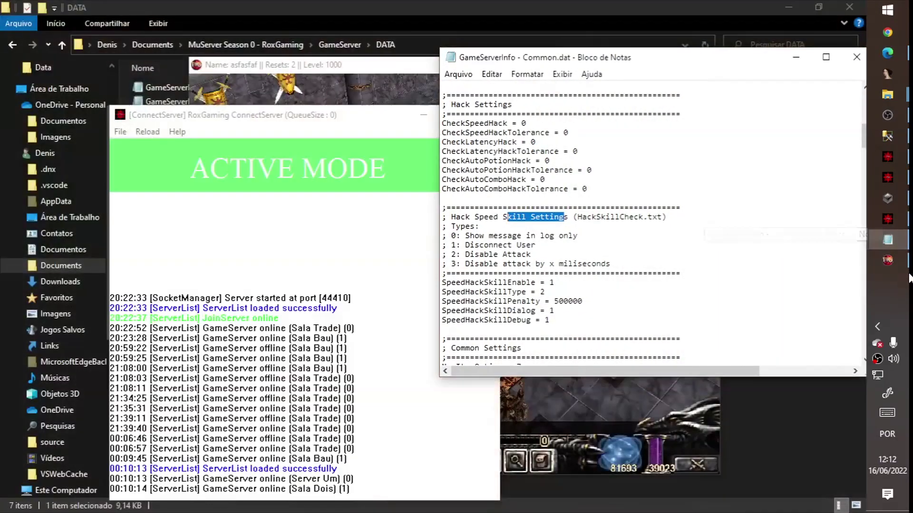
pyautogui.click(880, 221)
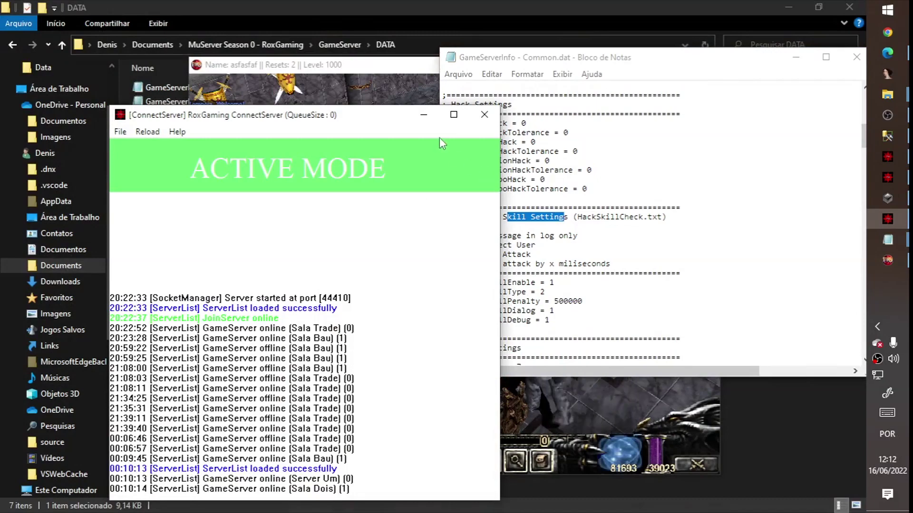
pyautogui.click(887, 219)
pyautogui.click(880, 161)
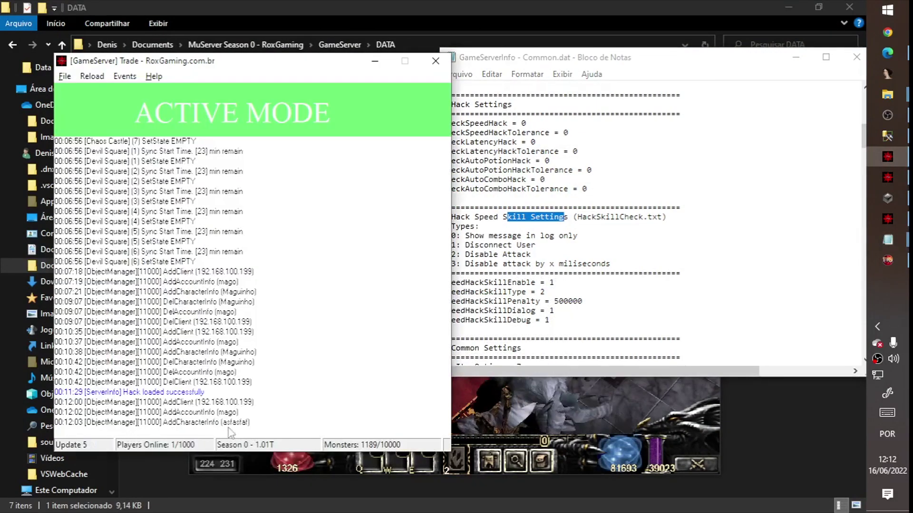
pyautogui.click(523, 418)
# Cast Ice Storm on the monsters, check the GameServer log, then re-enter Devias
pyautogui.rightClick(470, 196)
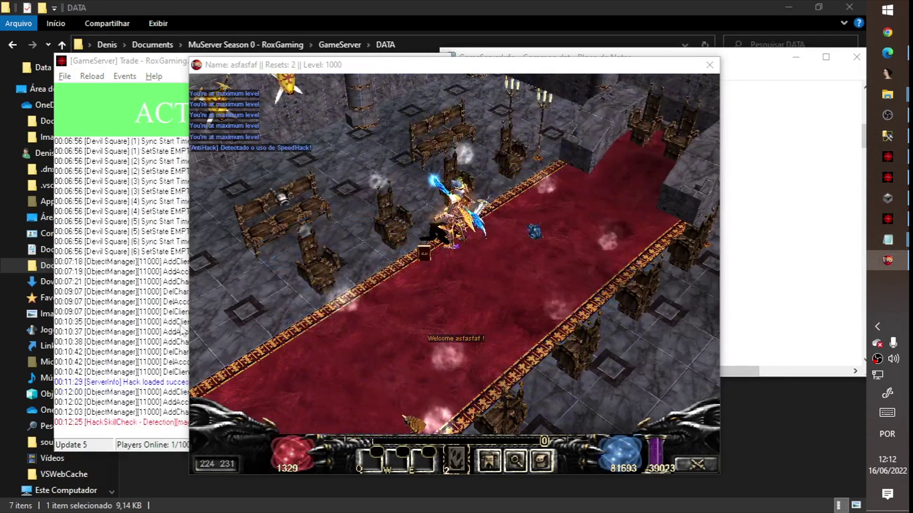
pyautogui.hotkey('alt', 'Tab')
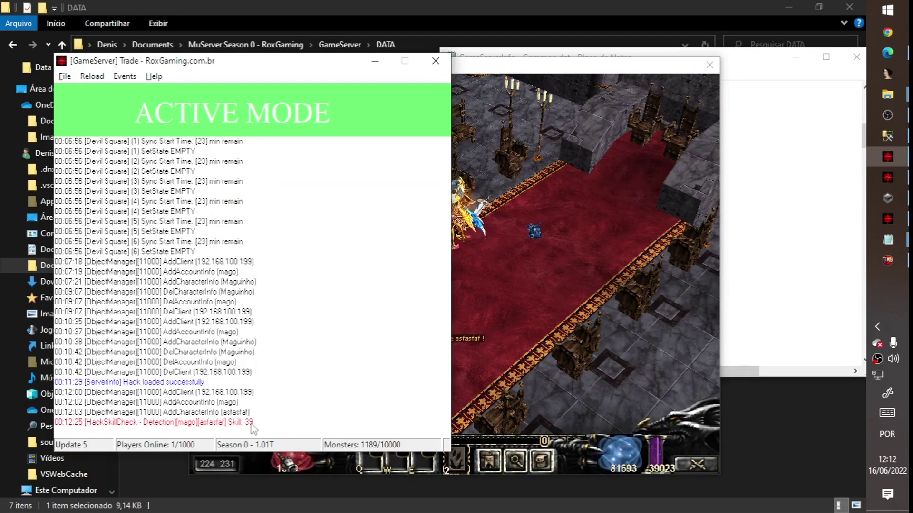
pyautogui.hotkey('alt', 'Tab')
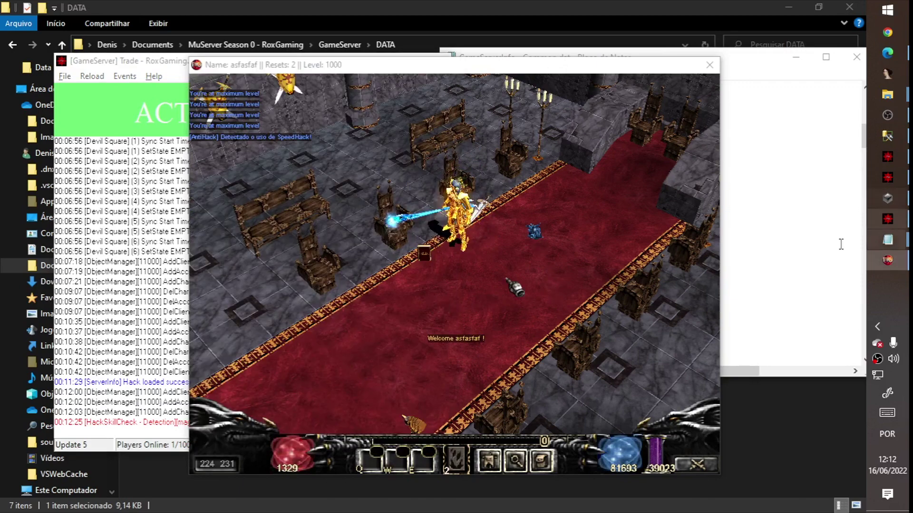
pyautogui.press('Escape')
pyautogui.press('Escape')
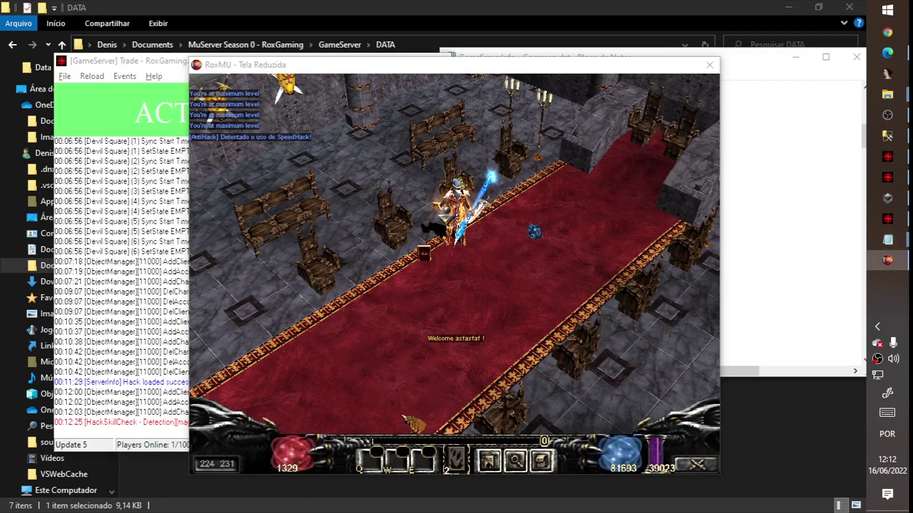
pyautogui.press('Return')
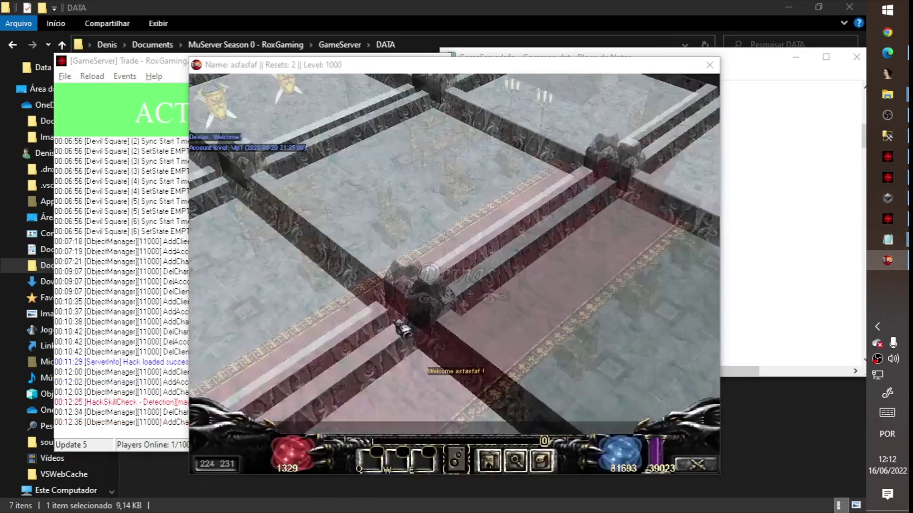
# Cast Ice Storm in Devias, confirm the skill 39 detection, then exit to character selection
pyautogui.press('2')
pyautogui.moveTo(495, 398)
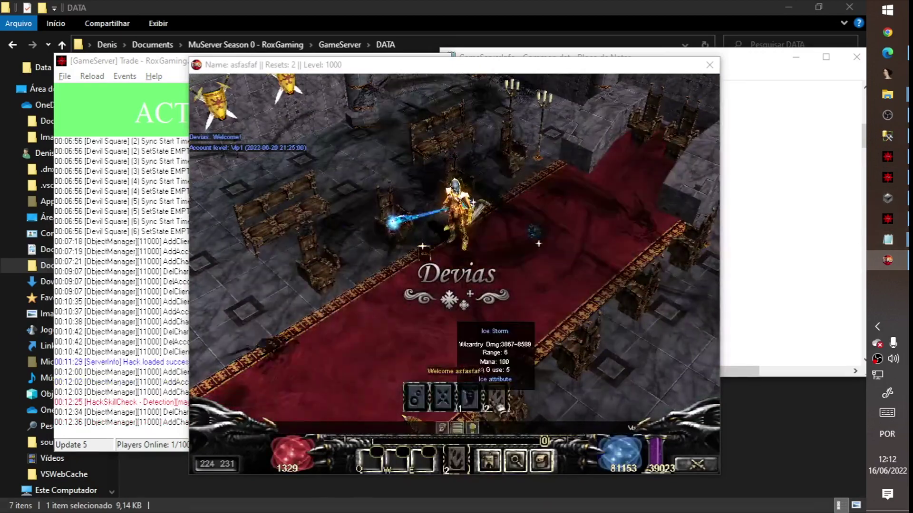
pyautogui.rightClick(377, 341)
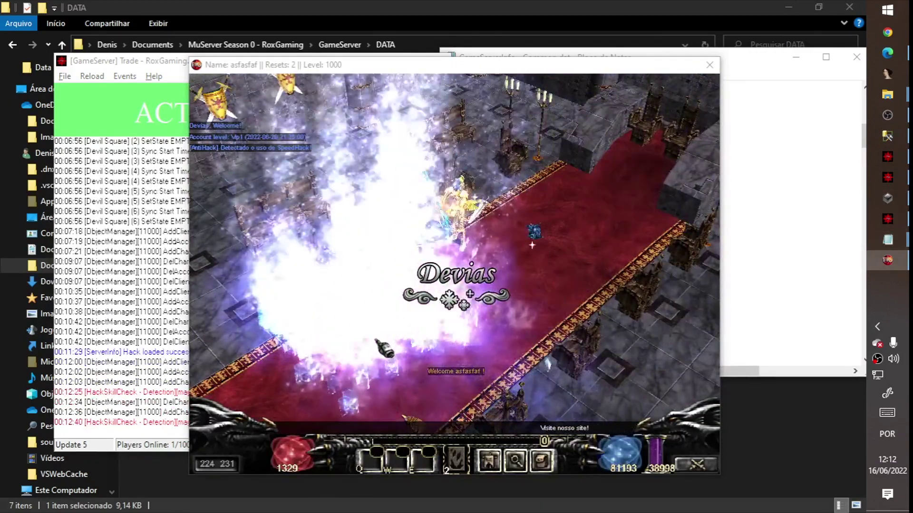
pyautogui.click(179, 349)
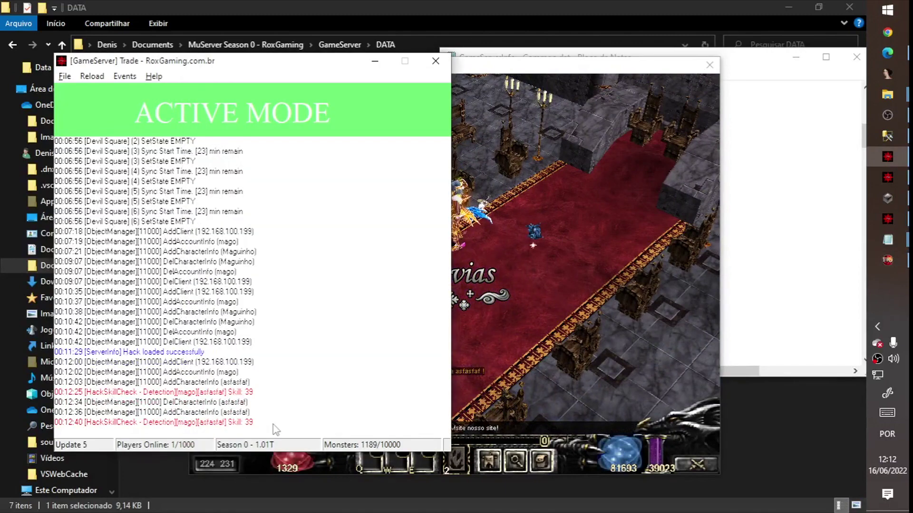
pyautogui.click(479, 202)
pyautogui.press('Escape')
pyautogui.press('Escape')
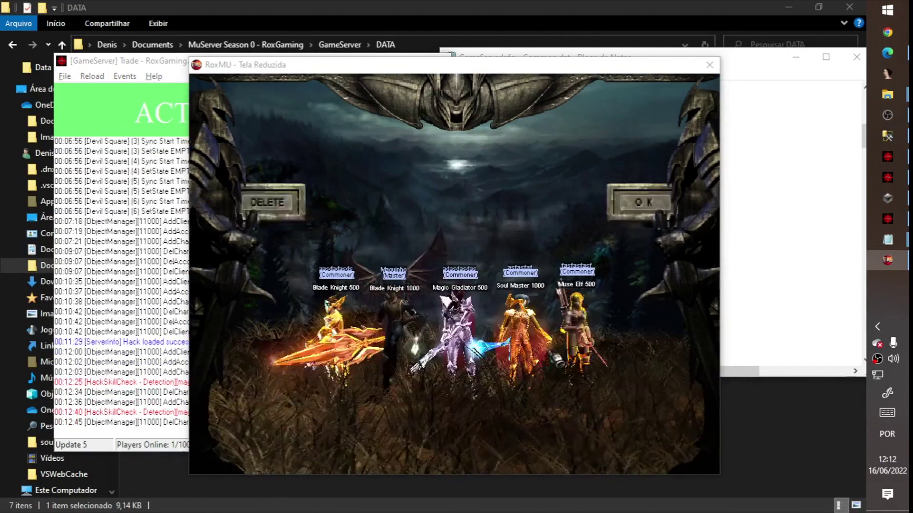
# Bring up HackSkillCheck.txt and the GameServer console, setting aside ConnectServer and the startup manager
pyautogui.moveTo(898, 237)
pyautogui.click(813, 199)
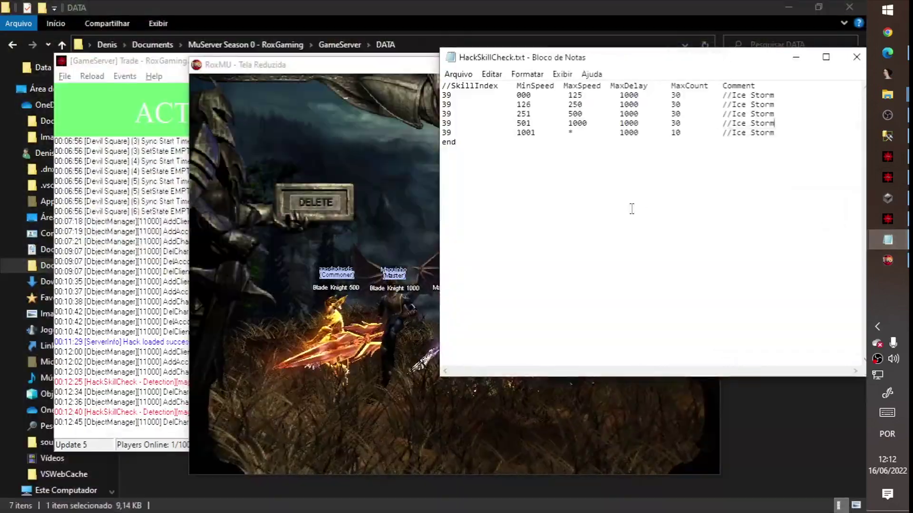
pyautogui.click(889, 221)
pyautogui.click(418, 123)
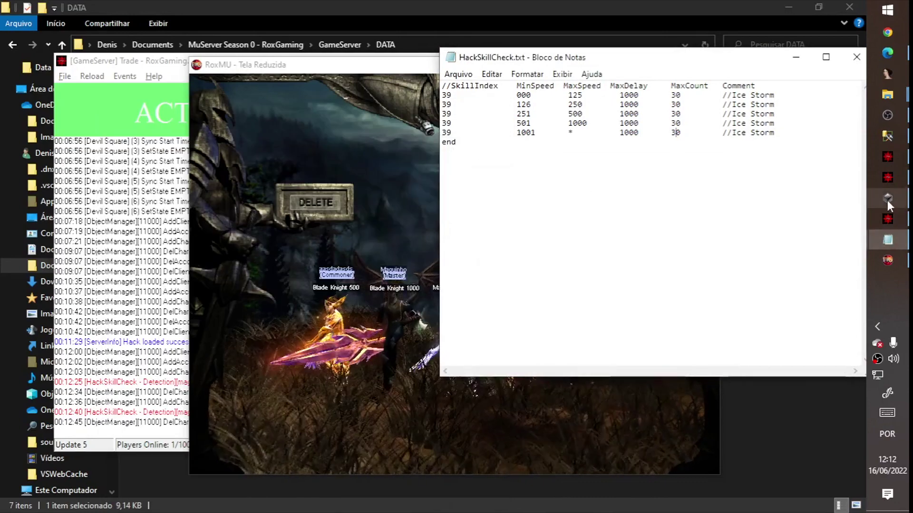
pyautogui.click(887, 200)
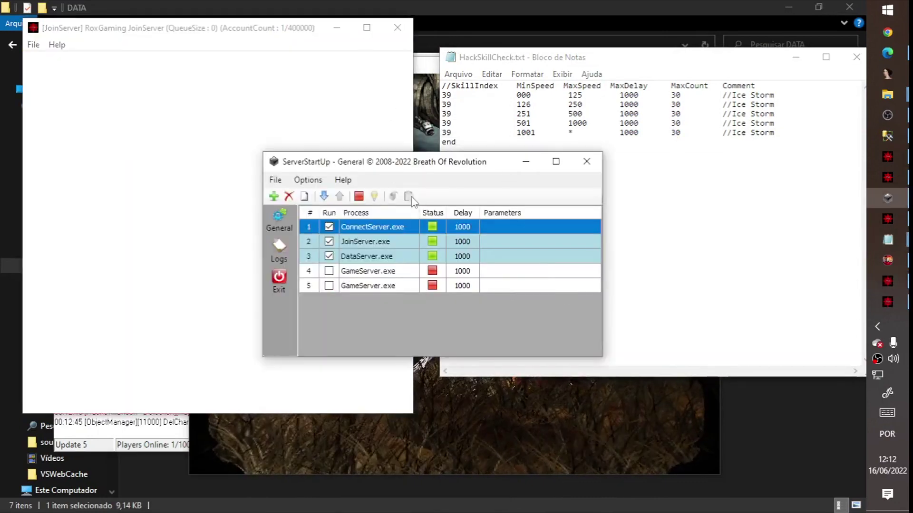
pyautogui.click(525, 162)
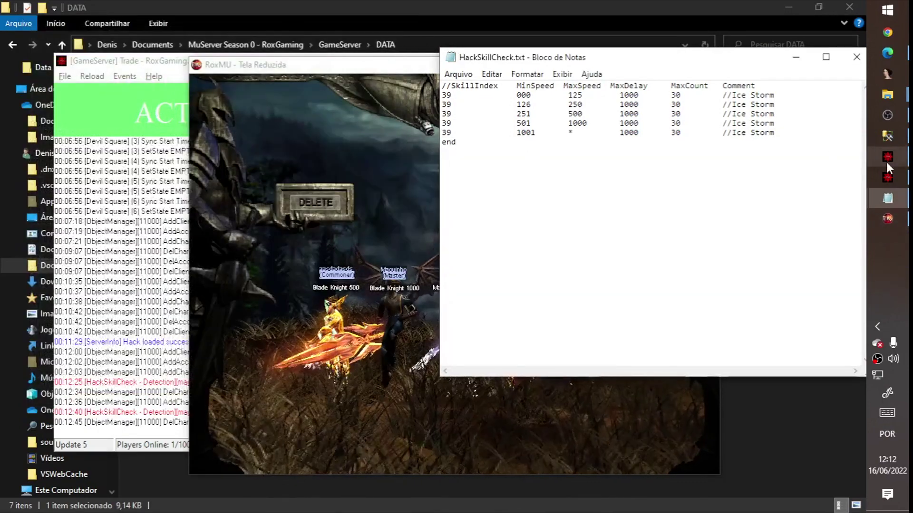
pyautogui.click(887, 161)
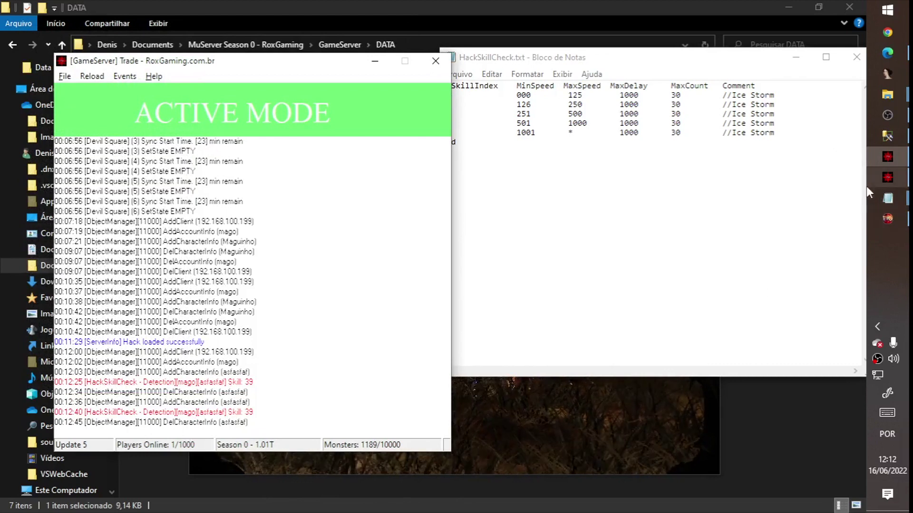
pyautogui.click(628, 134)
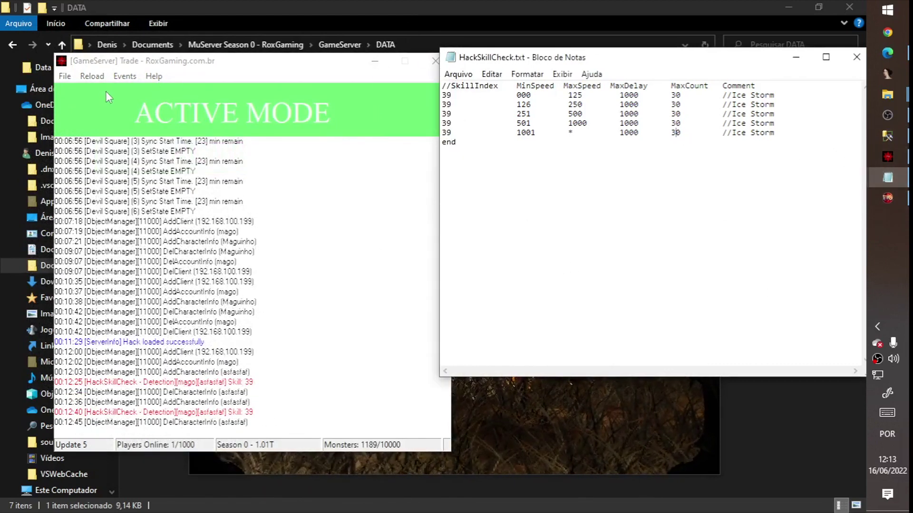
# Run Reload Hack in GameServer, then enter the game with the character
pyautogui.click(92, 77)
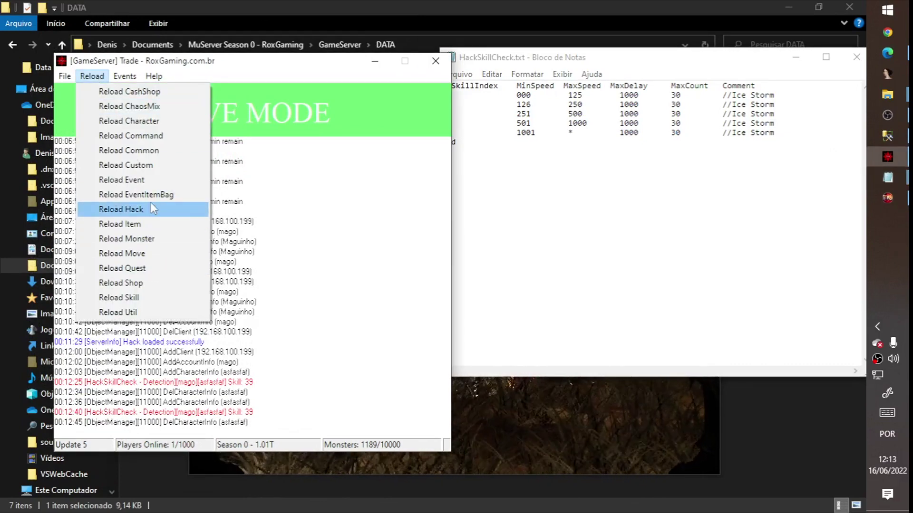
pyautogui.click(121, 209)
pyautogui.click(546, 416)
pyautogui.press('Return')
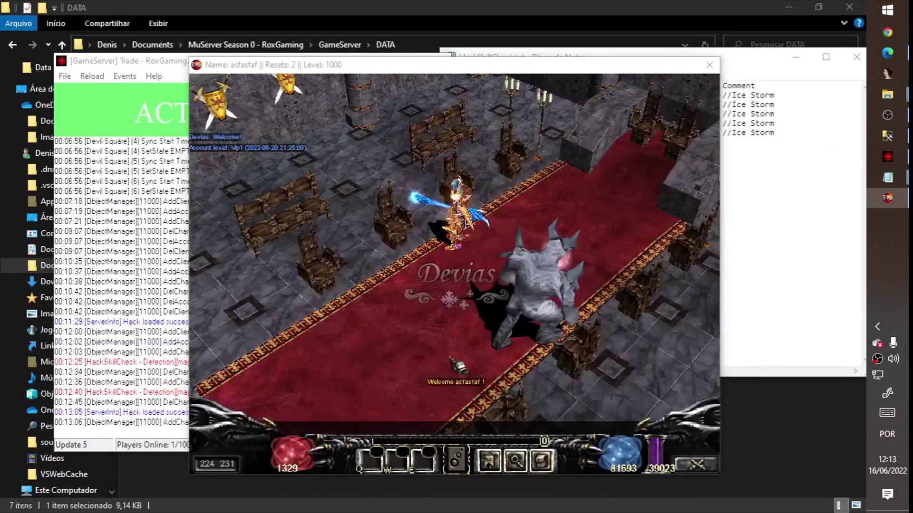
# Cast Ice Storm three times and compare the log's debug counts with HackSkillCheck.txt
pyautogui.press('2')
pyautogui.rightClick(452, 289)
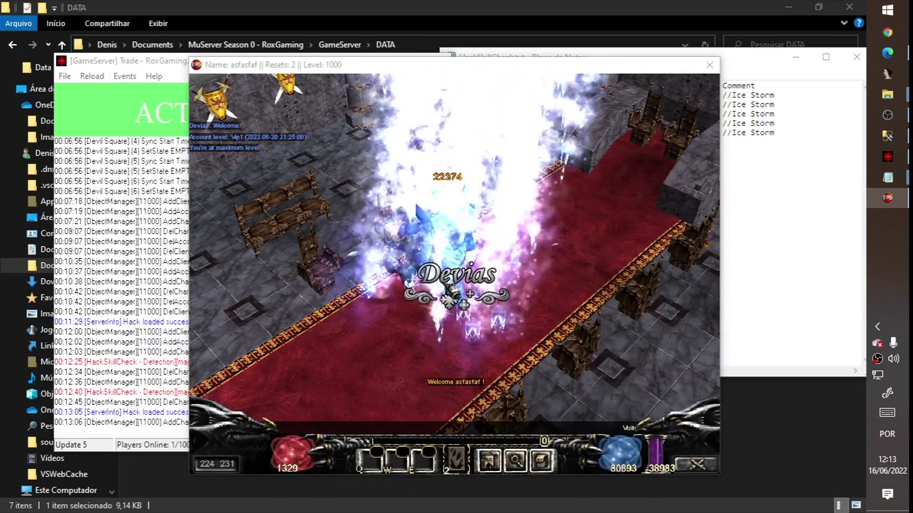
pyautogui.rightClick(361, 351)
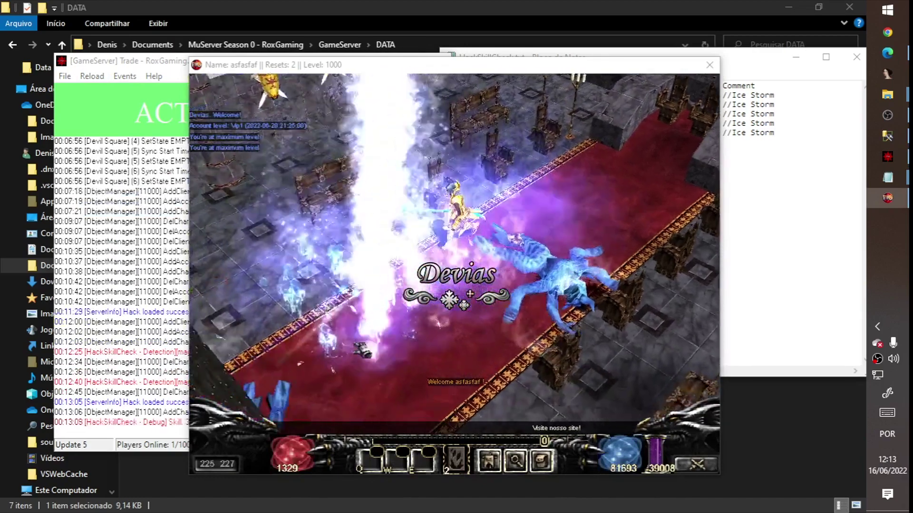
pyautogui.rightClick(220, 98)
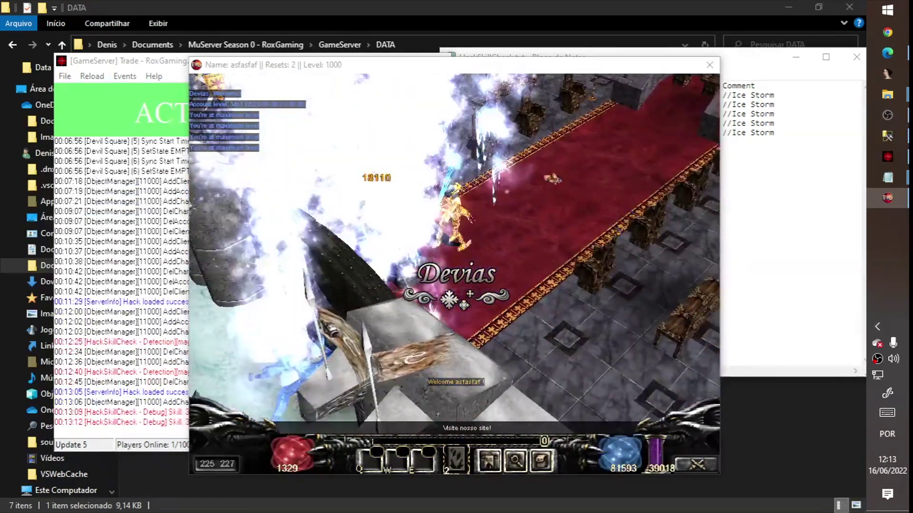
pyautogui.hotkey('alt', 'Tab')
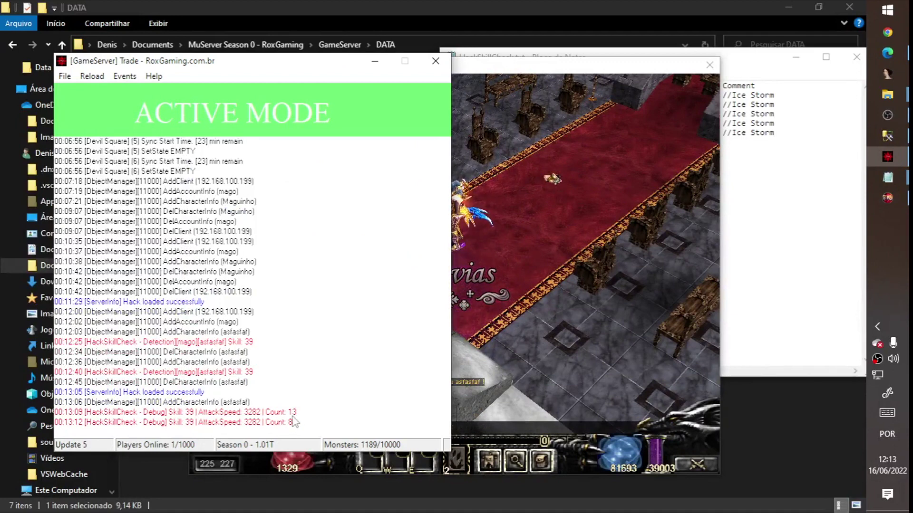
pyautogui.click(778, 177)
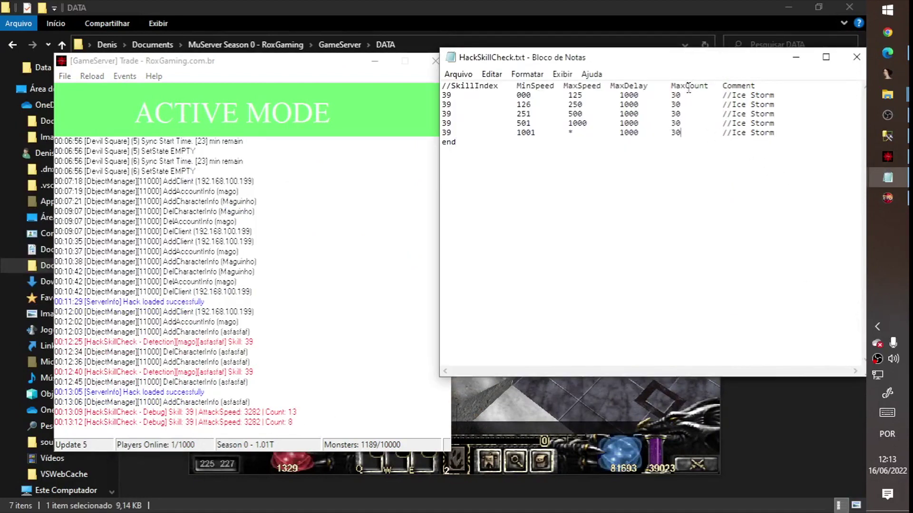
pyautogui.hotkey('alt', 'Tab')
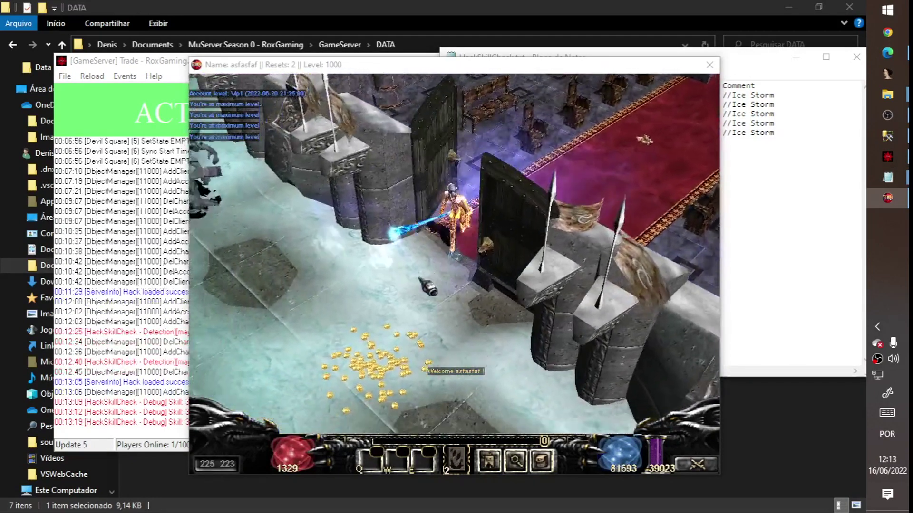
# Cast Ice Storm on a new group, then select the last row's 1001 MinSpeed value
pyautogui.rightClick(359, 318)
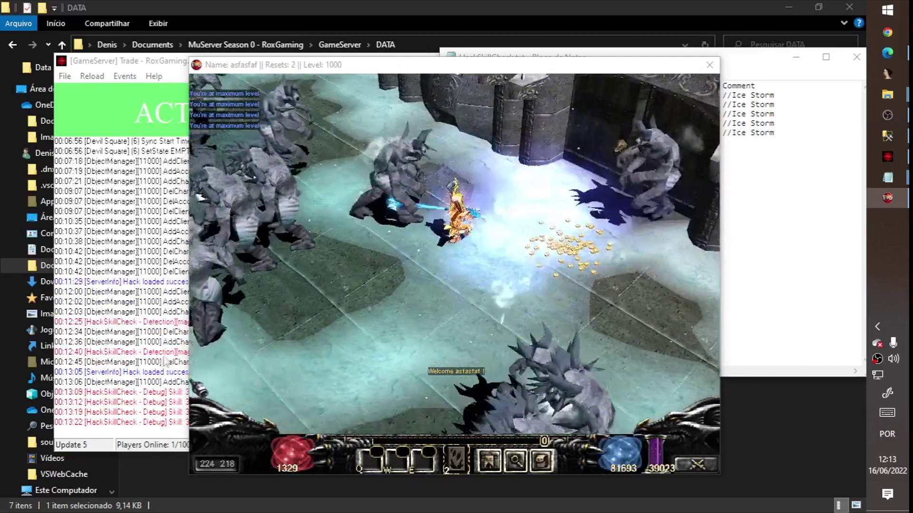
pyautogui.hotkey('alt', 'Tab')
pyautogui.click(887, 177)
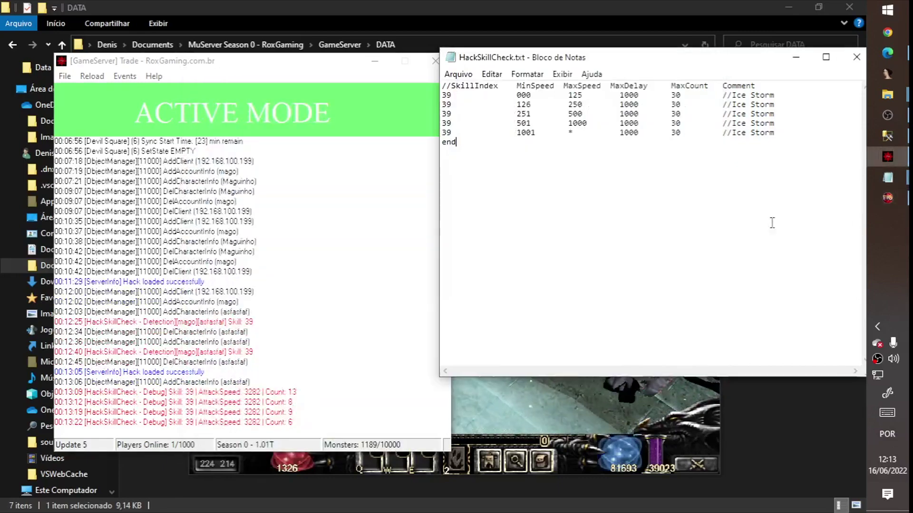
pyautogui.click(780, 134)
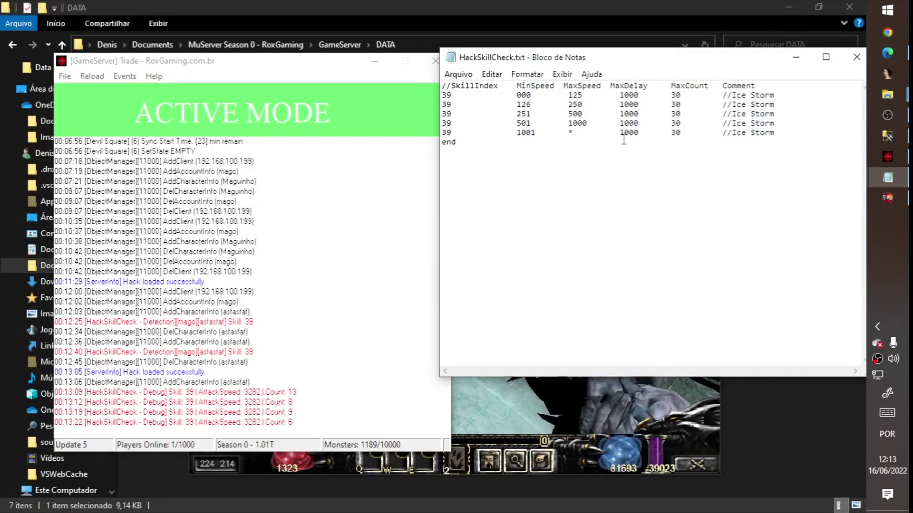
pyautogui.doubleClick(524, 133)
# Compare the character's stats with the file and select the last row's * MaxSpeed value
pyautogui.click(887, 198)
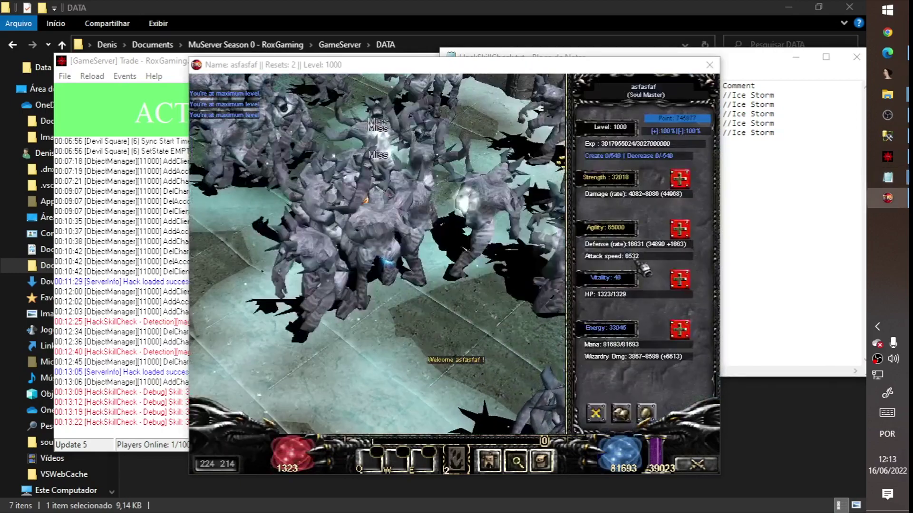
pyautogui.hotkey('alt', 'Tab')
pyautogui.click(673, 173)
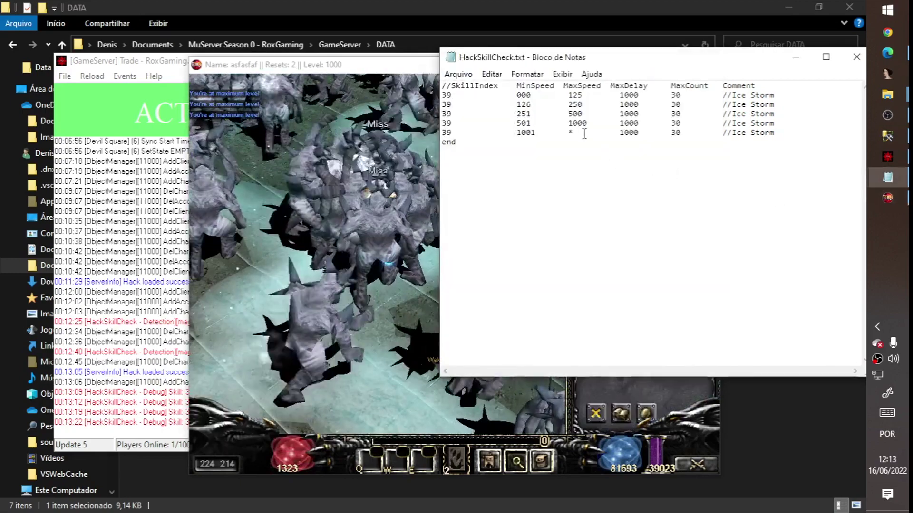
pyautogui.hotkey('alt', 'Tab')
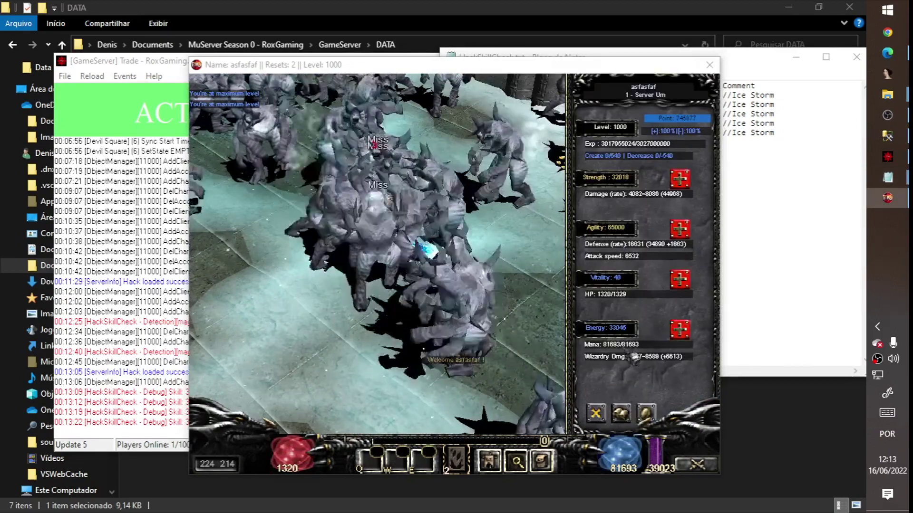
pyautogui.click(745, 136)
pyautogui.moveTo(568, 135); pyautogui.dragTo(577, 137)
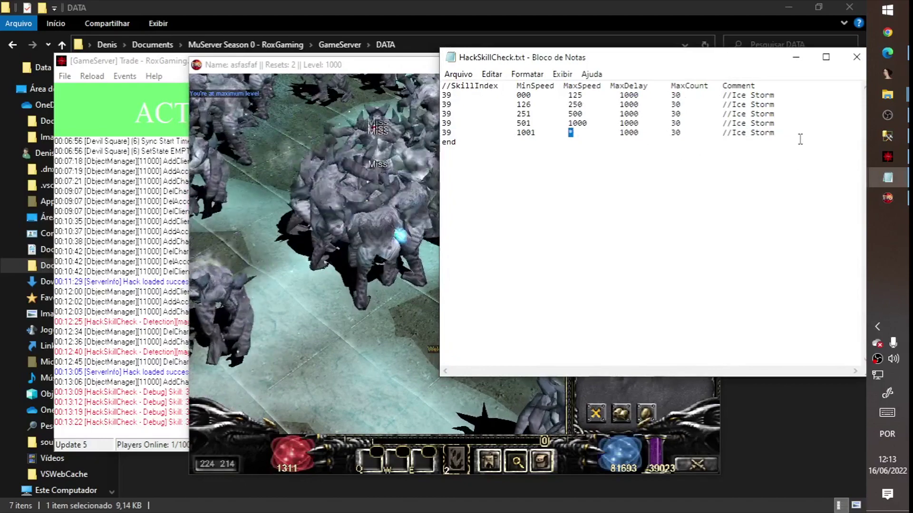
# Check the new log counts, then reload the hack configuration with MaxCount 13
pyautogui.hotkey('alt', 'Tab')
pyautogui.hotkey('alt', 'Tab')
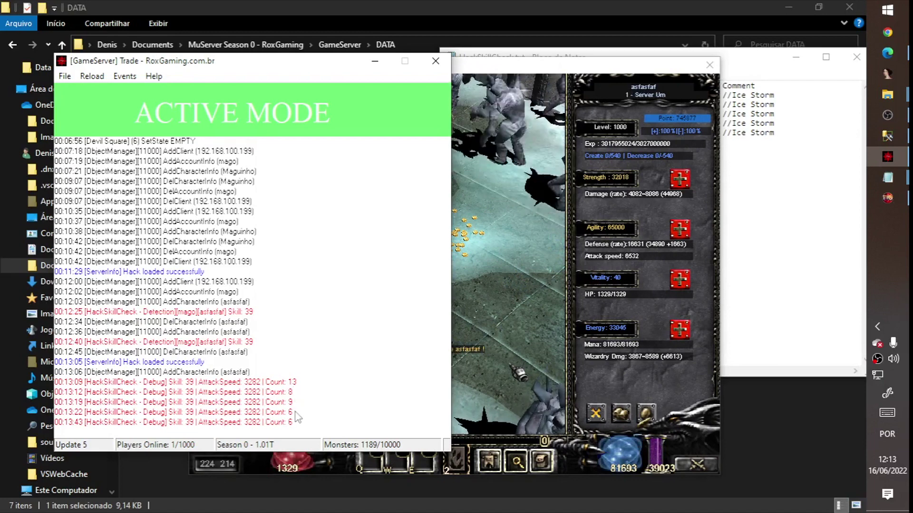
pyautogui.hotkey('alt', 'Tab')
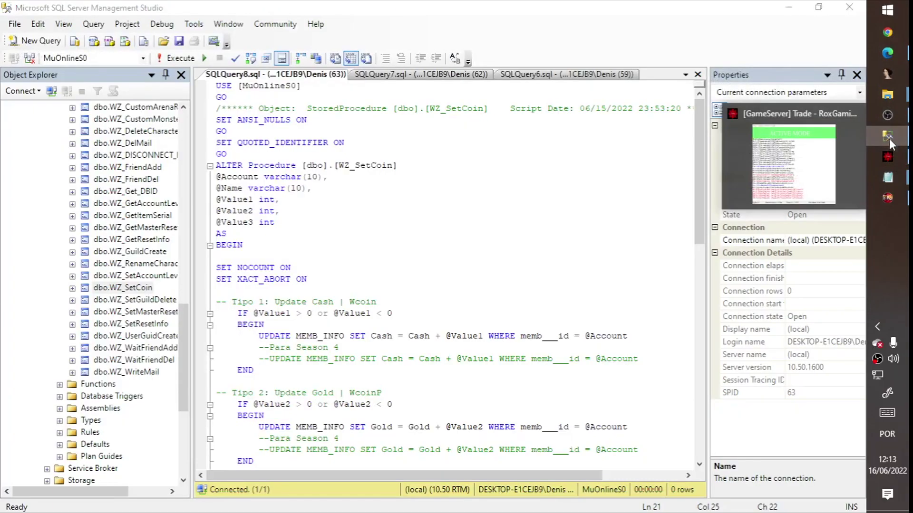
pyautogui.click(887, 157)
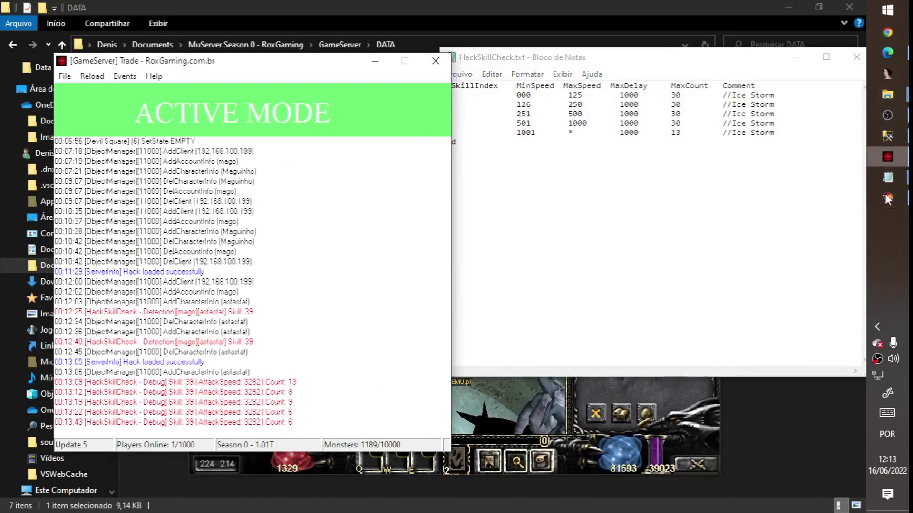
pyautogui.click(92, 76)
pyautogui.click(140, 211)
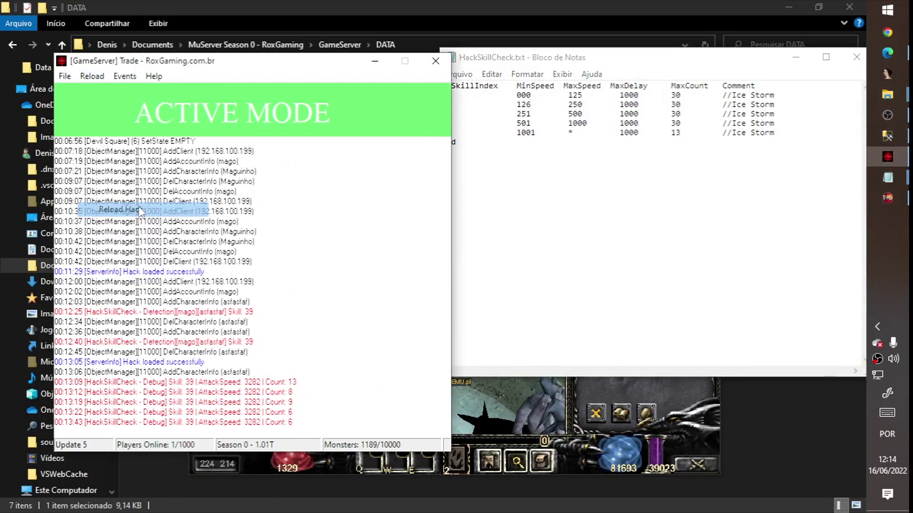
# Retest Ice Storm in the game and read the new GameServer counts
pyautogui.hotkey('alt', 'Tab')
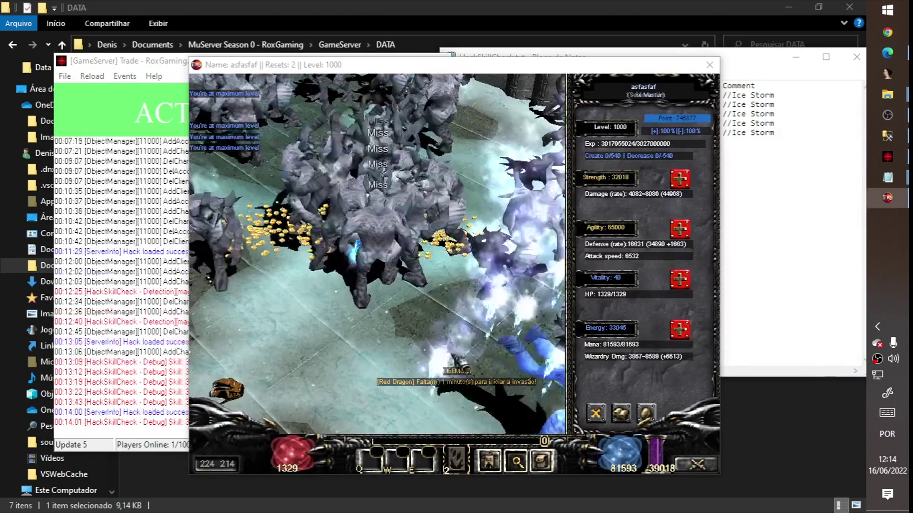
pyautogui.hotkey('alt', 'Tab')
pyautogui.hotkey('alt', 'Tab')
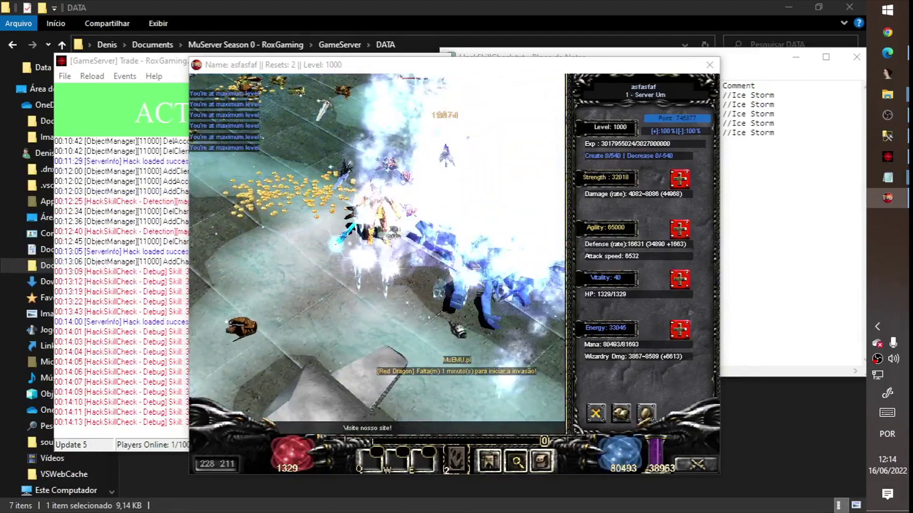
pyautogui.click(100, 328)
pyautogui.click(790, 297)
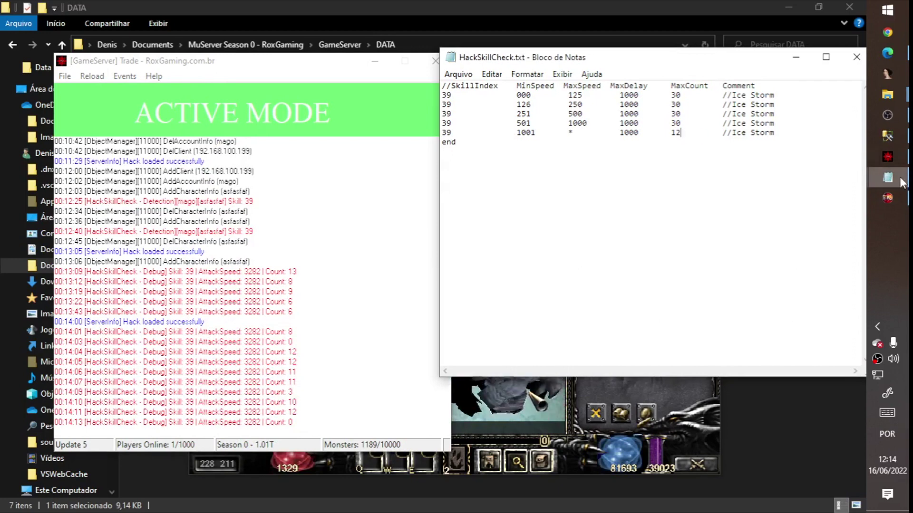
# Reload the hack check settings, test Ice Storm and read the skill counts in the log
pyautogui.click(887, 156)
pyautogui.click(92, 76)
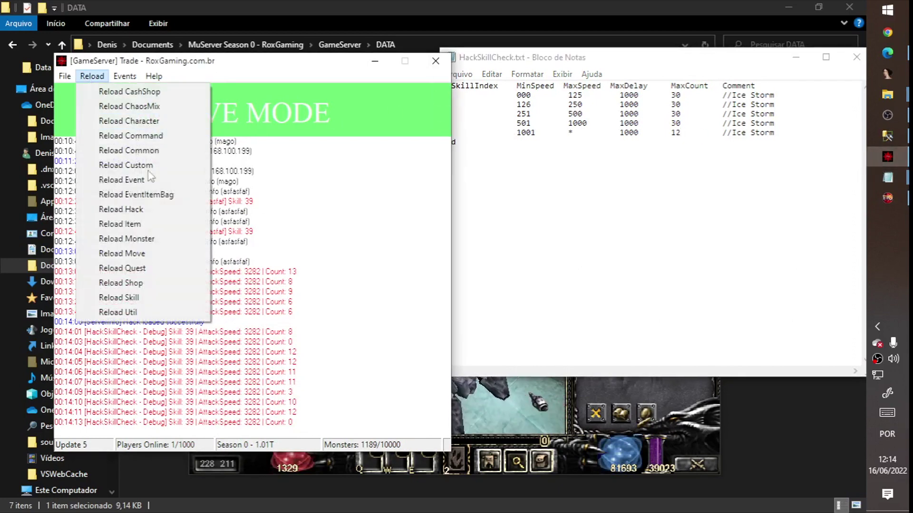
pyautogui.click(121, 210)
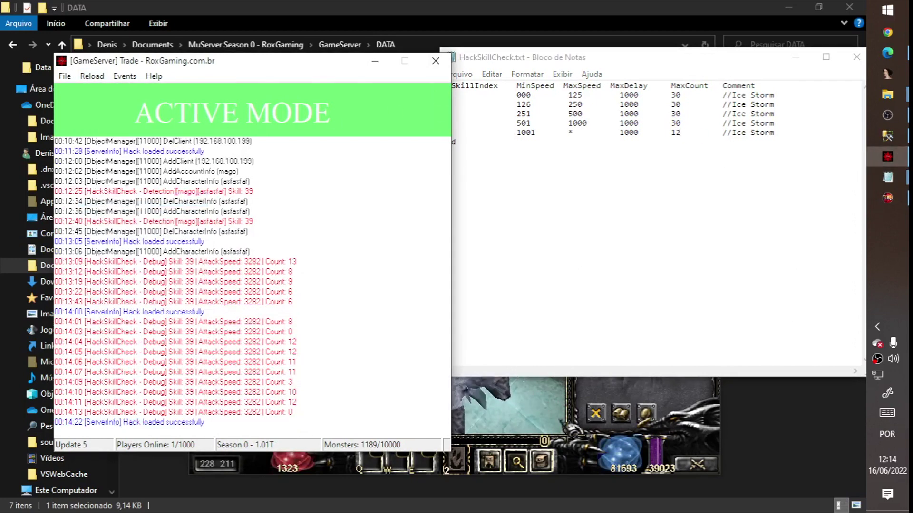
pyautogui.click(887, 197)
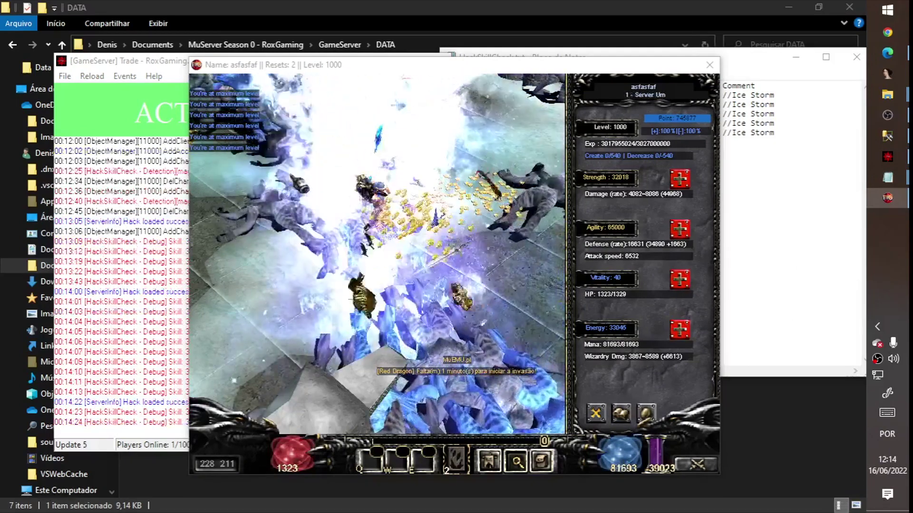
pyautogui.click(143, 357)
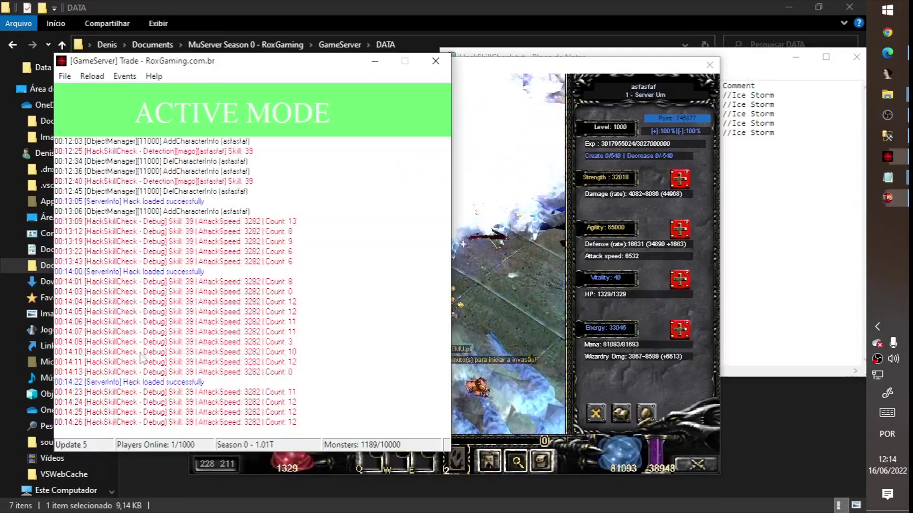
pyautogui.hotkey('alt', 'Tab')
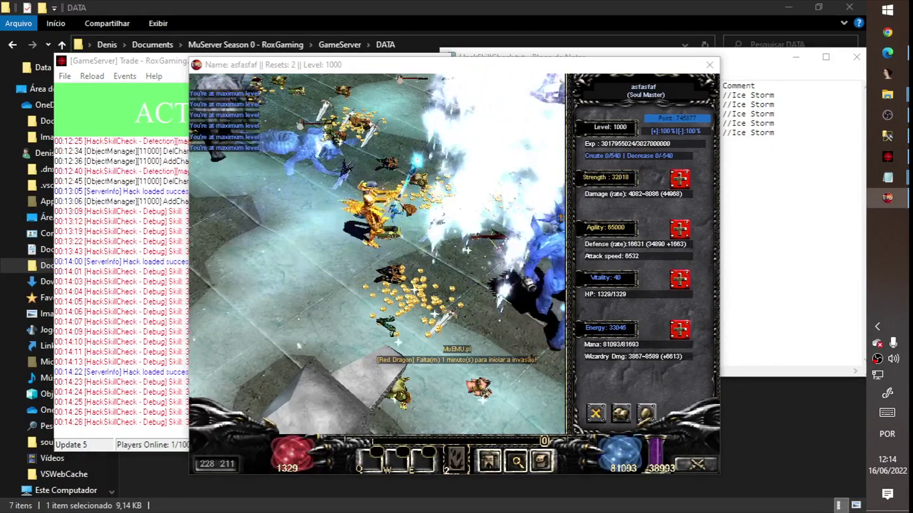
pyautogui.press('v')
pyautogui.press('v')
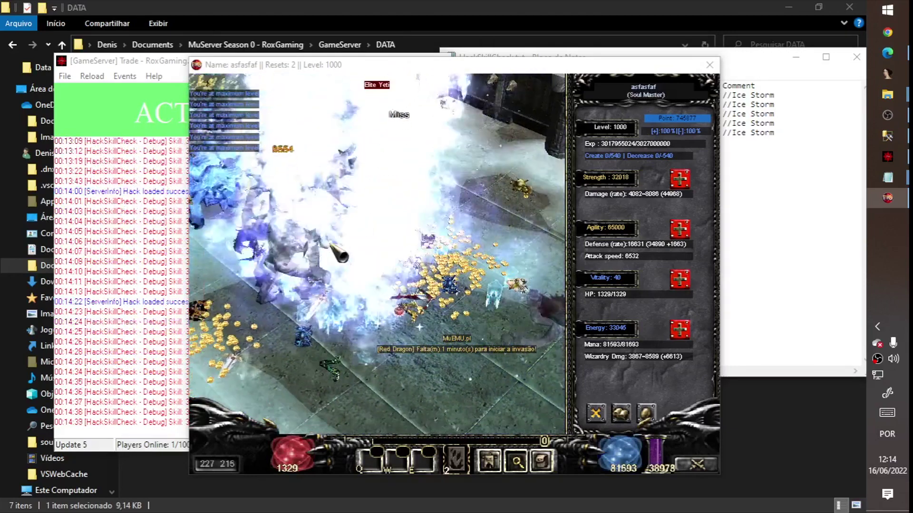
pyautogui.click(146, 354)
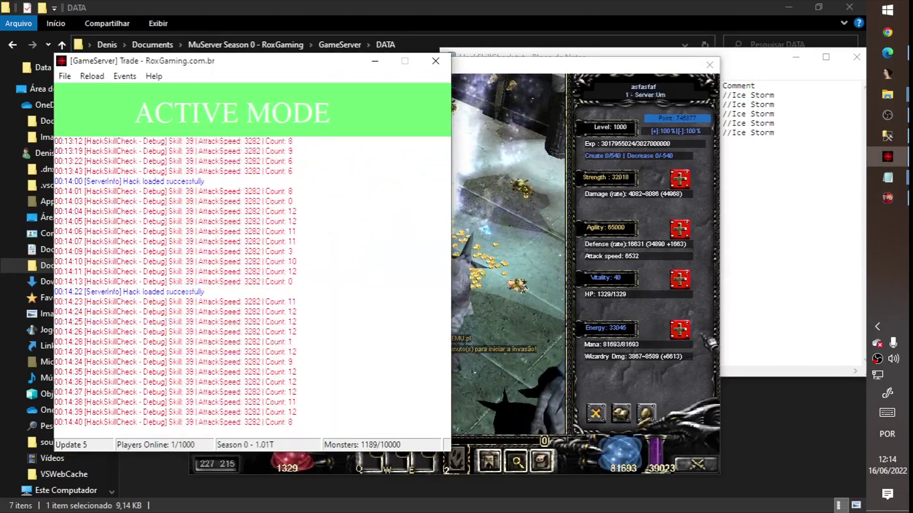
# Reload the hack settings with MaxCount 11 and retest Ice Storm, checking for a detection
pyautogui.click(772, 186)
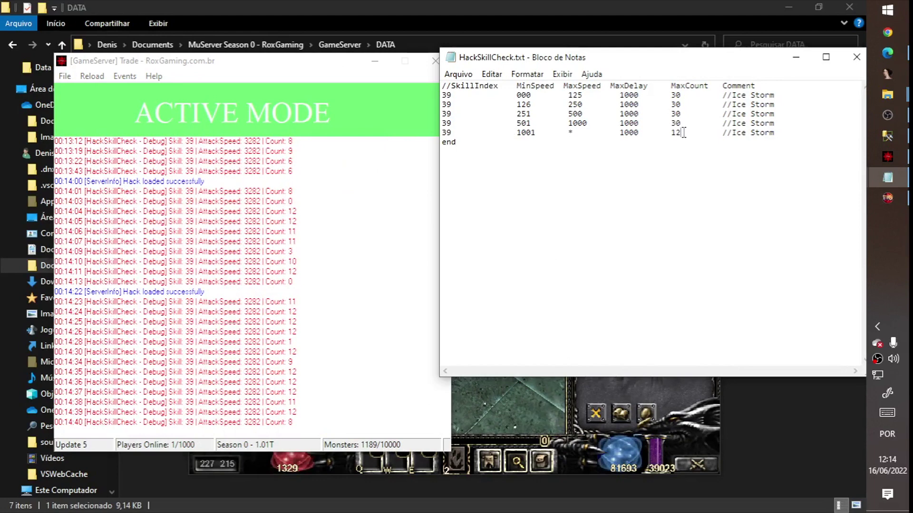
pyautogui.click(887, 157)
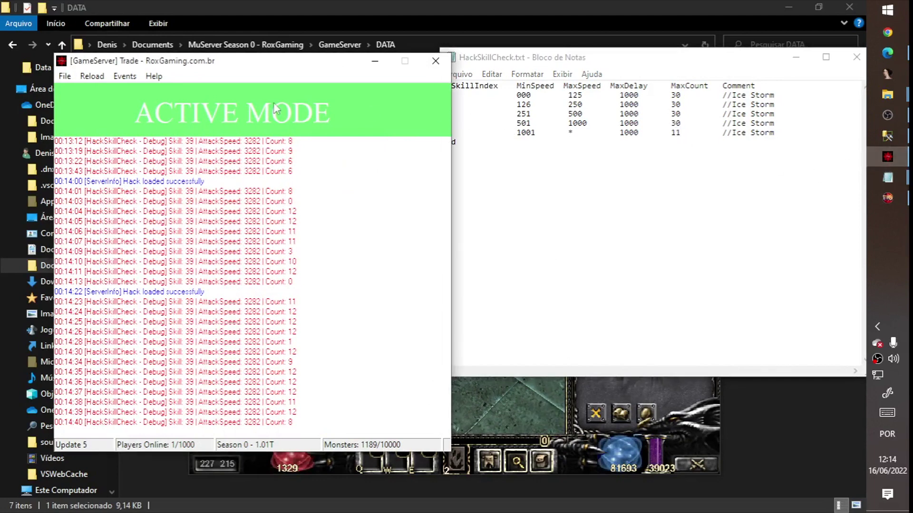
pyautogui.click(91, 76)
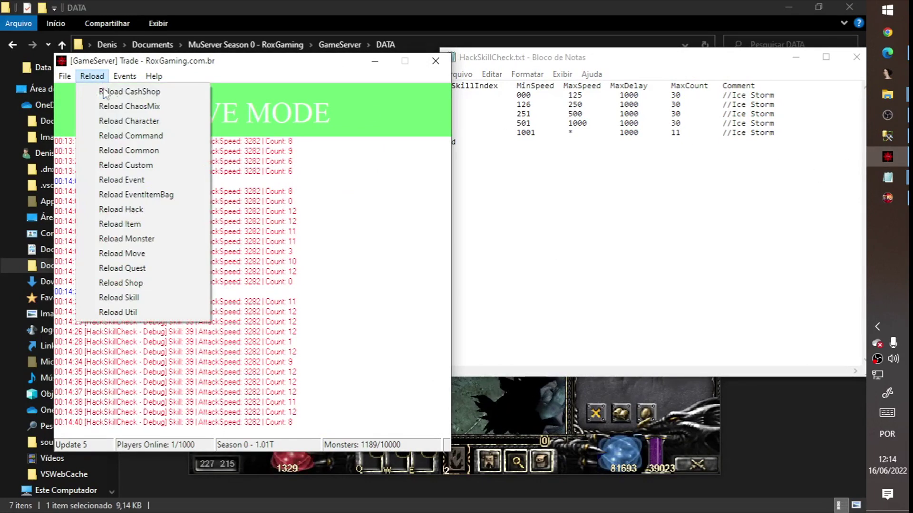
pyautogui.click(124, 209)
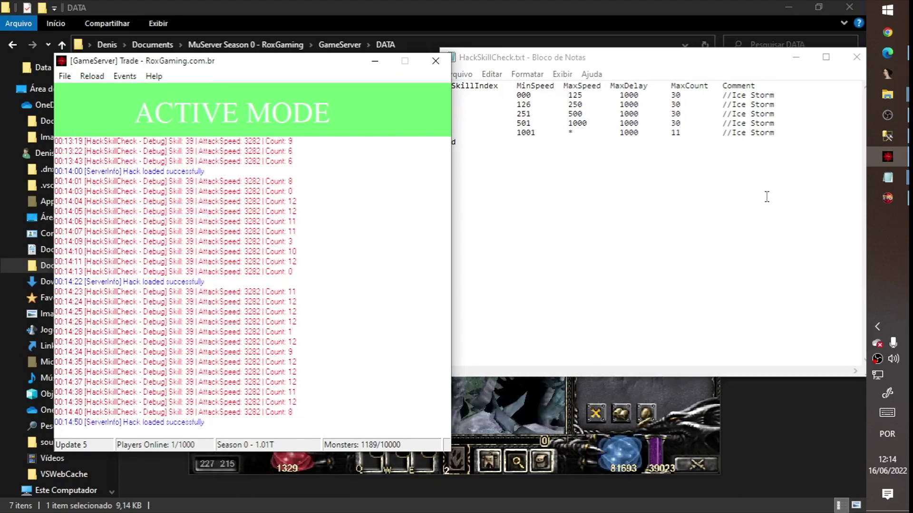
pyautogui.click(887, 197)
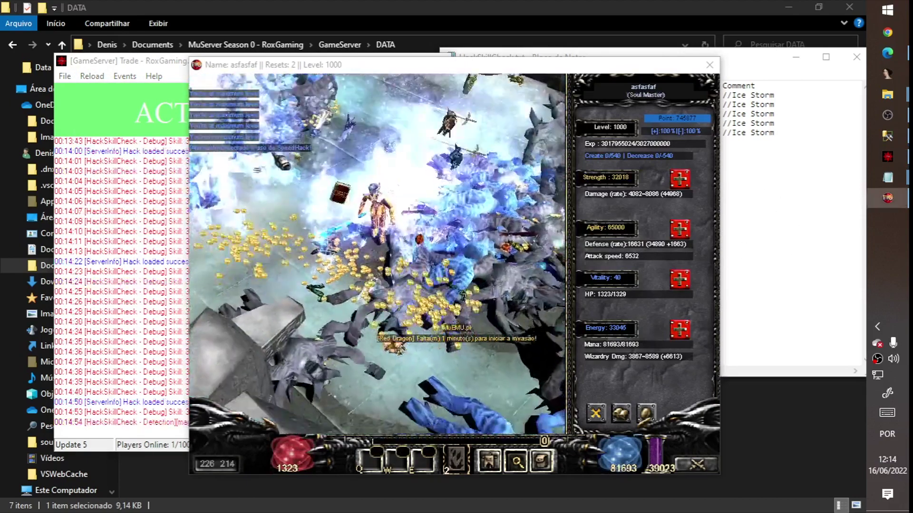
pyautogui.hotkey('alt', 'Tab')
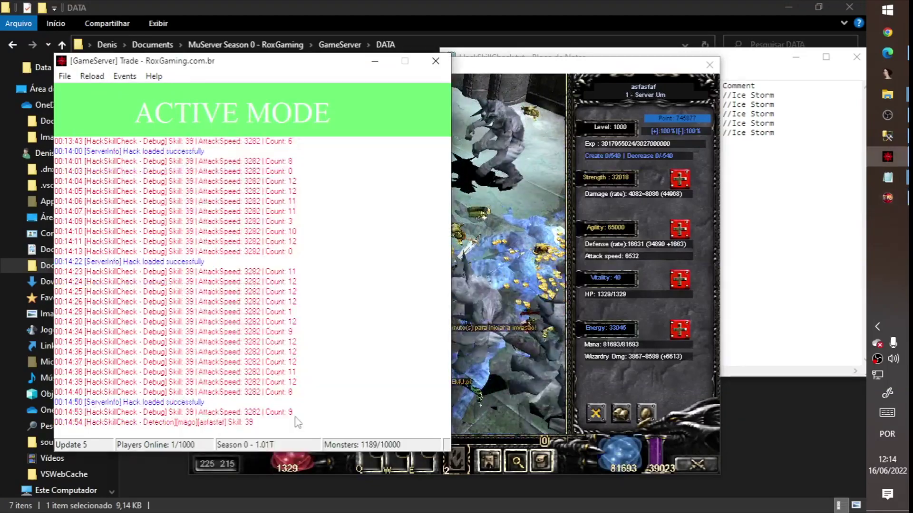
pyautogui.hotkey('alt', 'Tab')
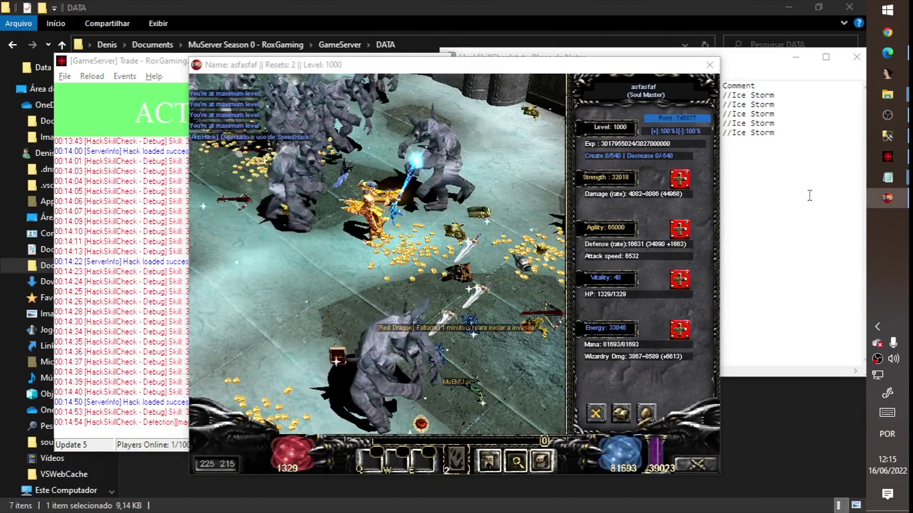
# Review the hack penalty types list in GameServerInfo - Common.dat
pyautogui.moveTo(887, 178)
pyautogui.click(792, 200)
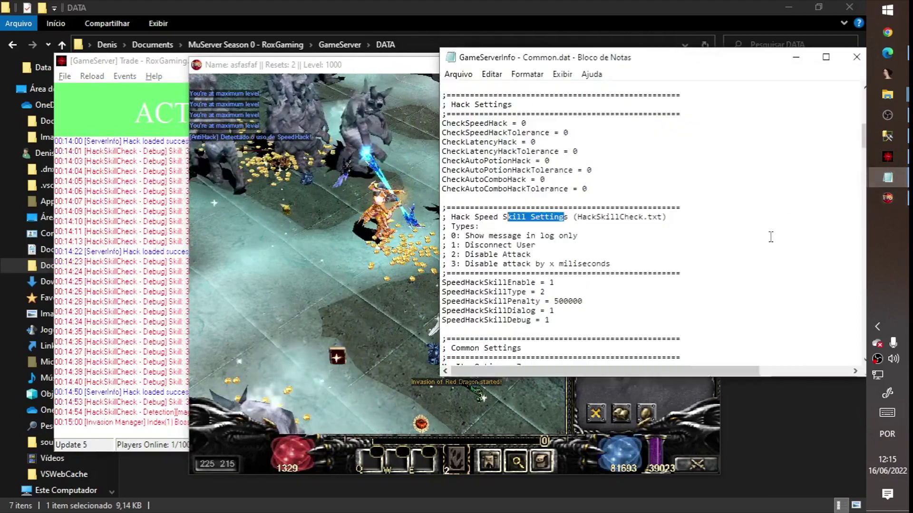
pyautogui.moveTo(526, 244); pyautogui.dragTo(535, 245)
pyautogui.click(618, 262)
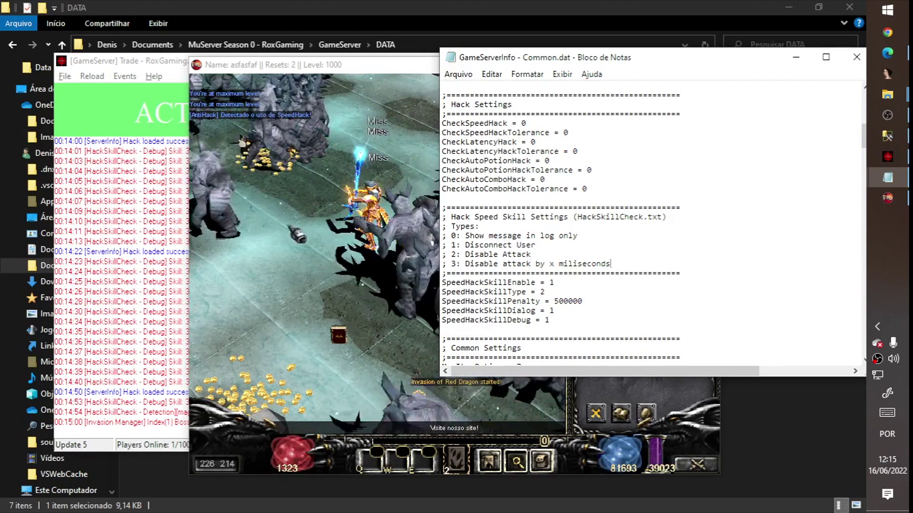
# Glance over the GameServer log and Common.dat, then show the Update 5 changelog page
pyautogui.click(83, 288)
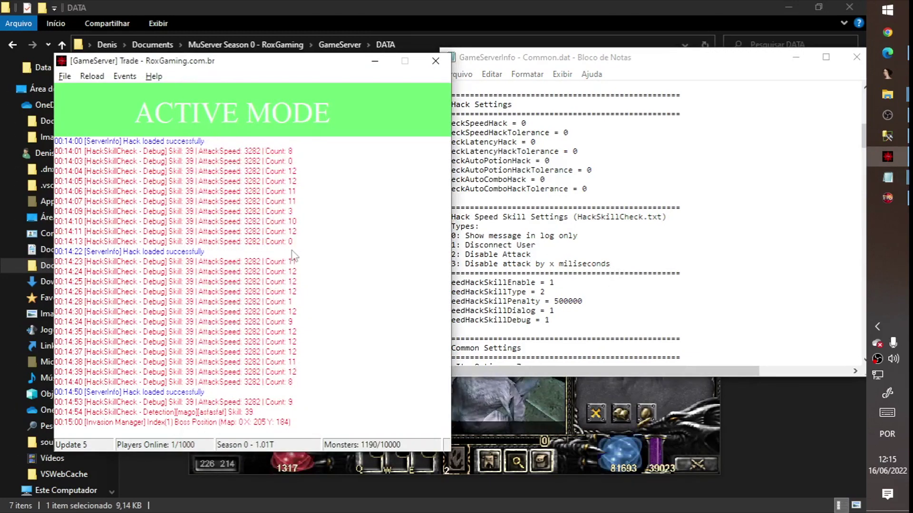
pyautogui.hotkey('alt', 'Tab')
pyautogui.scroll(-2, 540, 284)
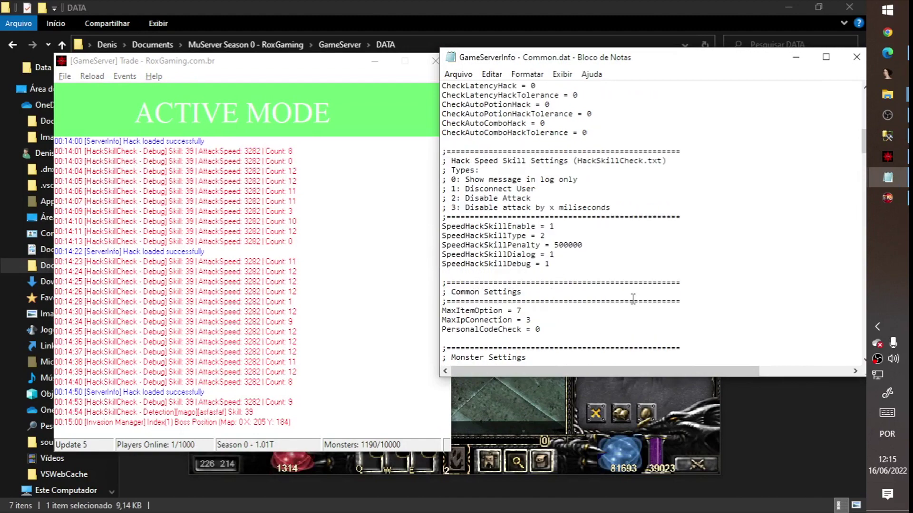
pyautogui.hotkey('alt', 'Tab')
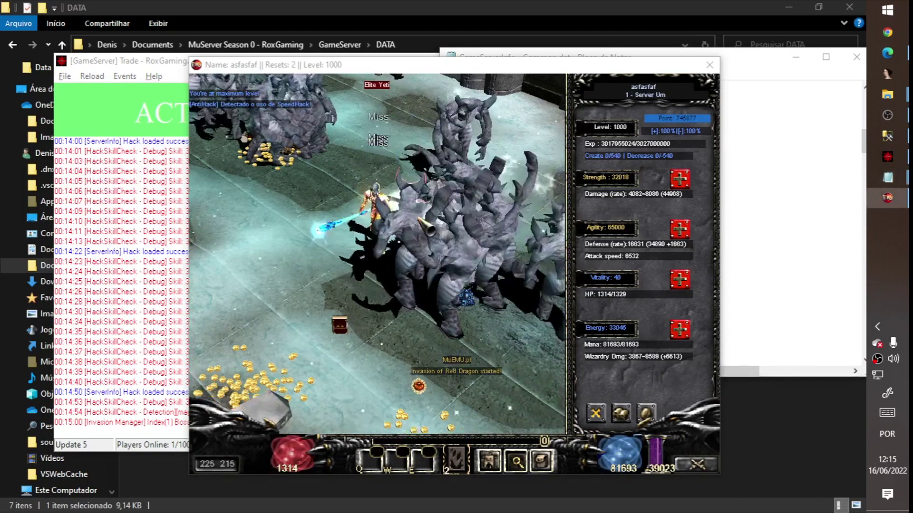
pyautogui.hotkey('alt', 'Tab')
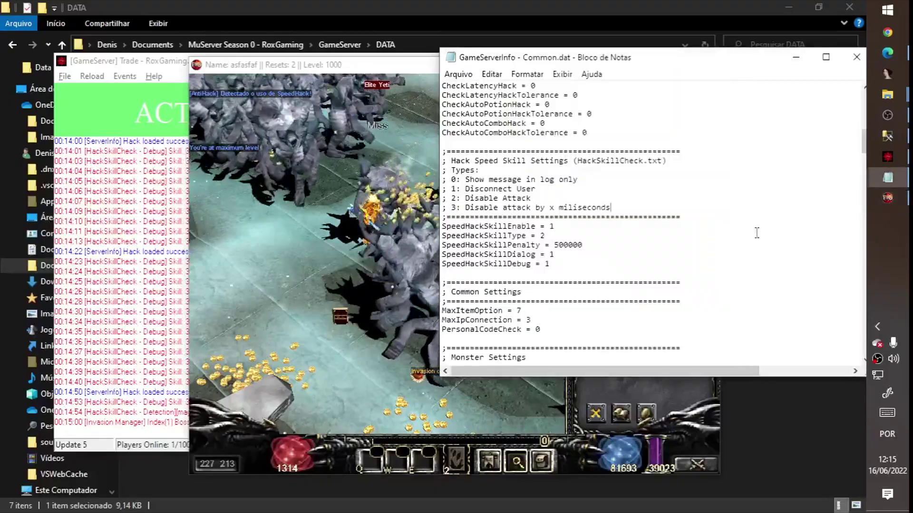
pyautogui.click(898, 56)
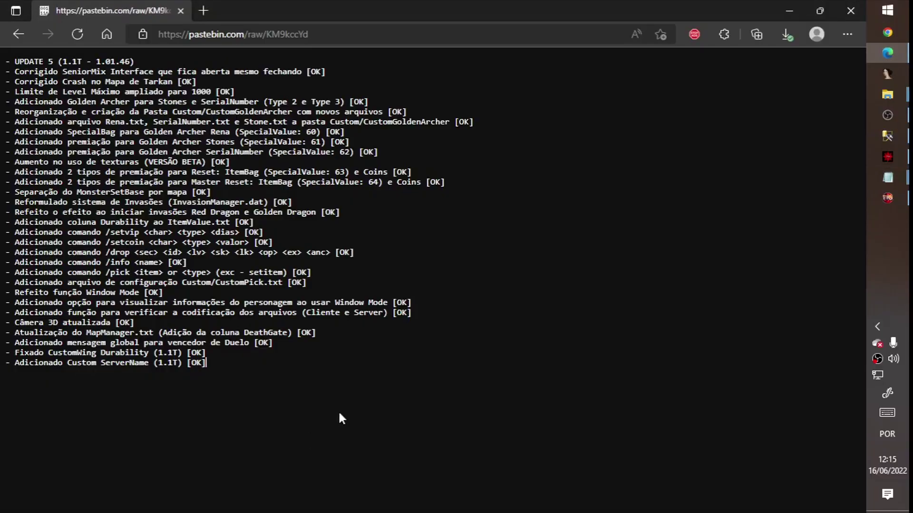
# Close HackSkillCheck.txt, the game client and the GameServer console
pyautogui.moveTo(892, 179)
pyautogui.click(804, 119)
pyautogui.rightClick(632, 202)
pyautogui.hotkey('alt', 'F4')
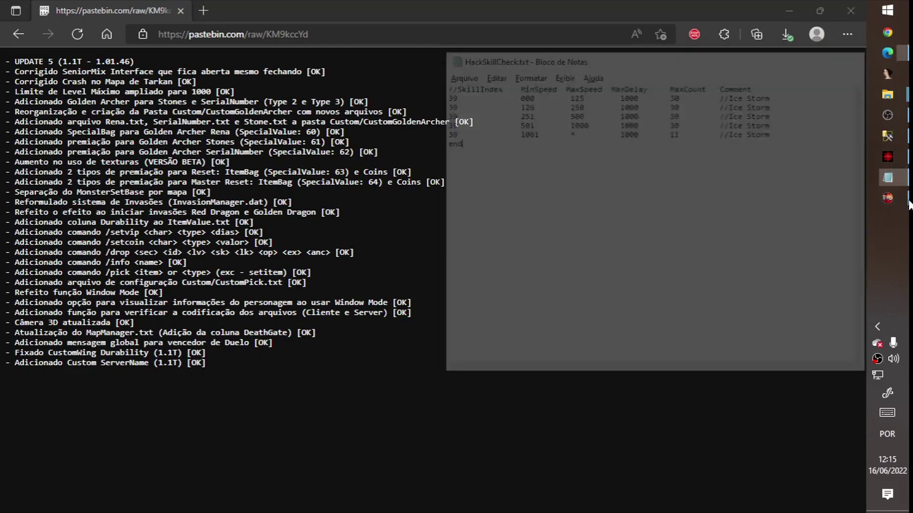
pyautogui.click(887, 179)
pyautogui.hotkey('alt', 'F4')
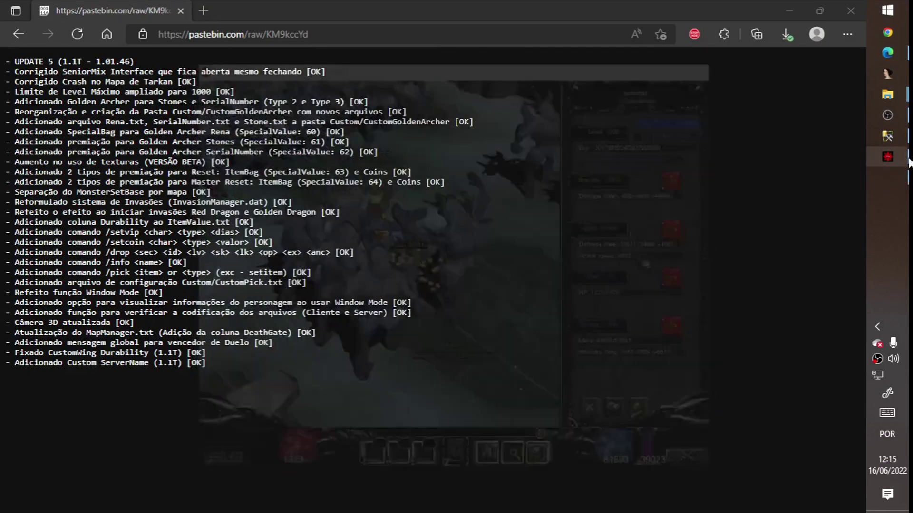
pyautogui.hotkey('alt', 'F4')
# Open ServerStartUp from the tray, close it and confirm to stop the servers
pyautogui.click(878, 327)
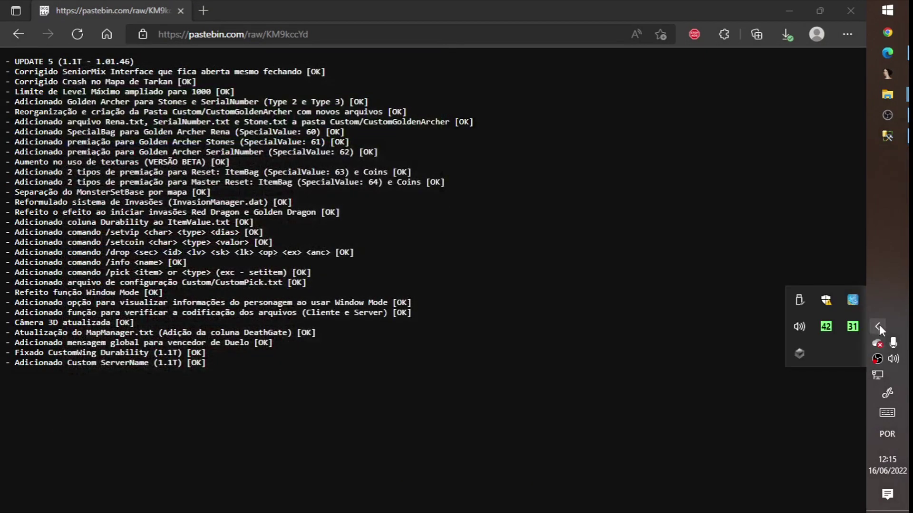
pyautogui.doubleClick(801, 353)
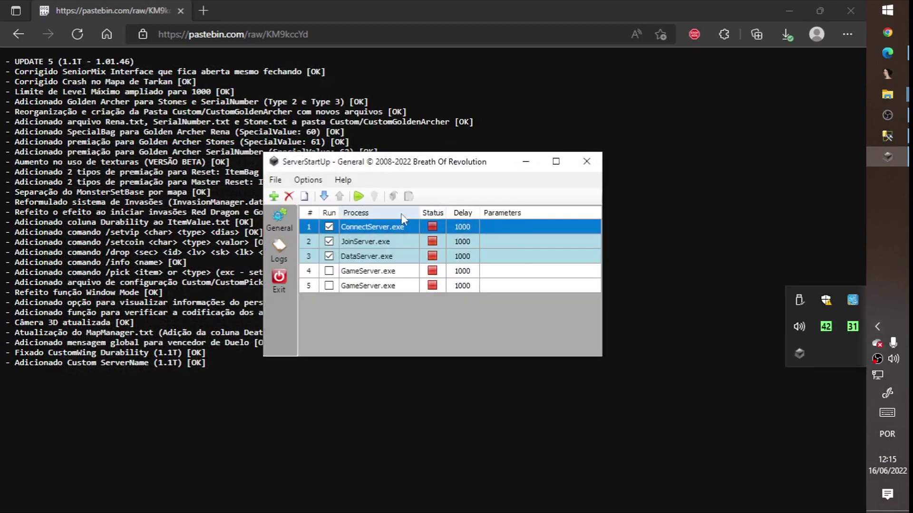
pyautogui.click(586, 161)
pyautogui.press('Return')
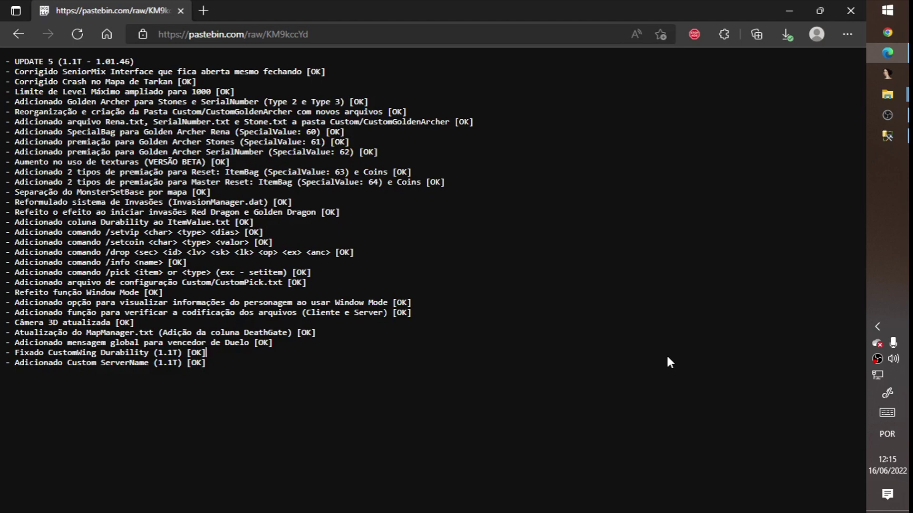
# Go up to the MuServer Season 0 - RoxGaming folder, then minimize all Explorer and browser windows
pyautogui.moveTo(890, 91)
pyautogui.click(799, 166)
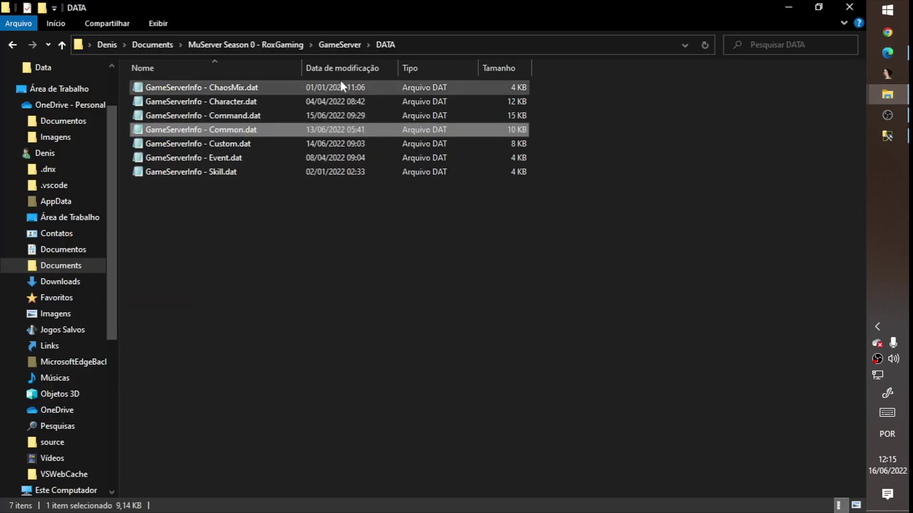
pyautogui.click(267, 44)
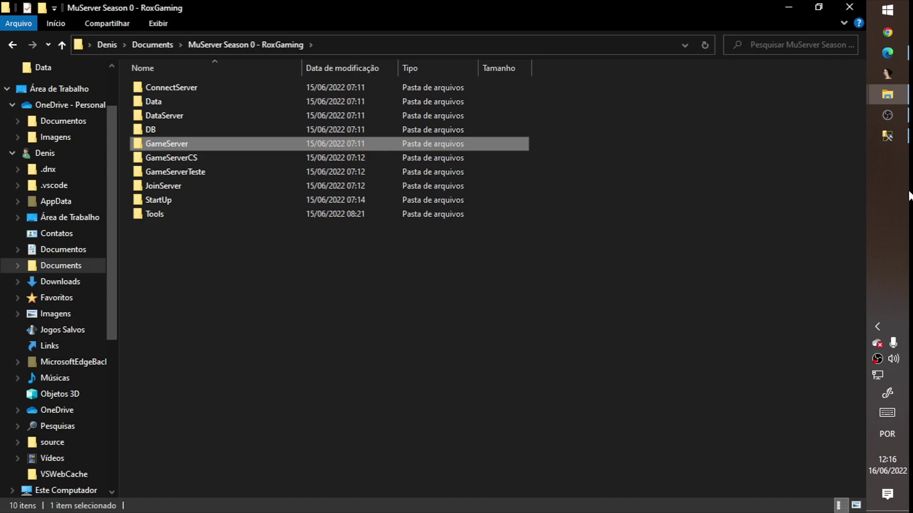
pyautogui.click(793, 6)
pyautogui.click(785, 8)
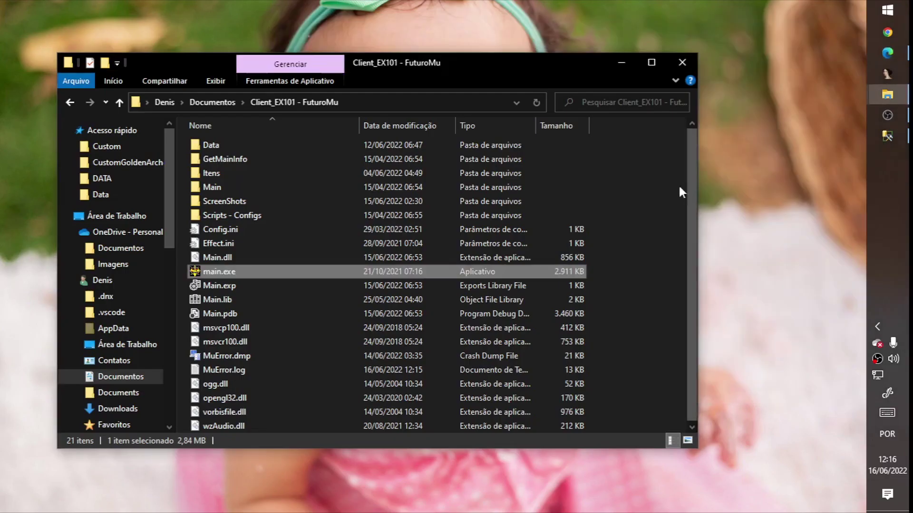
pyautogui.click(628, 64)
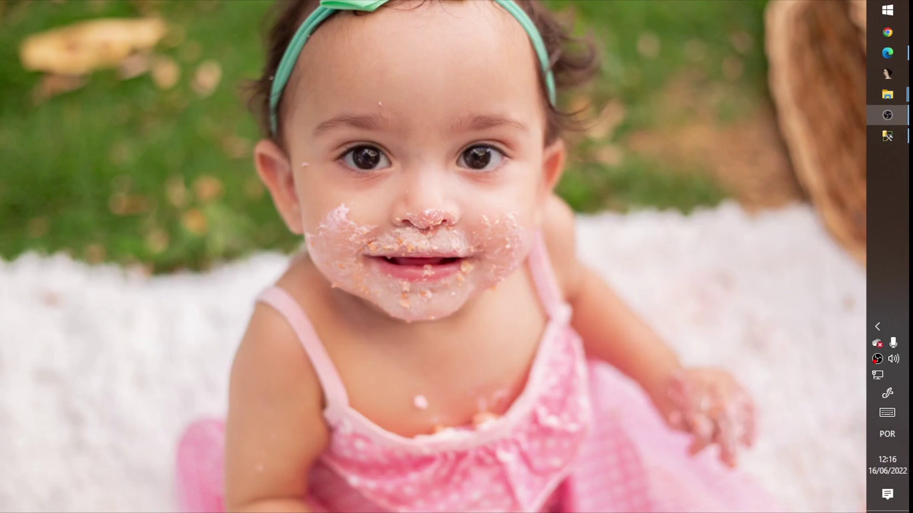